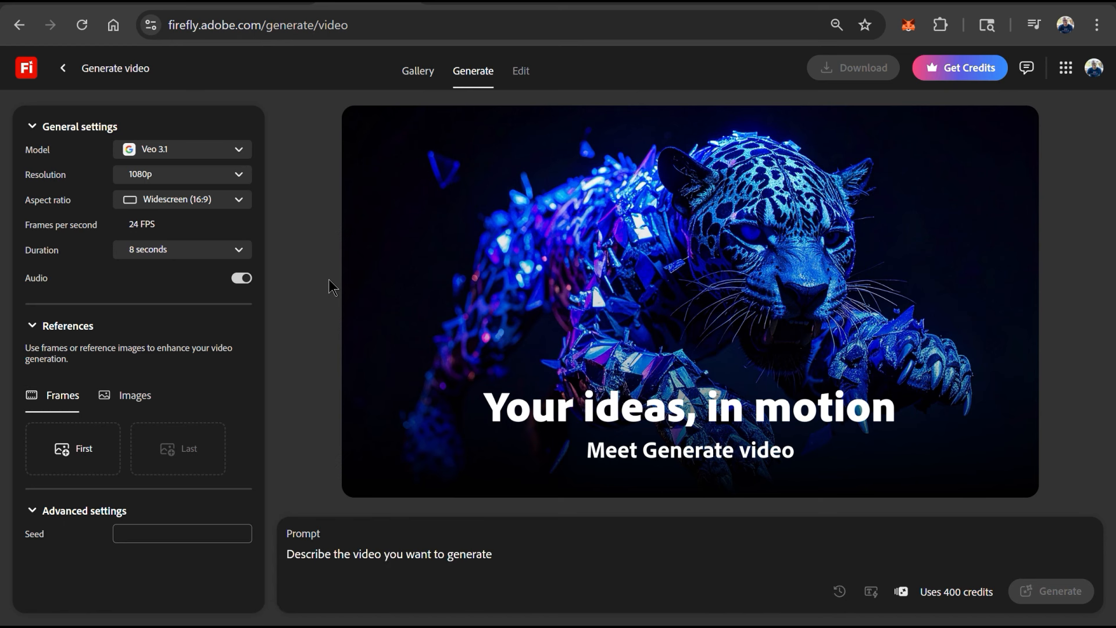
# - Paste the rugged mountain peak adventurer prompt and generate a video with Veo 3.1 at 1080p, 16:9, 8 seconds
pyautogui.click(369, 556)
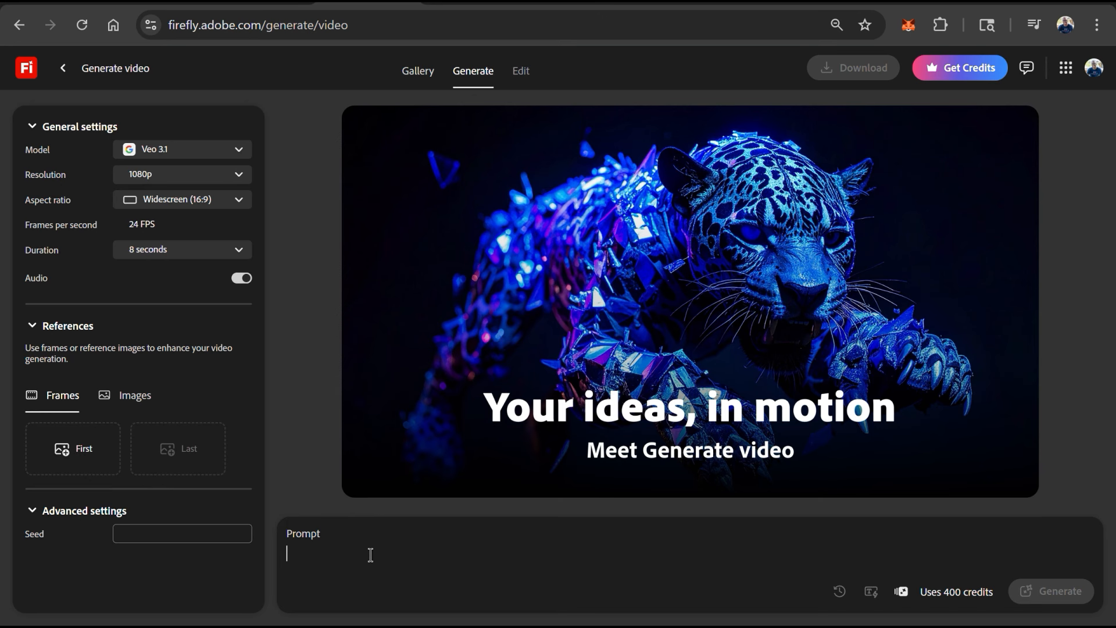
pyautogui.write('A rugged mountain peak at sunrise, with golden light piercing through mist. A lone adventurer in athletic gear sprints up a steep trail, leaping over rocks with explosive energy. The camera swoops in from a drone perspective, capturing sweat flying and muscles straining, transitioning to a wide shot of the vast wilderness below. AI elements: Hyper-realistic particle effects for dust and light rays, with subtle surreal touches like ethereal energy trails behind the runner.')
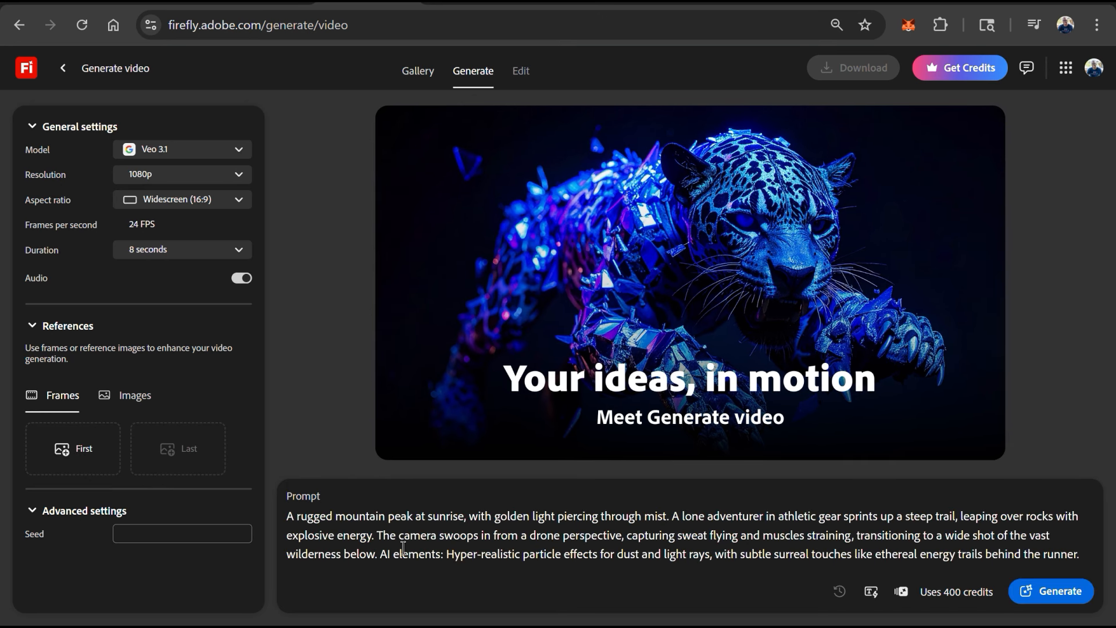
pyautogui.click(1040, 594)
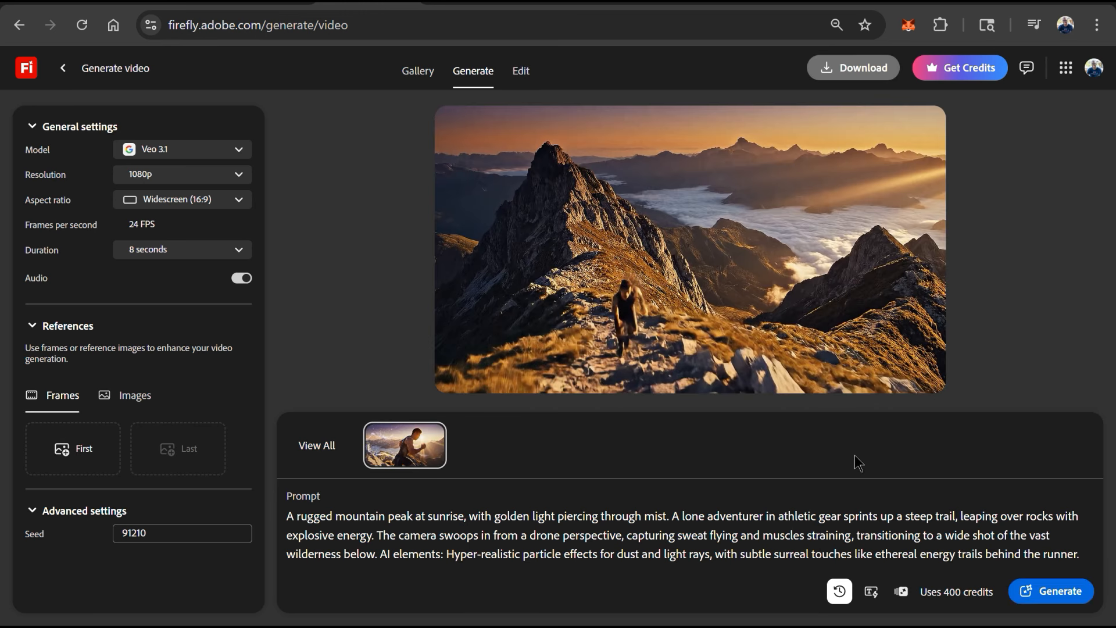
# - Play the generated video and browse the earlier generations, ending on the skier clip
pyautogui.moveTo(461, 381)
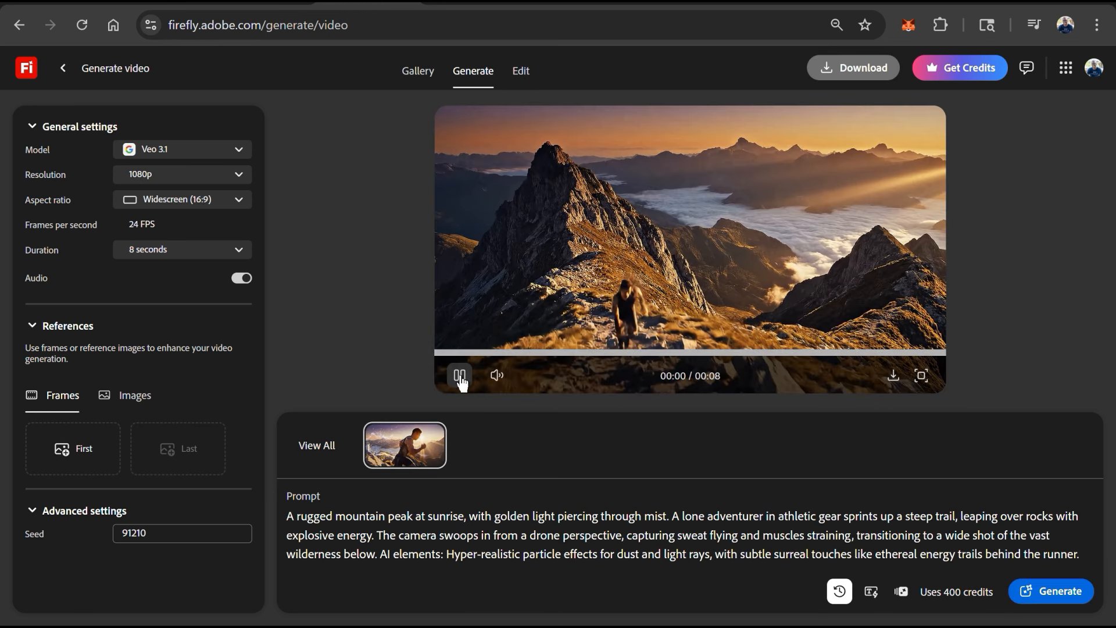
pyautogui.click(459, 376)
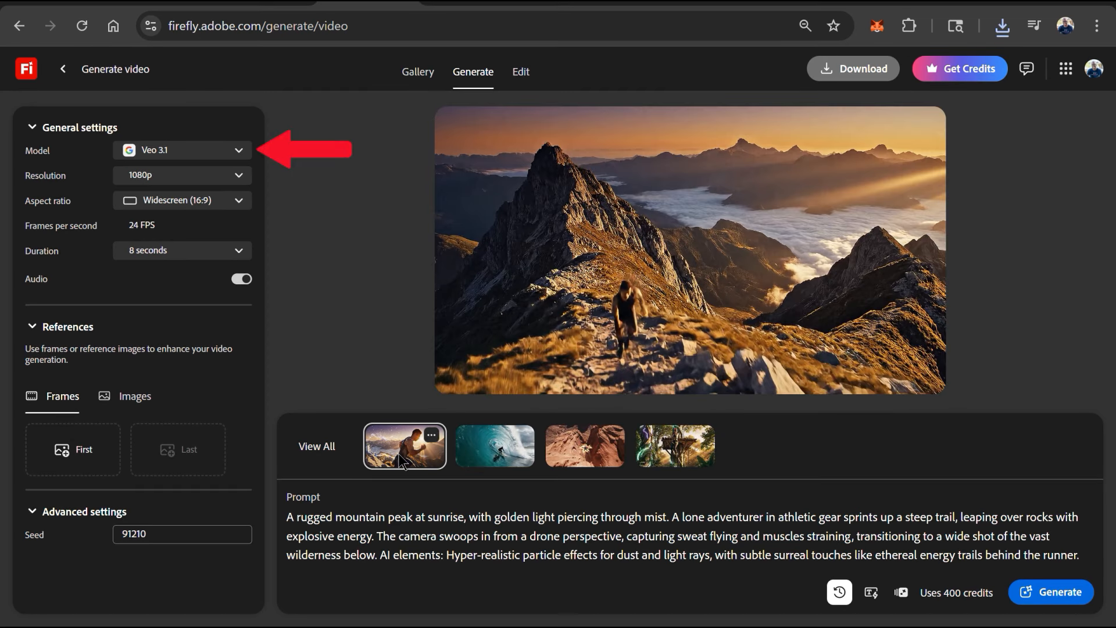
pyautogui.click(479, 454)
pyautogui.click(560, 451)
pyautogui.click(666, 456)
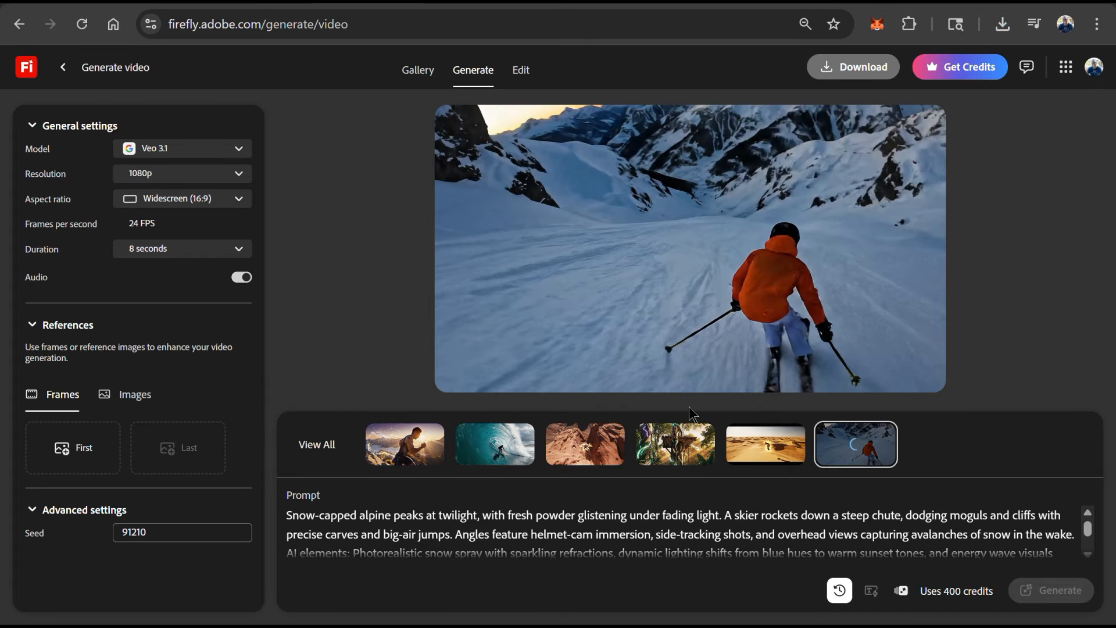
pyautogui.click(458, 375)
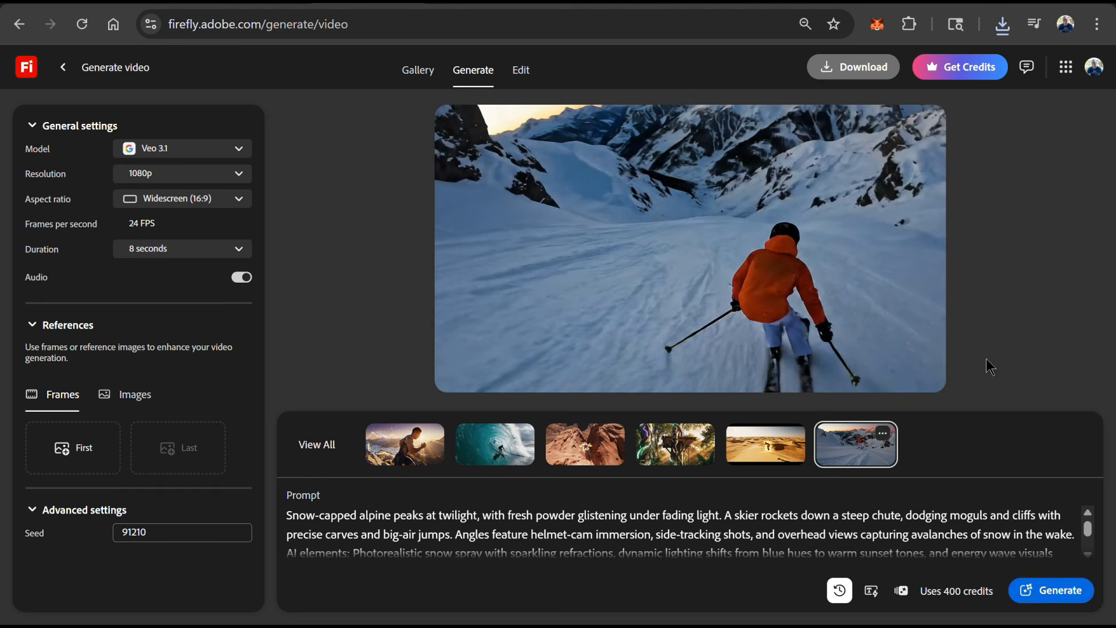
# - Edit the skier clip with the prompt 'Change skiers jacket to white.' and play the result
pyautogui.click(527, 84)
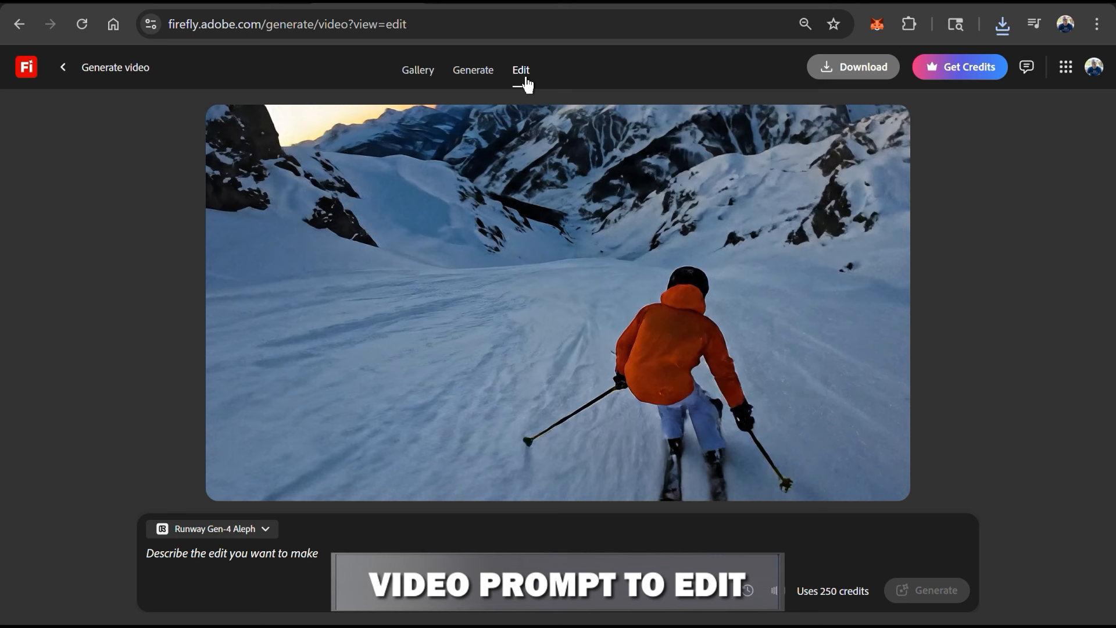
pyautogui.click(351, 555)
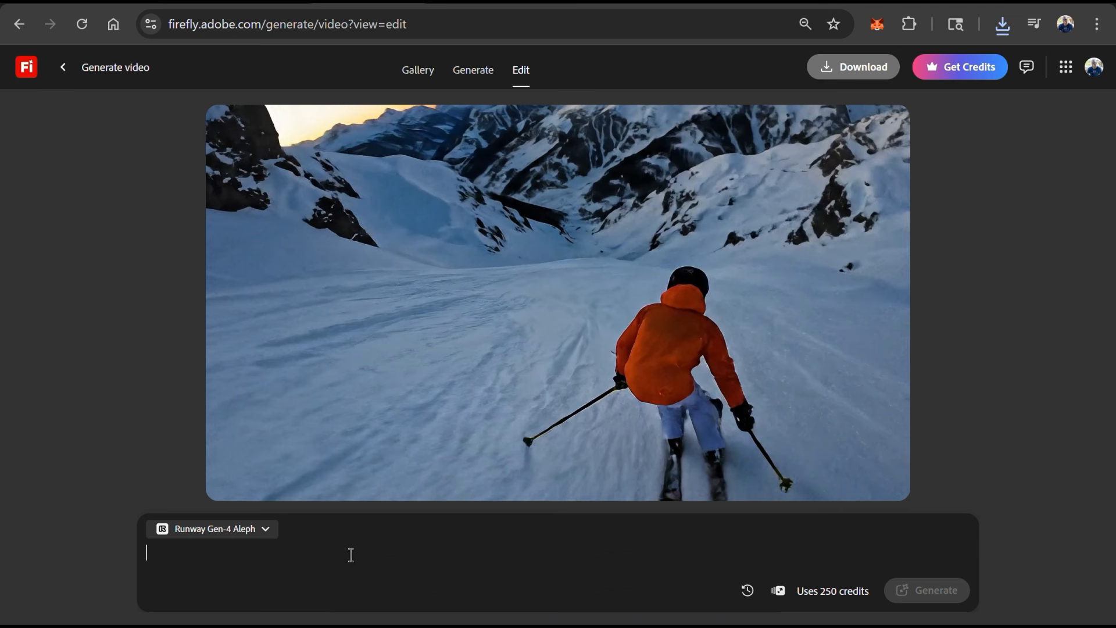
pyautogui.write('Change')
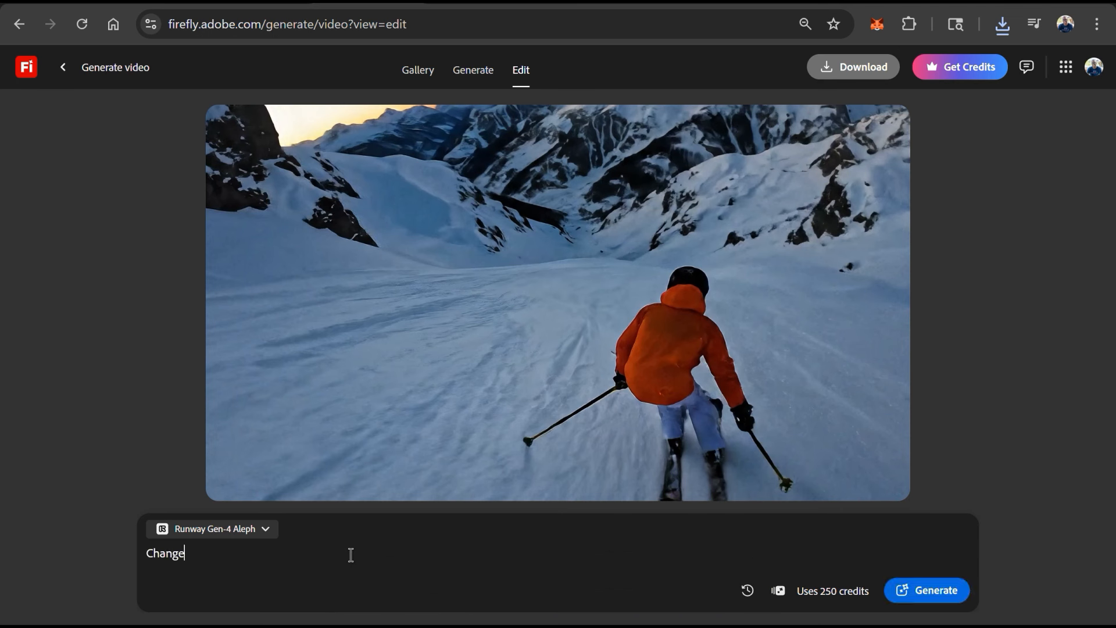
pyautogui.write(' skiers jacket to white.')
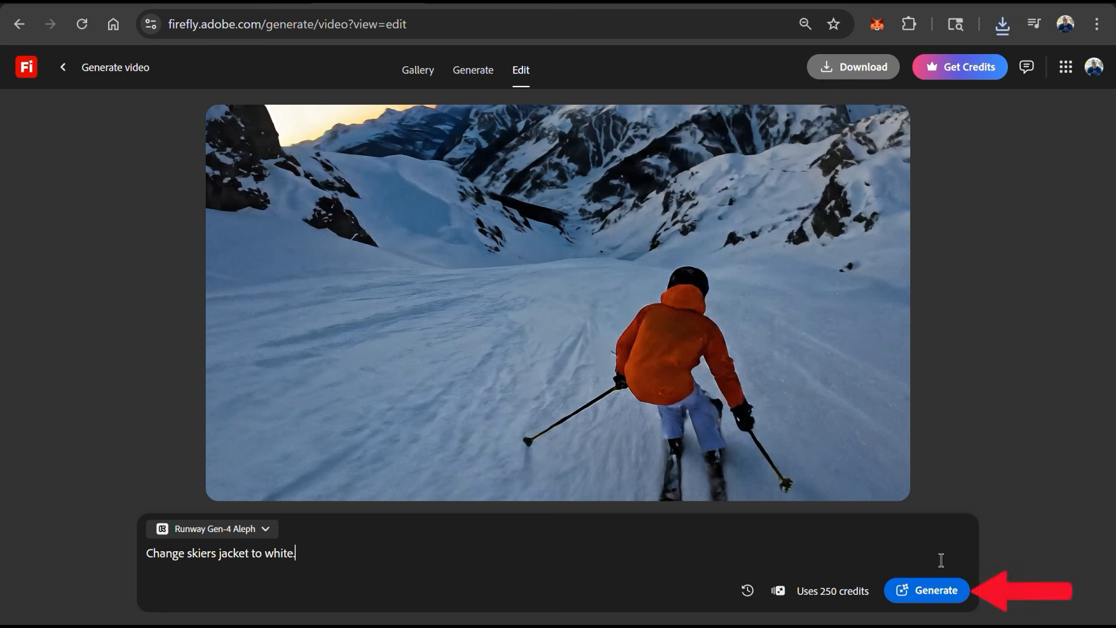
pyautogui.click(938, 594)
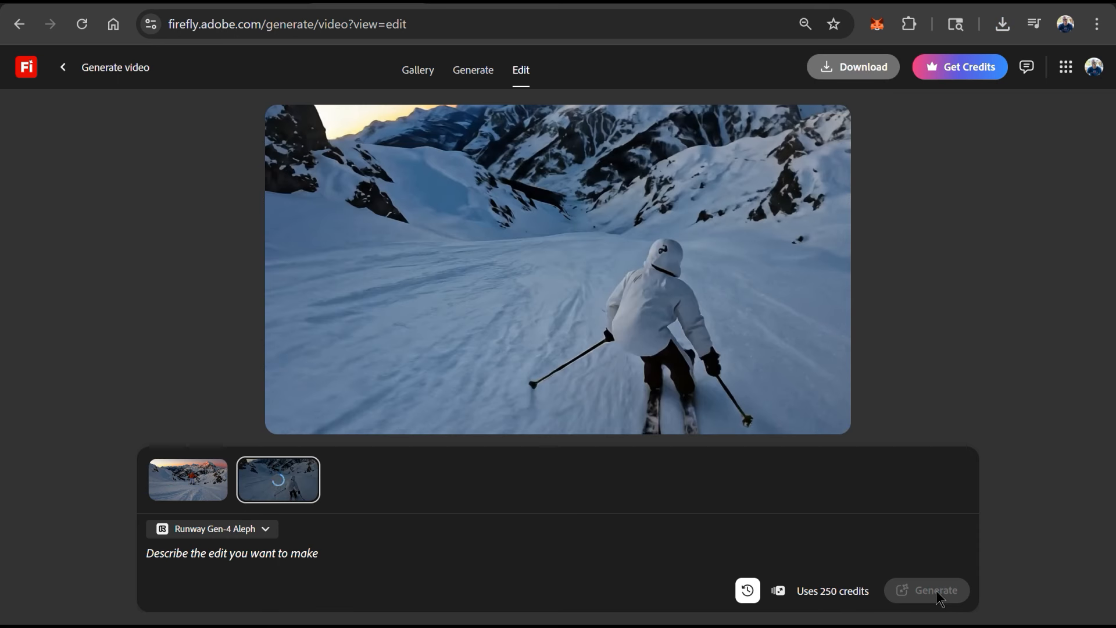
pyautogui.click(289, 416)
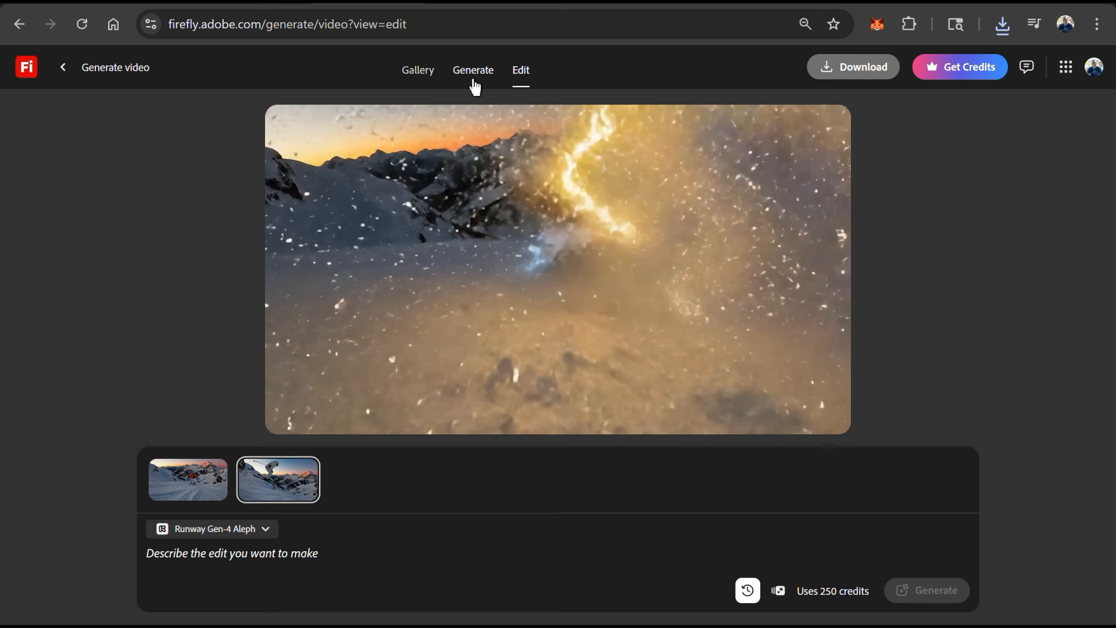
# - Open the surfing clip for editing and generate 'Change scene to a beautiful sunny day with sun rays reflecting on the water.'
pyautogui.click(472, 78)
pyautogui.click(514, 490)
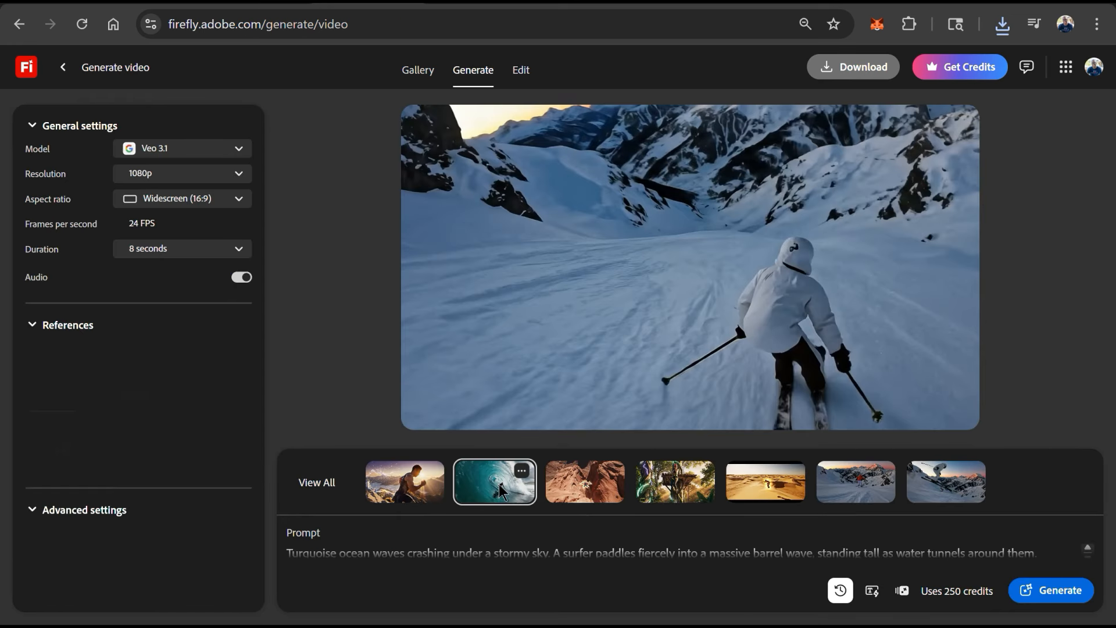
pyautogui.click(521, 73)
pyautogui.click(287, 423)
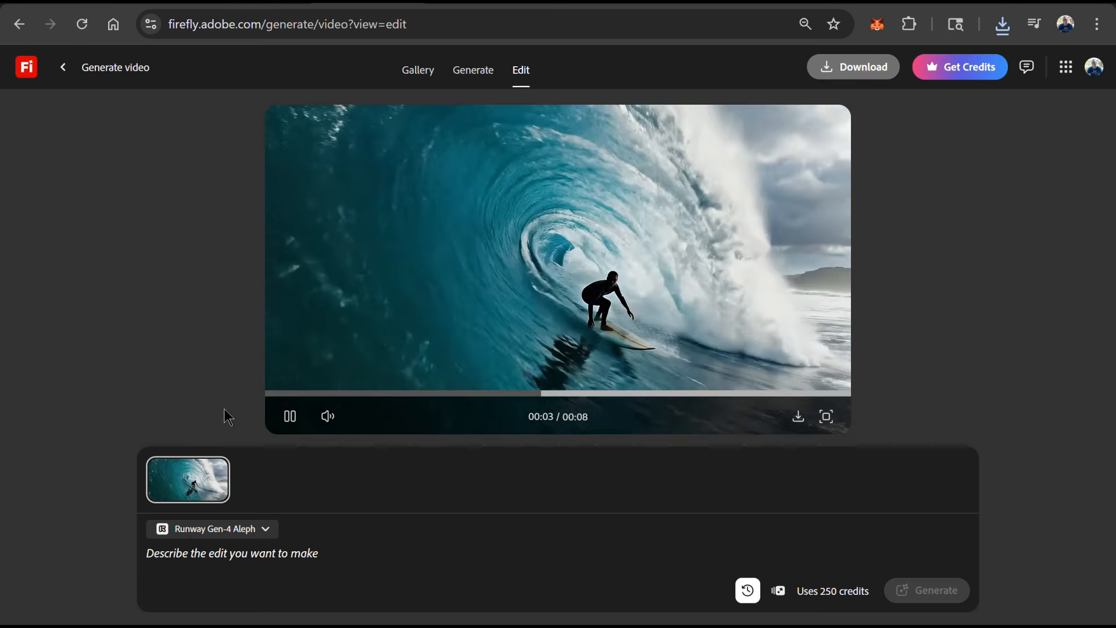
pyautogui.write('the water.')
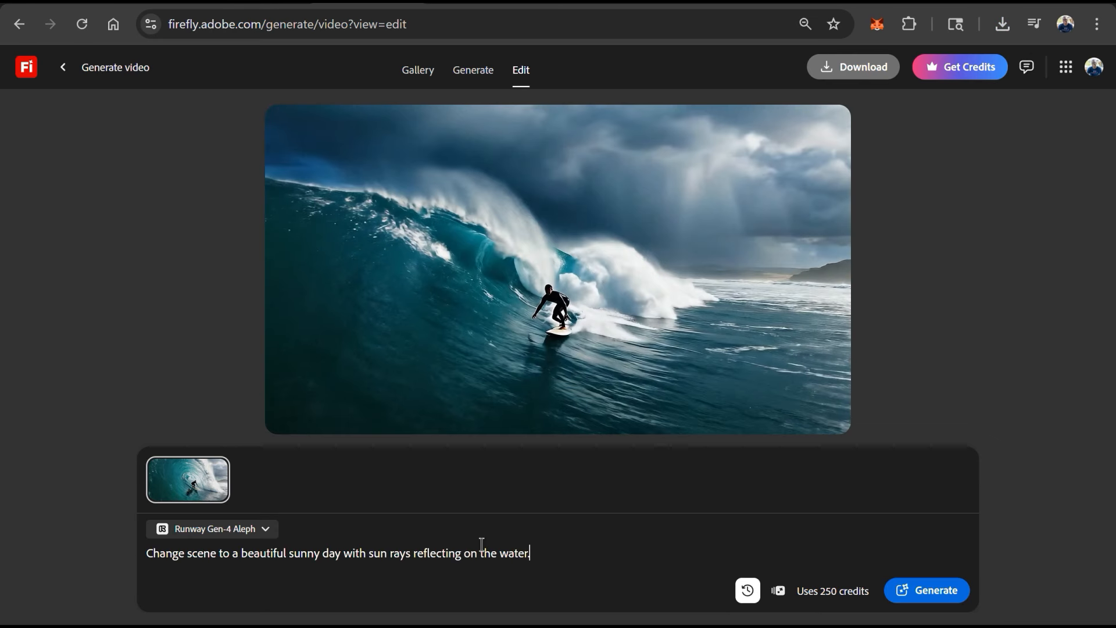
pyautogui.click(936, 599)
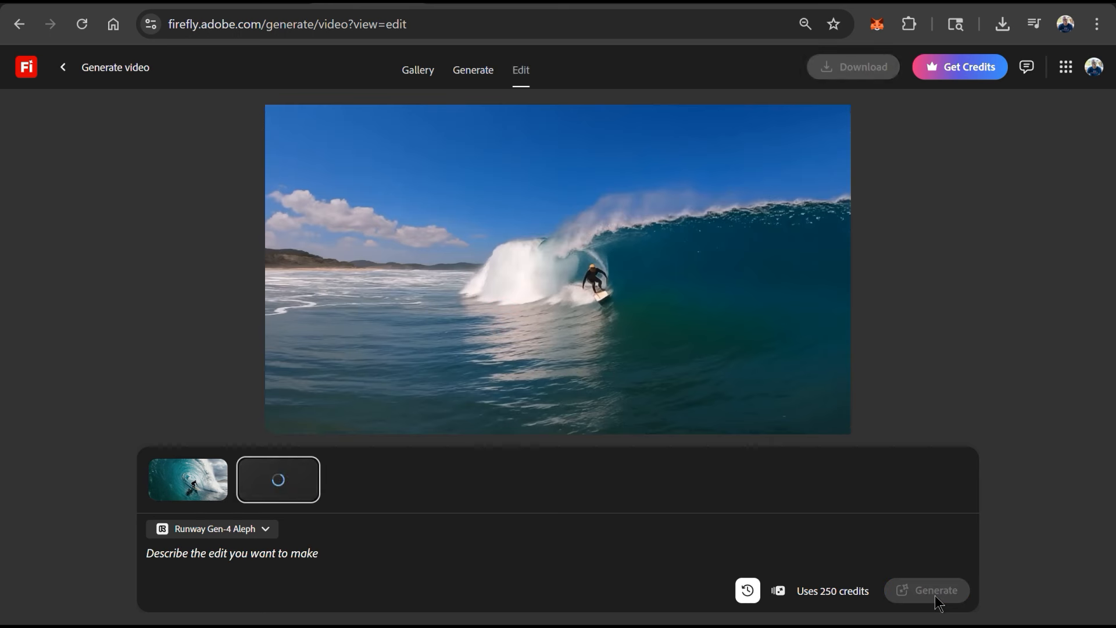
pyautogui.click(289, 417)
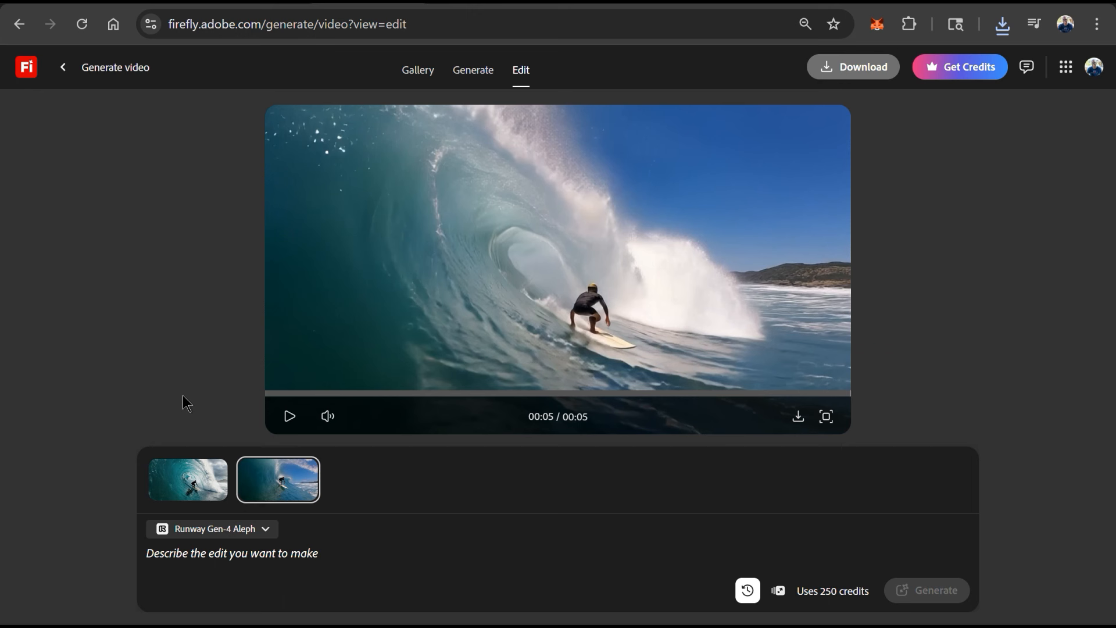
# - Return to the Firefly home page and open Edit video (beta)
pyautogui.click(466, 74)
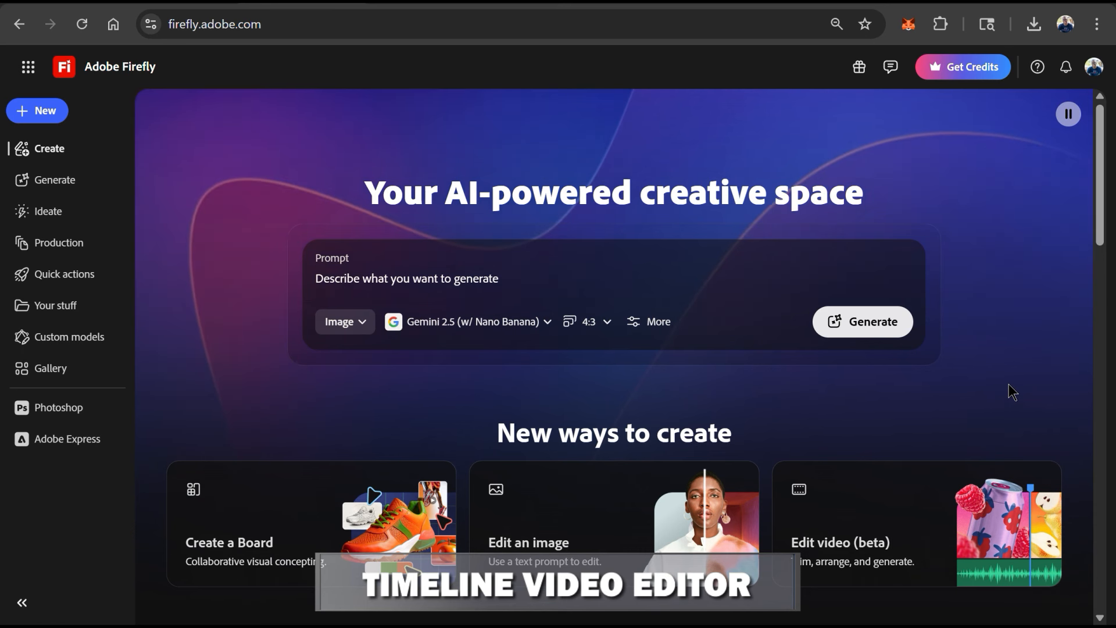
pyautogui.scroll(-2, 1009, 383)
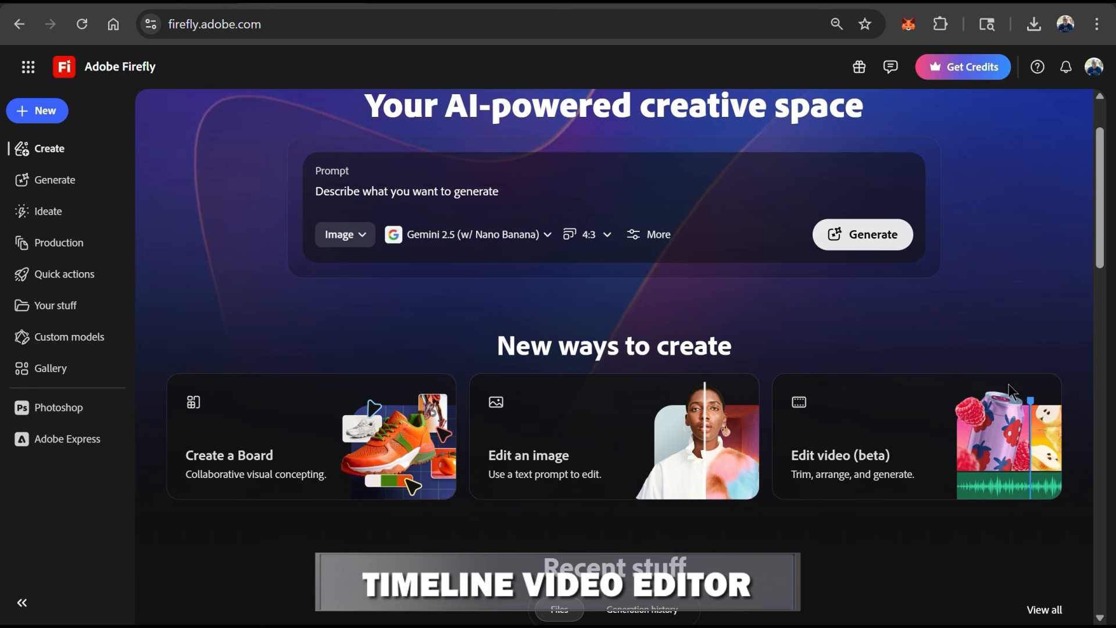
pyautogui.click(932, 471)
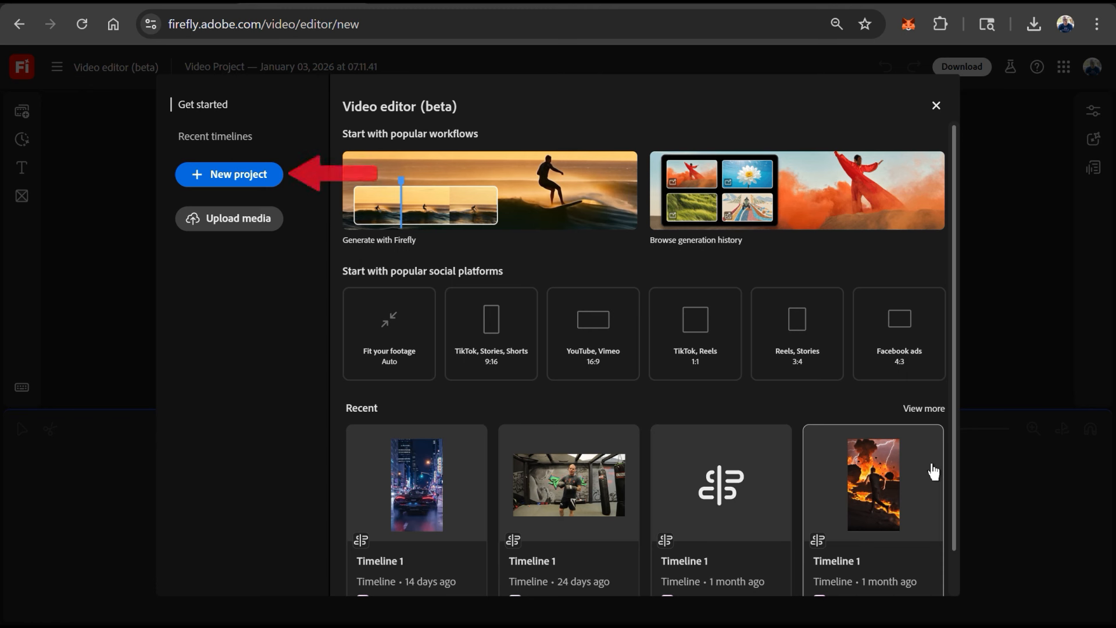
# - Create a new video project named 'Unleash Your Adventure' with a 16:9 timeline aspect ratio
pyautogui.click(230, 185)
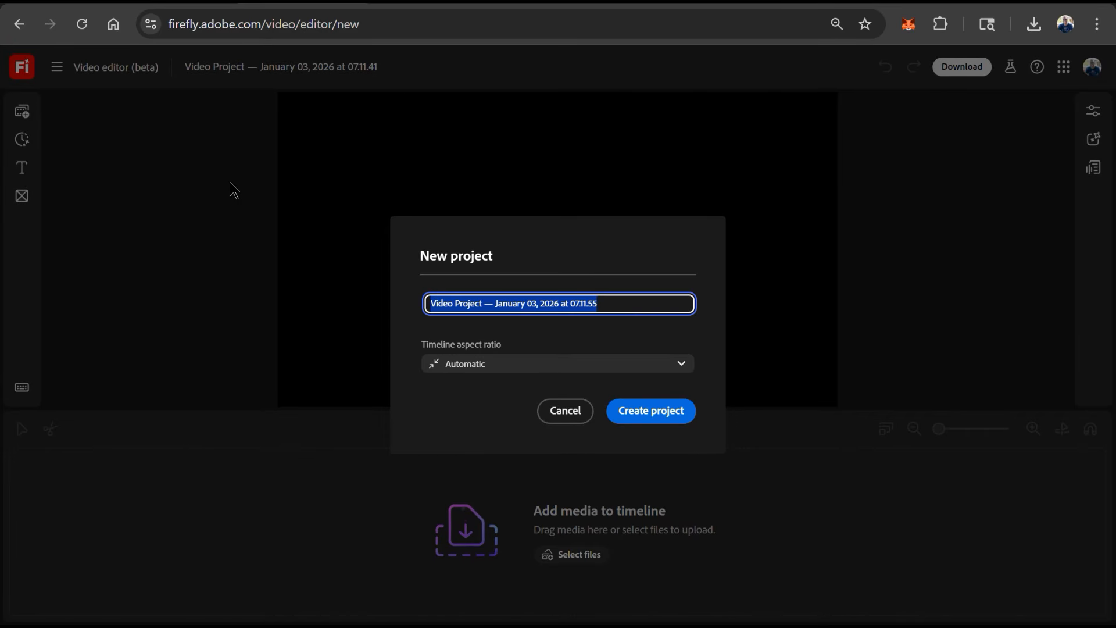
pyautogui.write('Unleash Your Adventure')
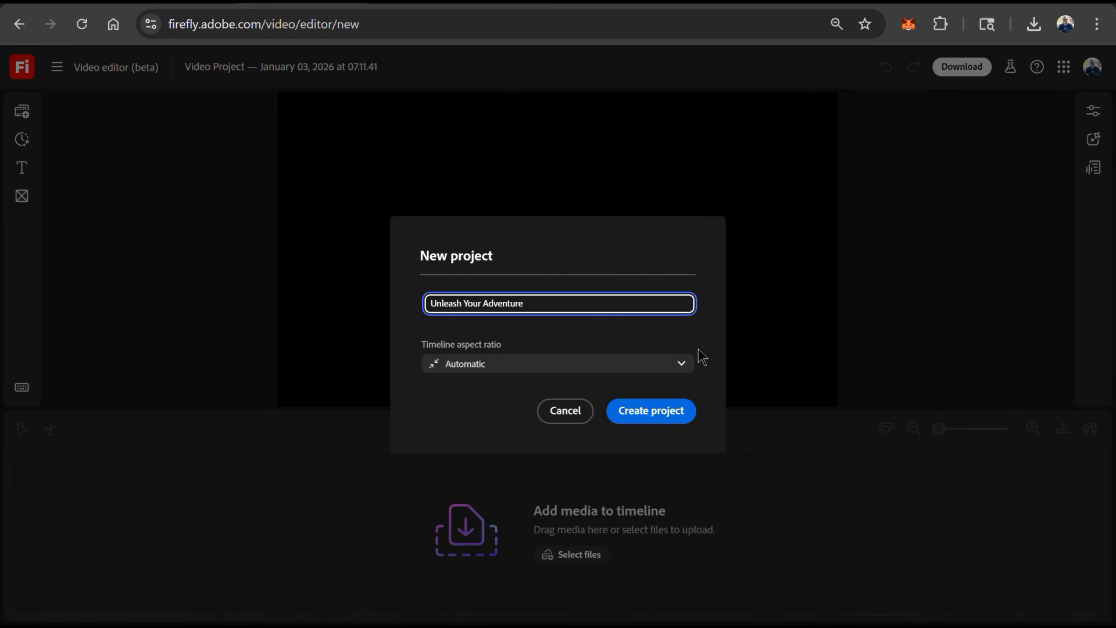
pyautogui.click(683, 364)
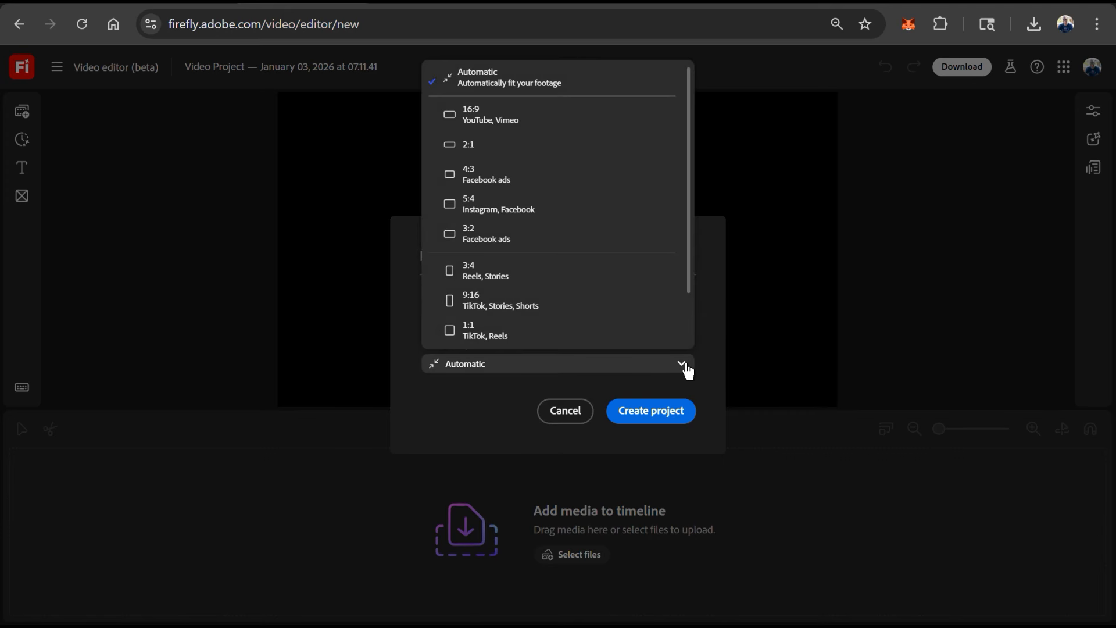
pyautogui.scroll(-1, 662, 328)
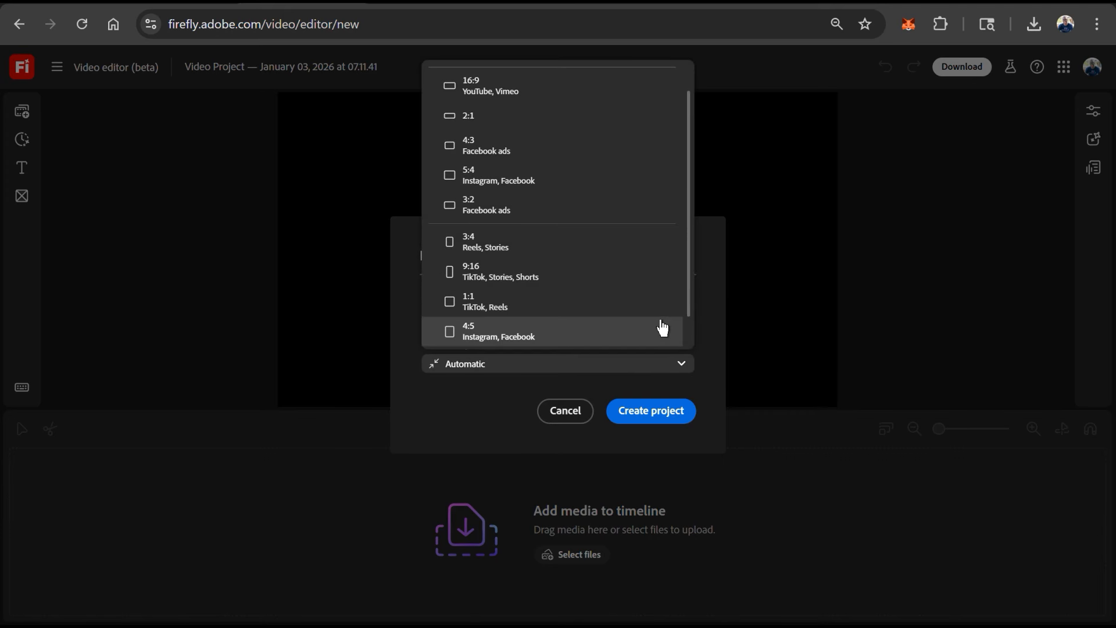
pyautogui.scroll(-1, 663, 330)
pyautogui.scroll(2, 663, 331)
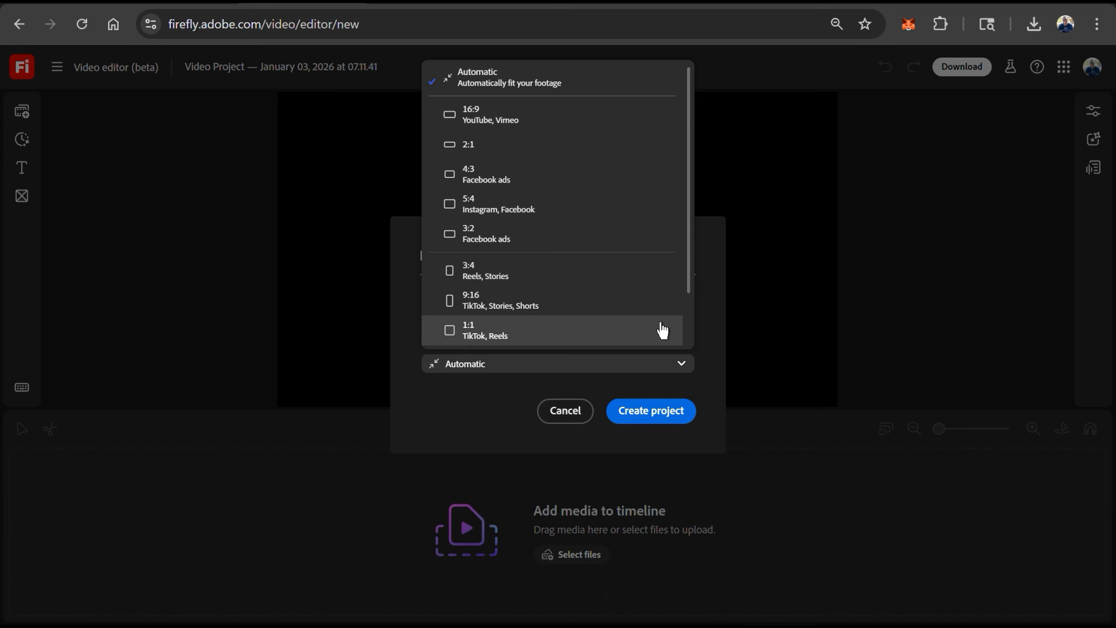
pyautogui.click(470, 124)
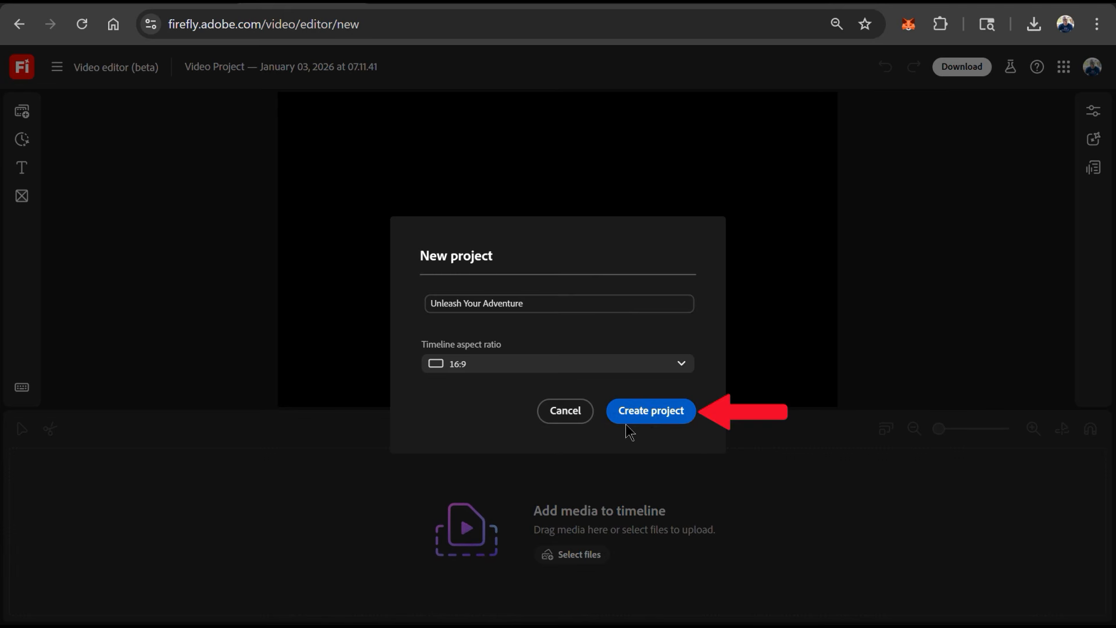
pyautogui.click(647, 415)
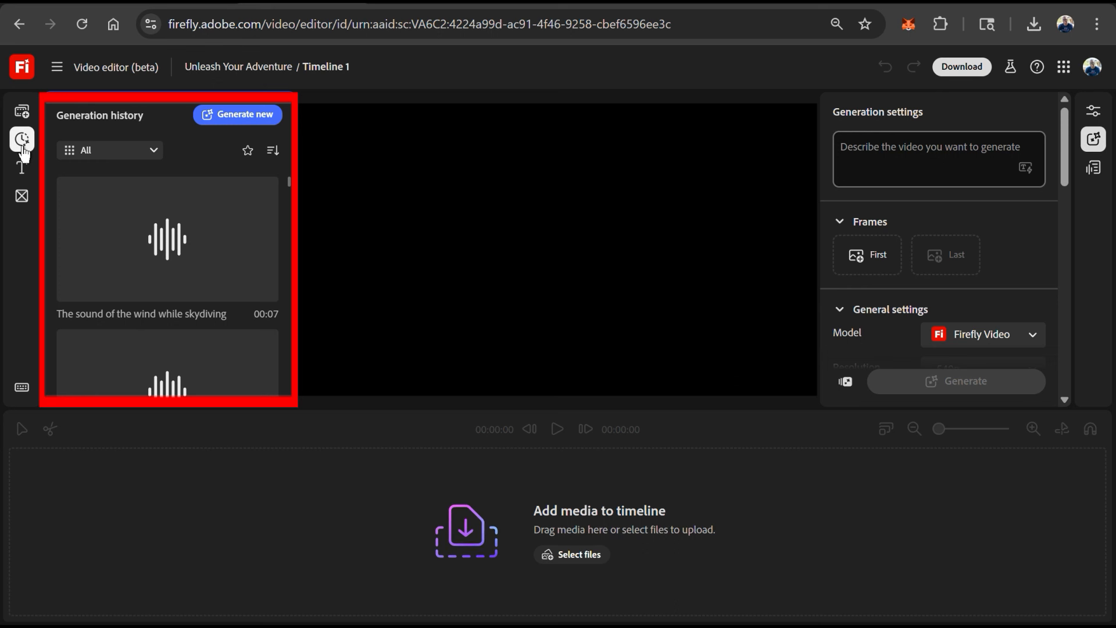
# - Filter the generation history to videos and add the mountain runner clip to the timeline
pyautogui.click(155, 153)
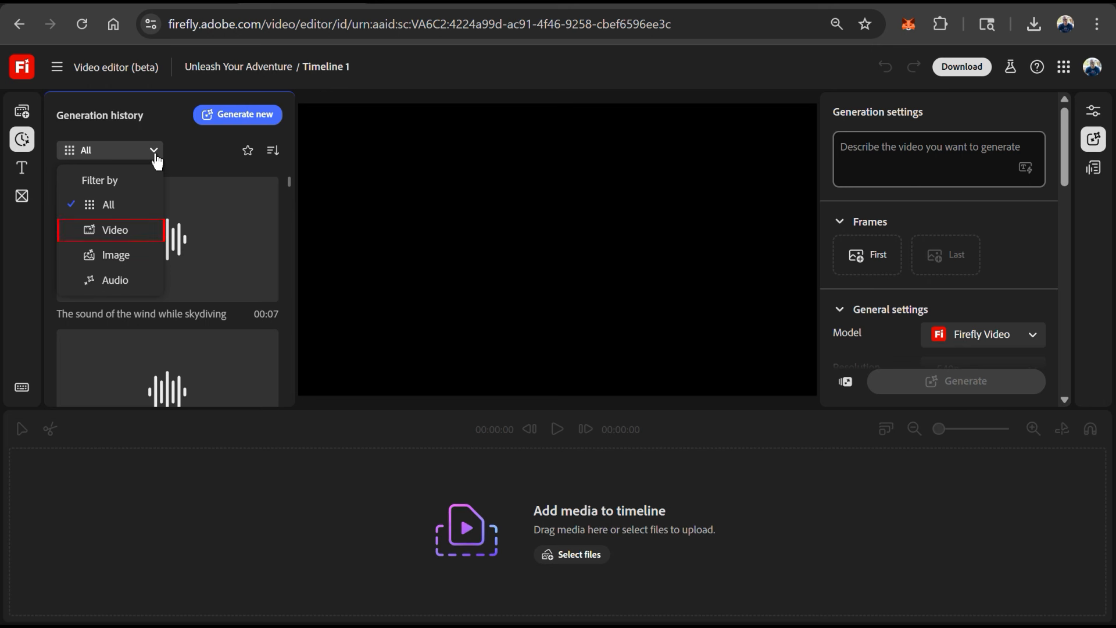
pyautogui.click(137, 231)
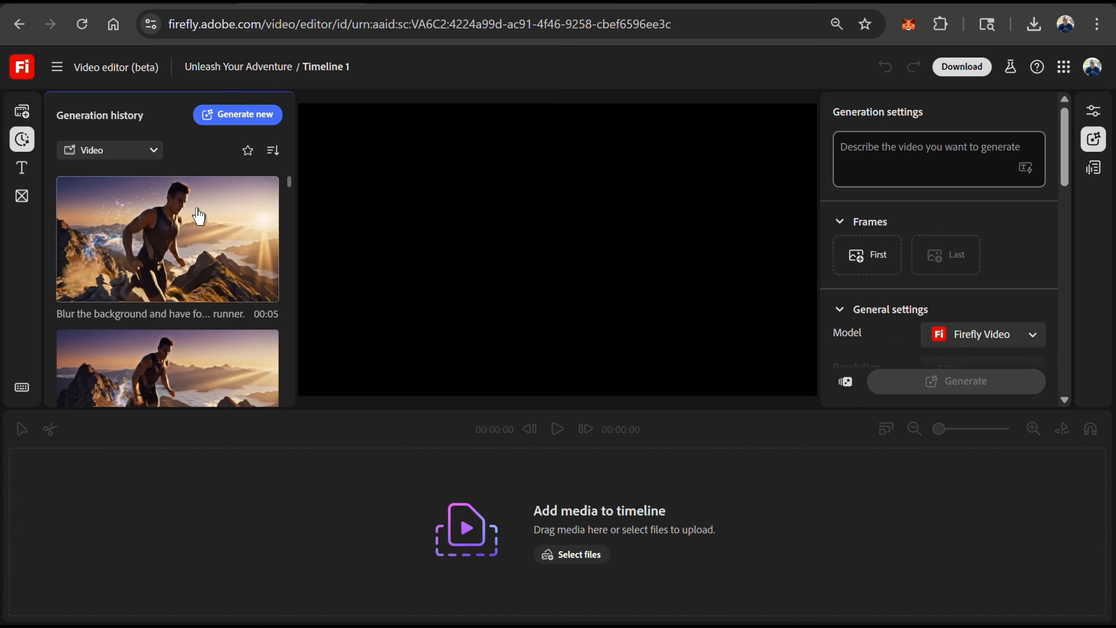
pyautogui.moveTo(199, 217); pyautogui.dragTo(226, 513)
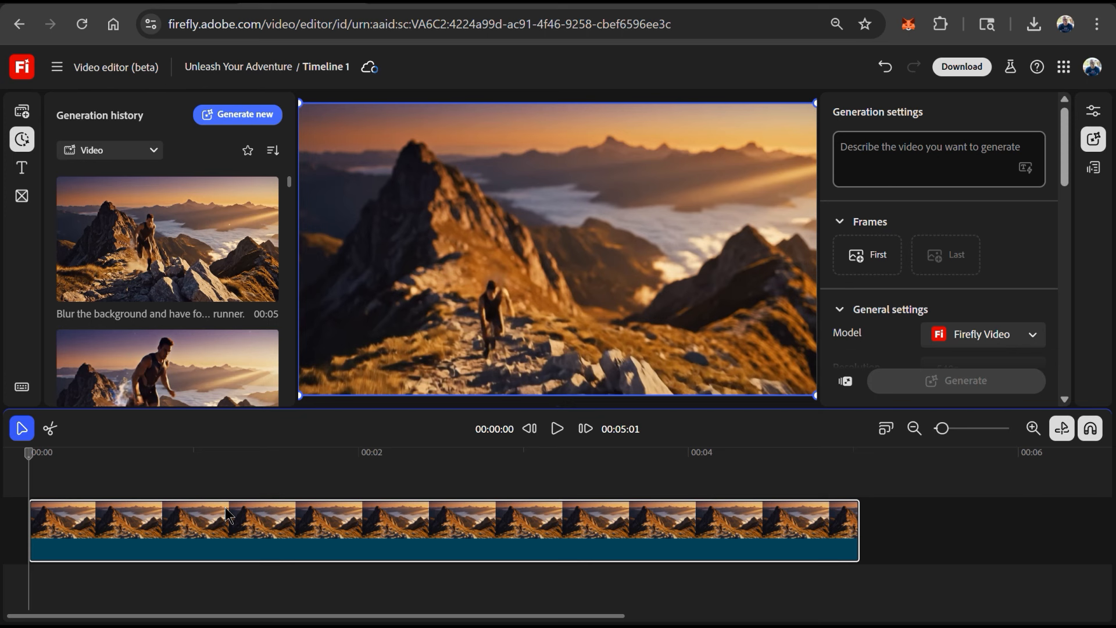
# - Add the wingsuit, surfing and skiing clips to the timeline after the runner clip
pyautogui.scroll(-3, 210, 315)
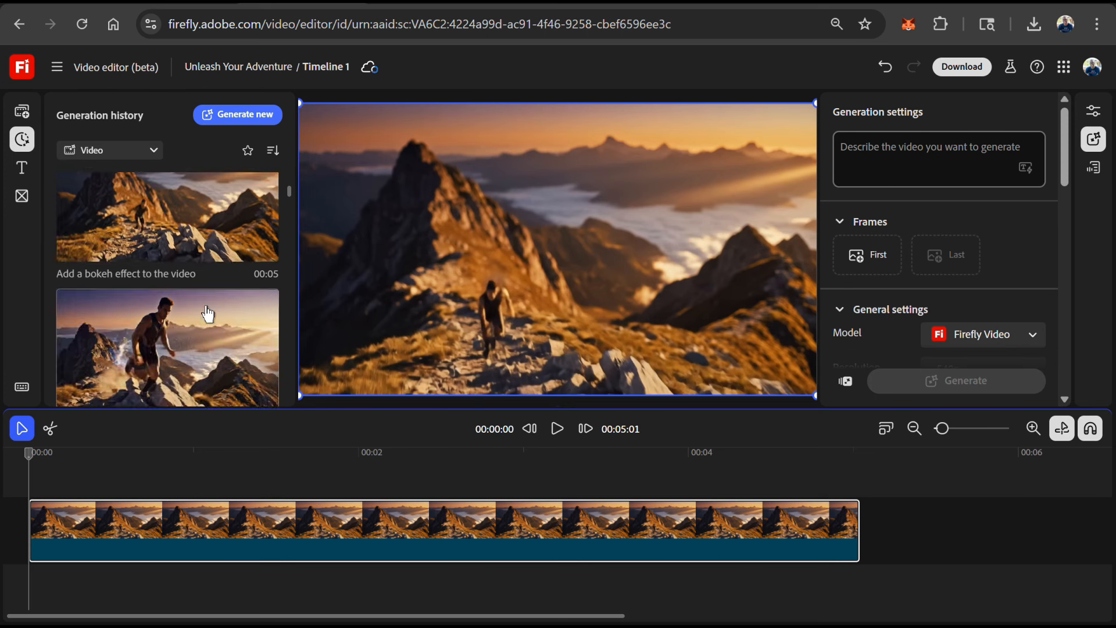
pyautogui.scroll(-3, 207, 314)
pyautogui.moveTo(208, 314); pyautogui.dragTo(956, 527)
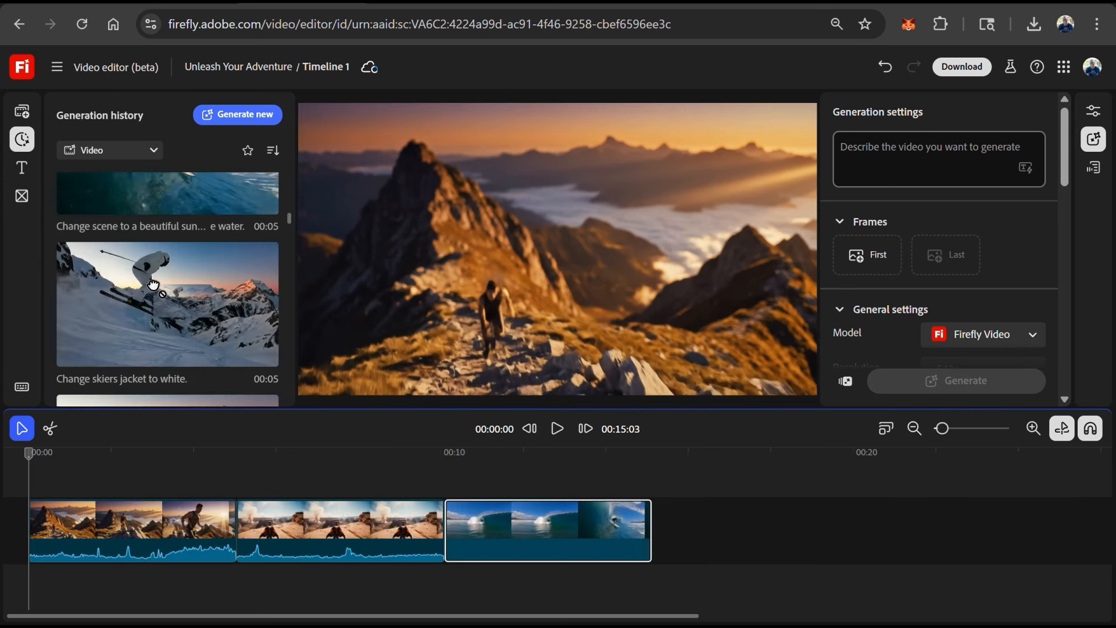
pyautogui.moveTo(152, 286); pyautogui.dragTo(710, 523)
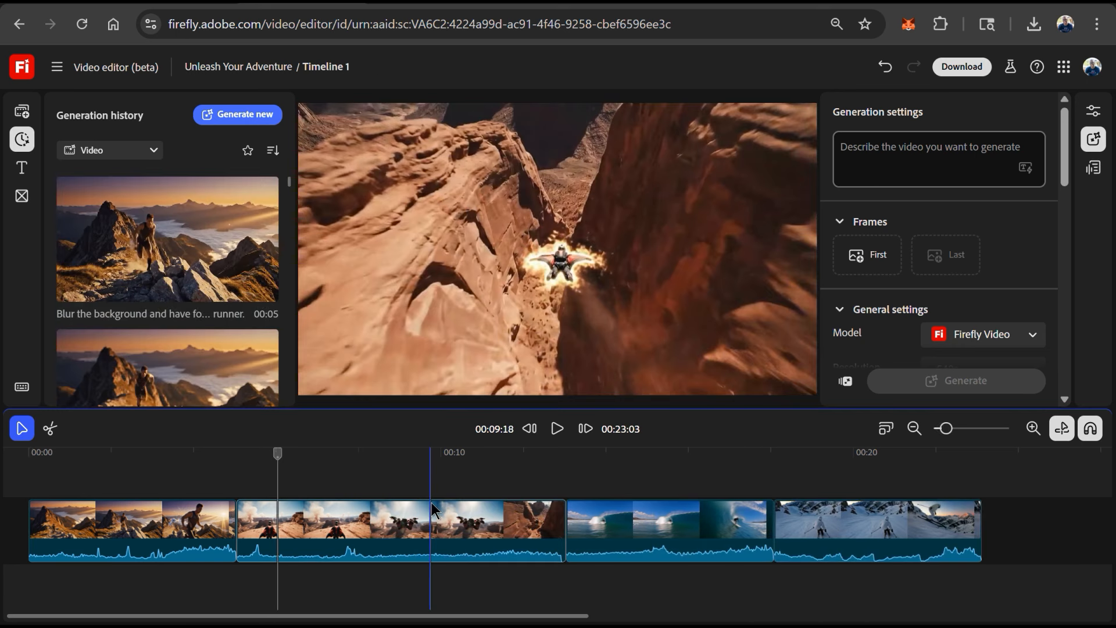
pyautogui.moveTo(427, 517); pyautogui.dragTo(261, 517)
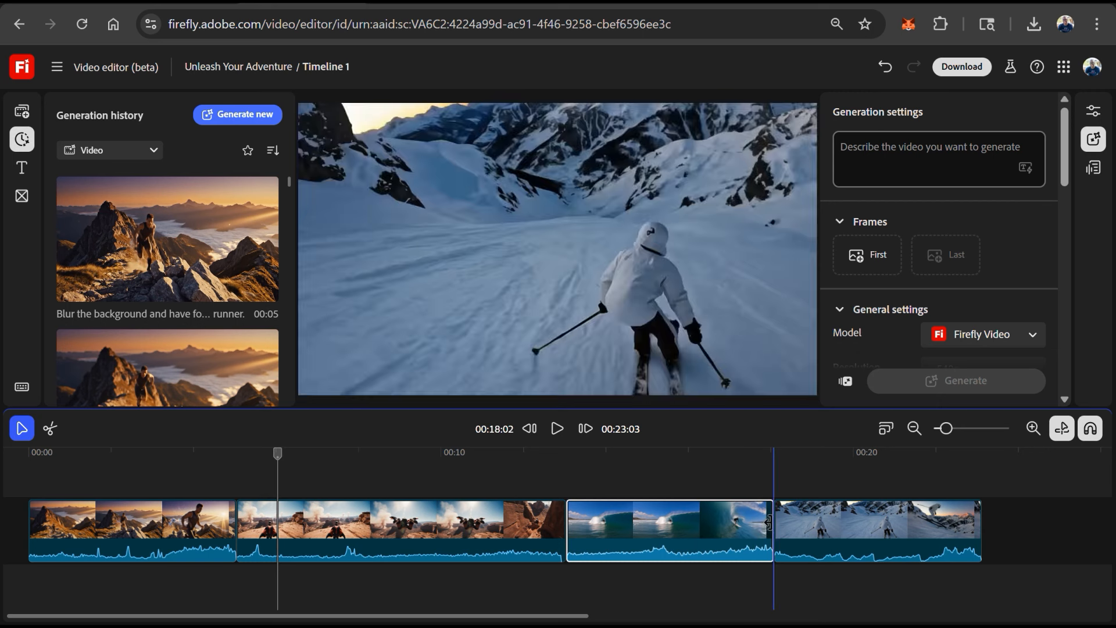
# - Split the surfing clip at about 16 seconds and delete its trailing segment, then return to the selection tool
pyautogui.moveTo(770, 523)
pyautogui.mouseDown()
pyautogui.moveTo(730, 522)
pyautogui.moveTo(773, 516)
pyautogui.mouseUp()
pyautogui.click(50, 428)
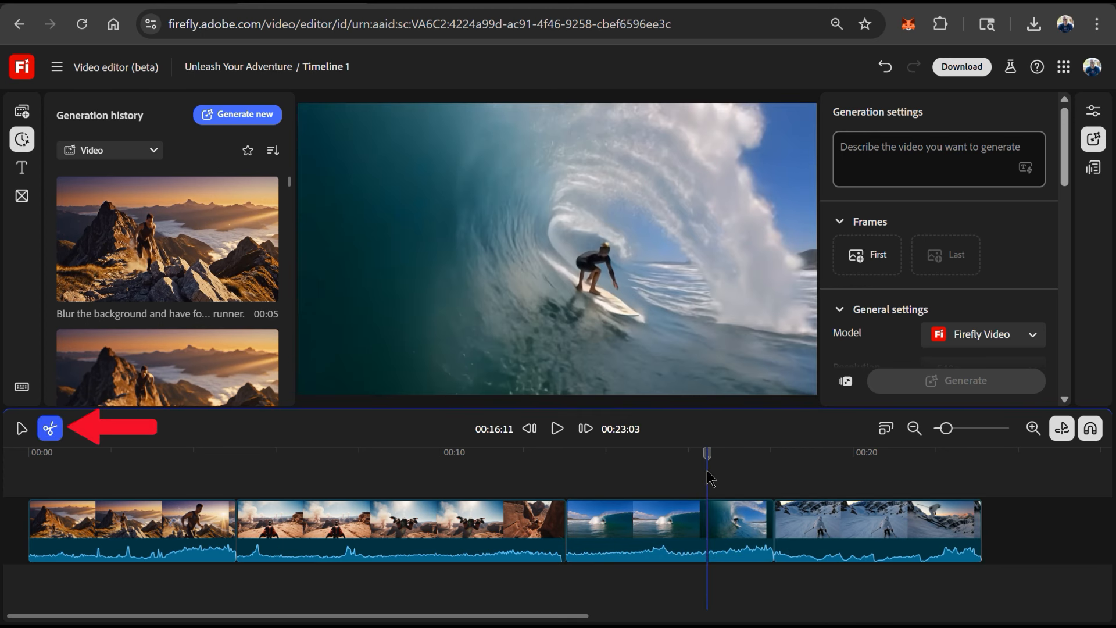
pyautogui.click(707, 527)
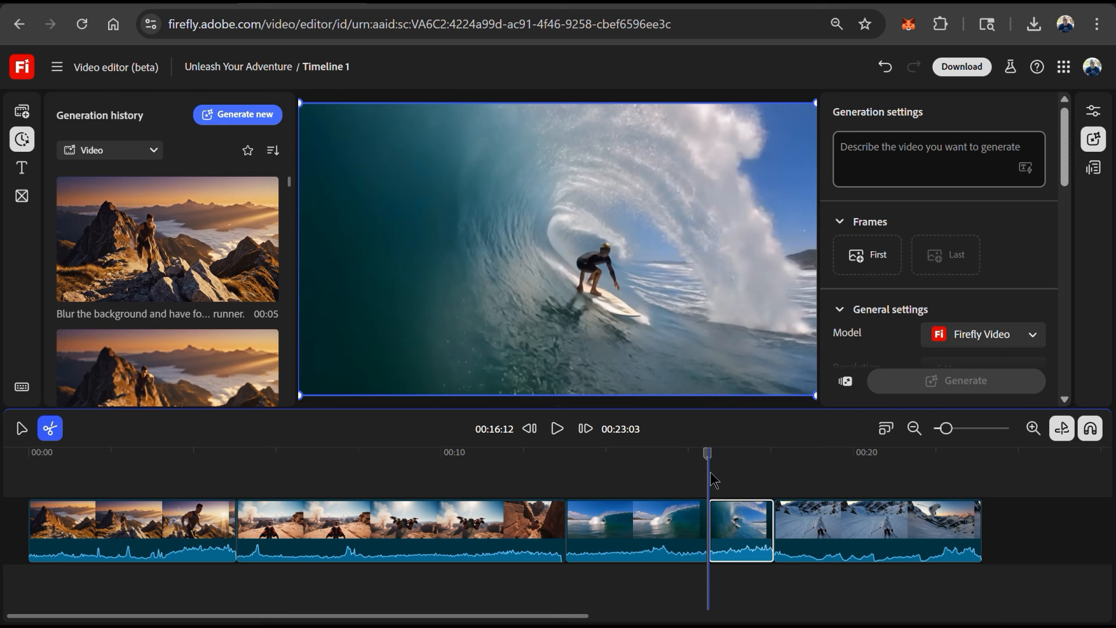
pyautogui.hotkey('ctrl', 'z')
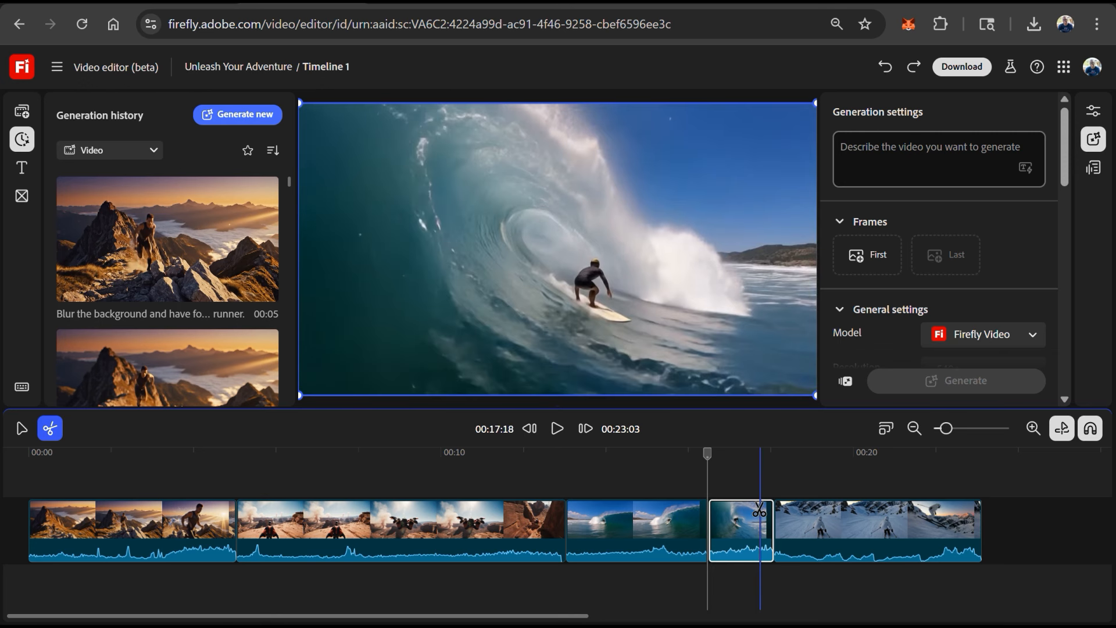
pyautogui.press('Delete')
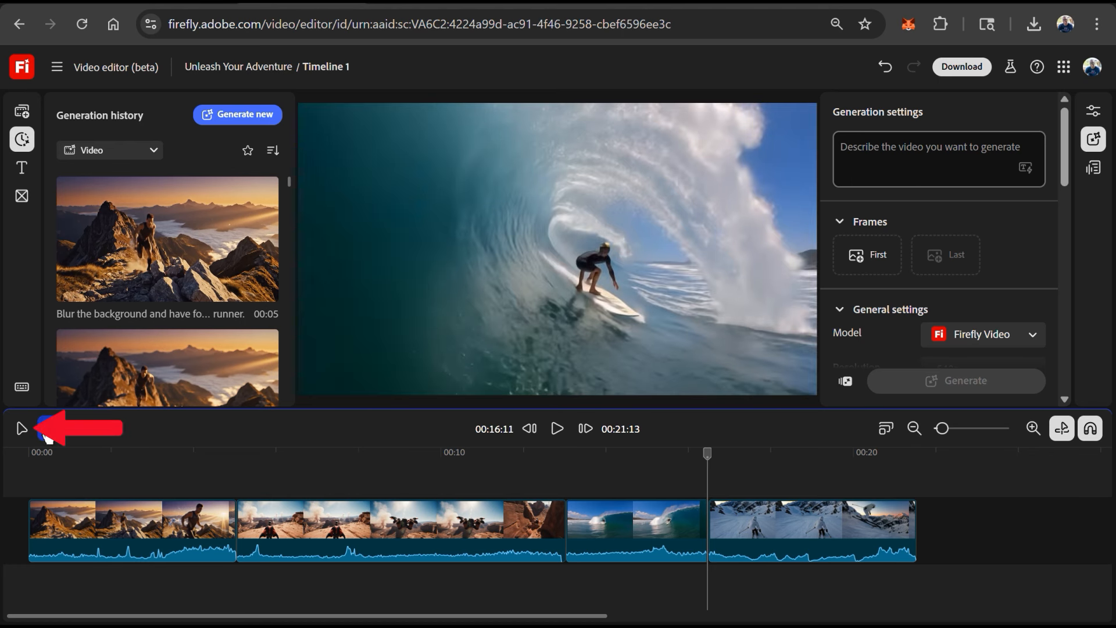
pyautogui.click(22, 428)
pyautogui.click(625, 493)
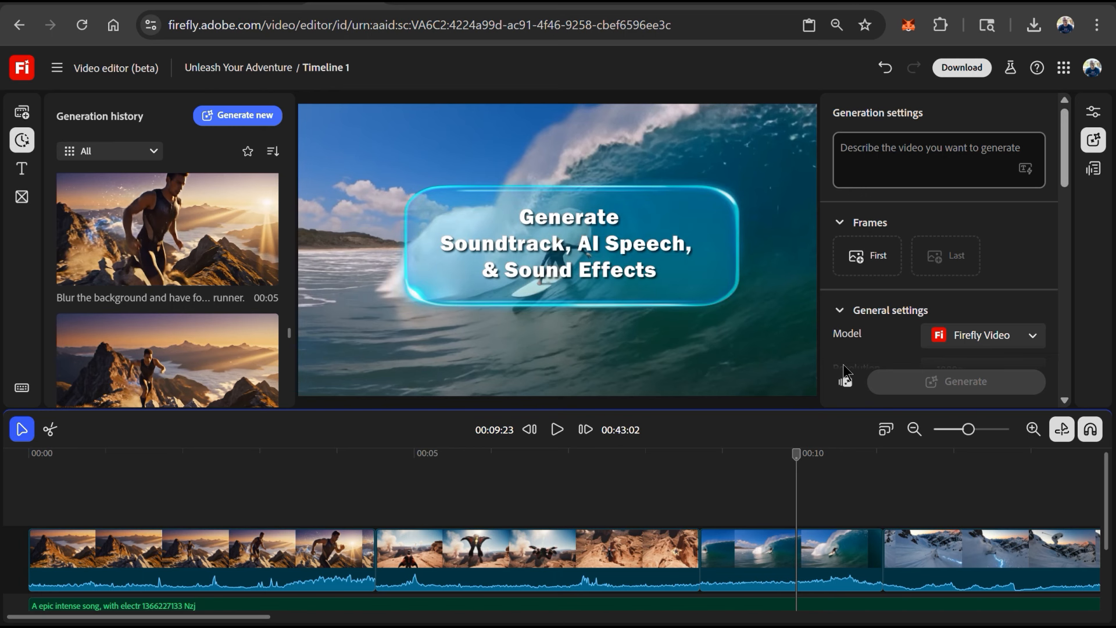
# - Generate a speech narration of the adventure script with the Clyde voice in Firefly and play it back
pyautogui.click(236, 131)
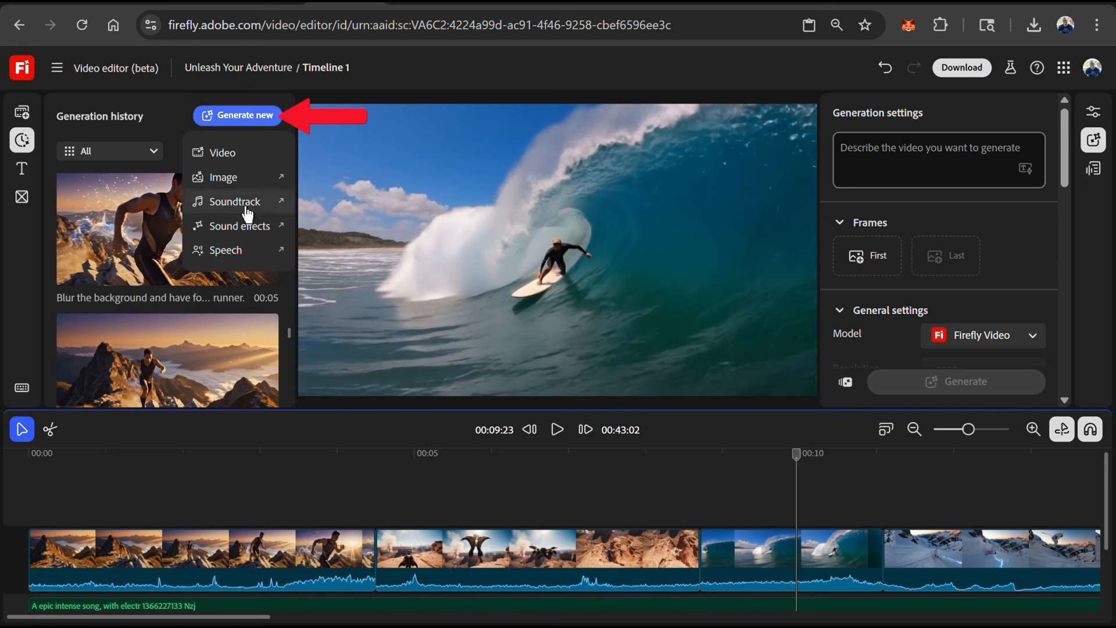
pyautogui.click(232, 251)
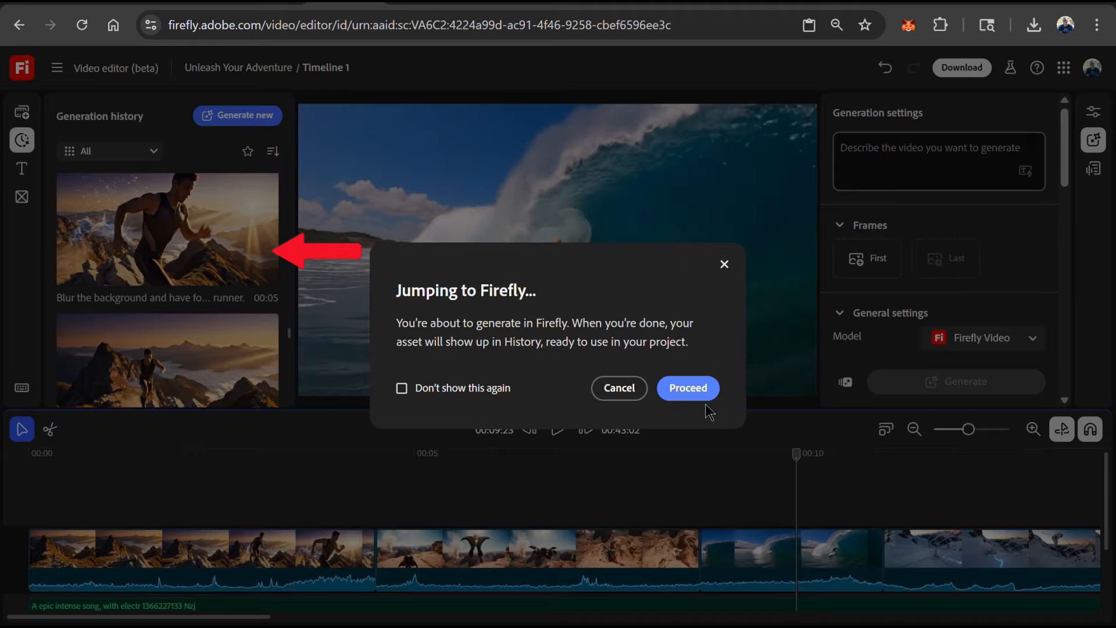
pyautogui.click(689, 388)
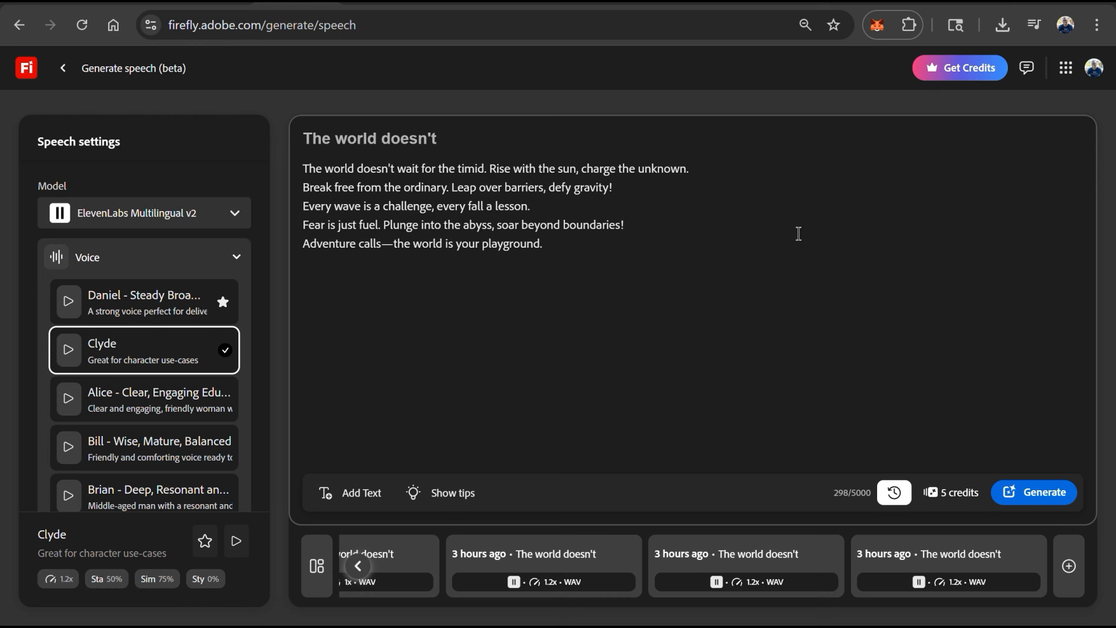
pyautogui.click(1034, 499)
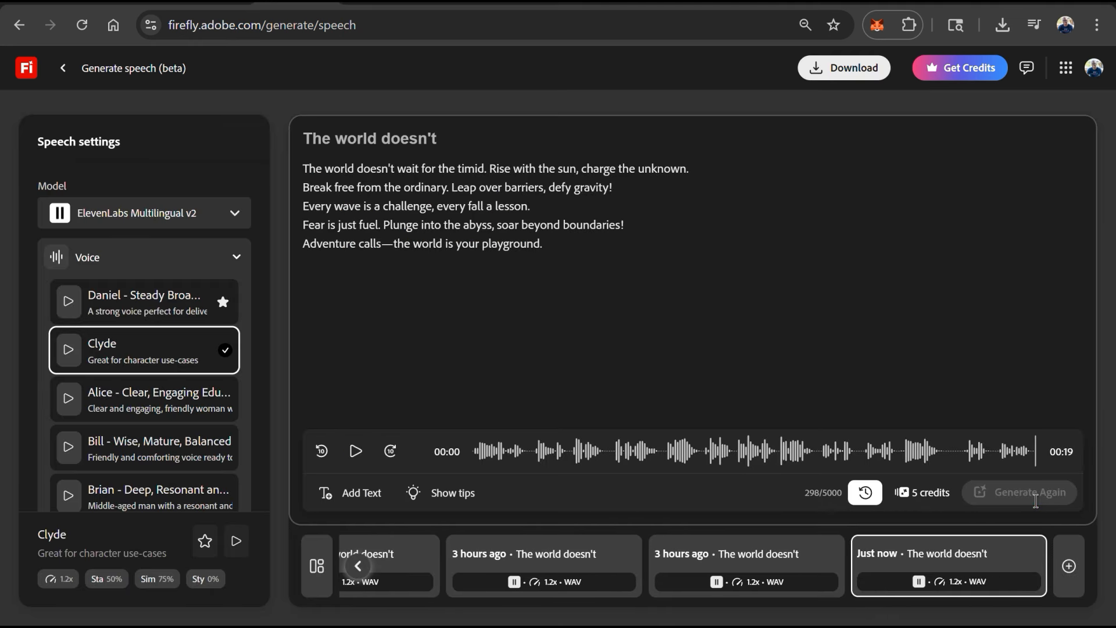
pyautogui.click(353, 459)
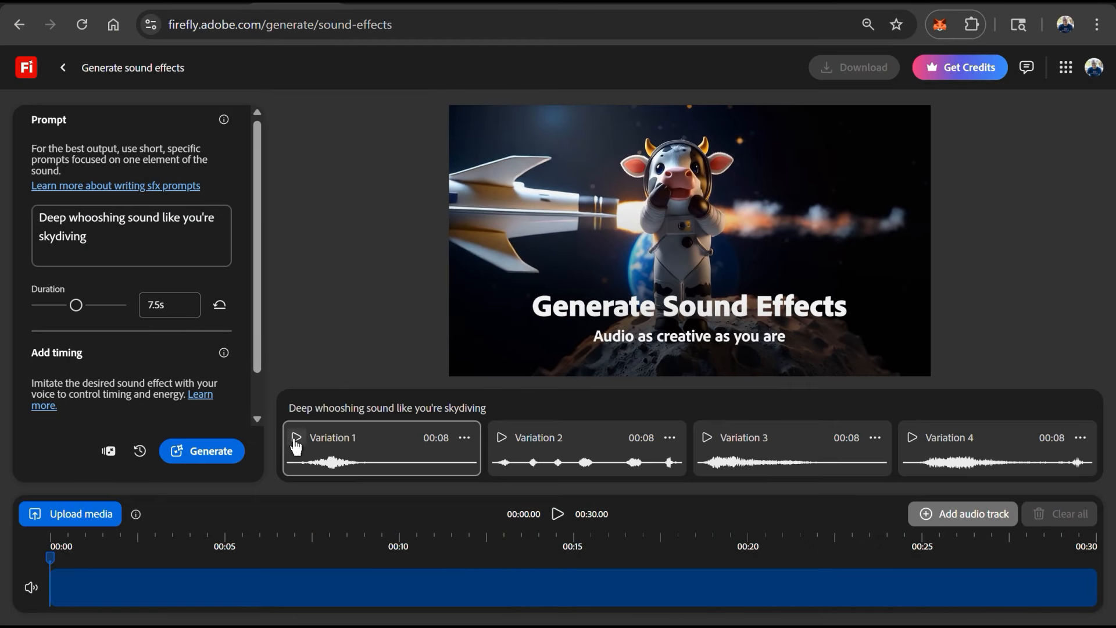
# - Play the first two variations of the skydiving whoosh sound effect
pyautogui.click(296, 438)
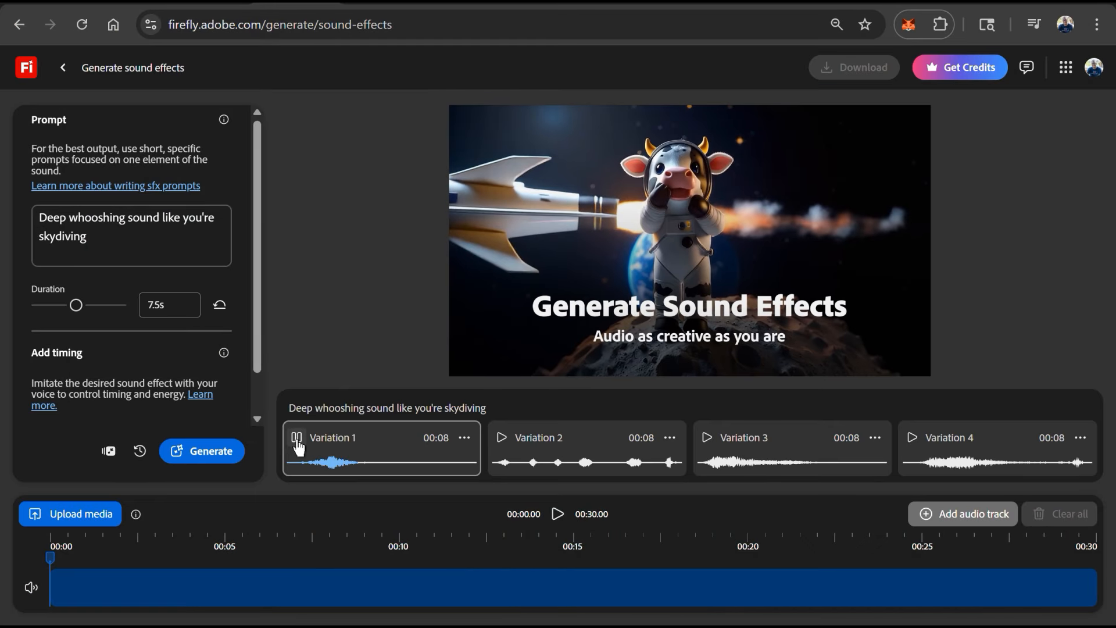
pyautogui.click(502, 440)
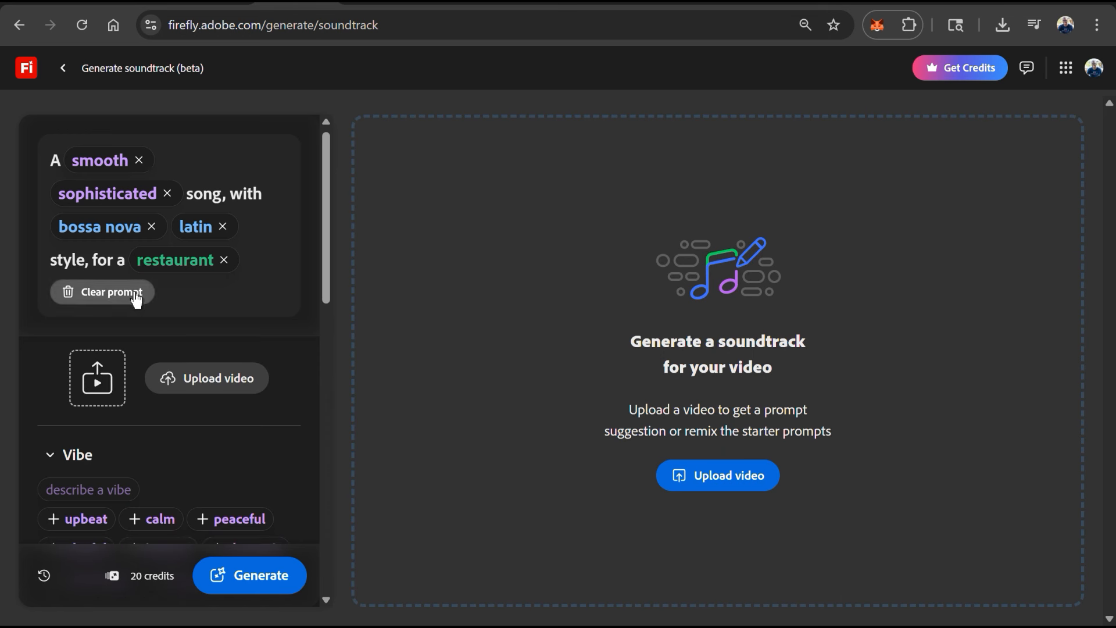
# - Build an upbeat cinematic soundtrack prompt for a commercial trailer, 20 seconds long, generate it and play Track 1
pyautogui.click(135, 294)
pyautogui.scroll(-2, 135, 294)
pyautogui.click(79, 336)
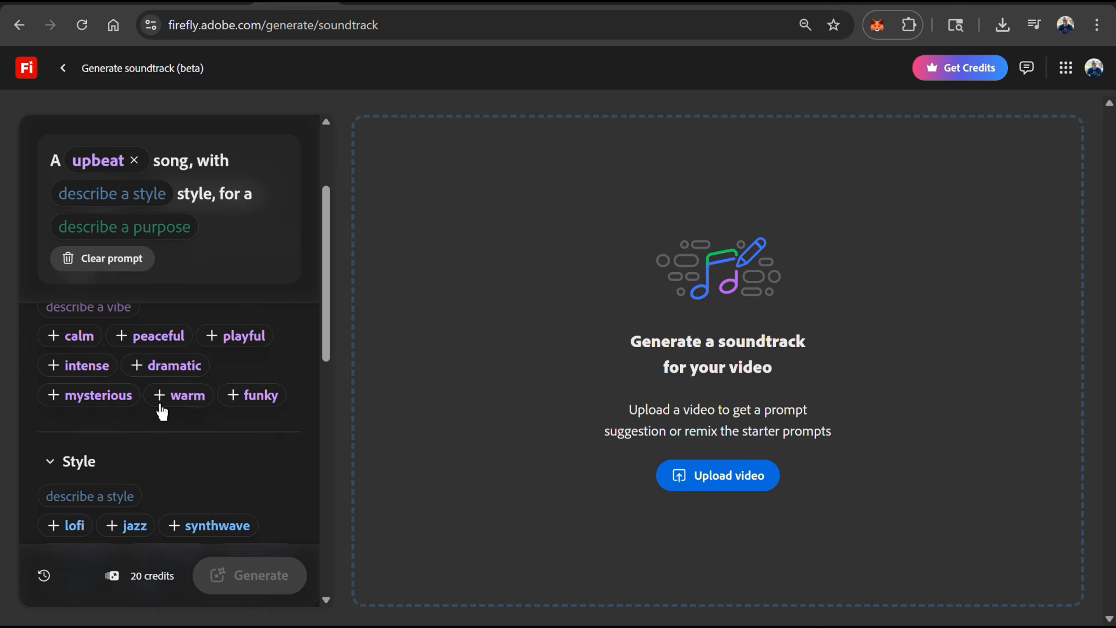
pyautogui.scroll(-3, 166, 415)
pyautogui.click(217, 490)
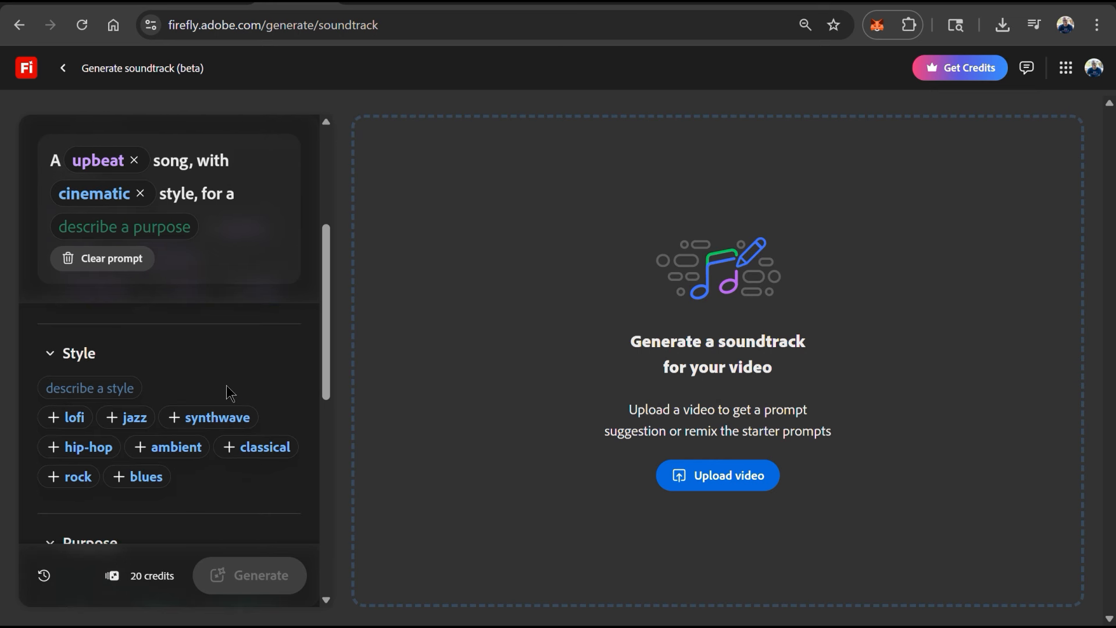
pyautogui.scroll(-4, 230, 393)
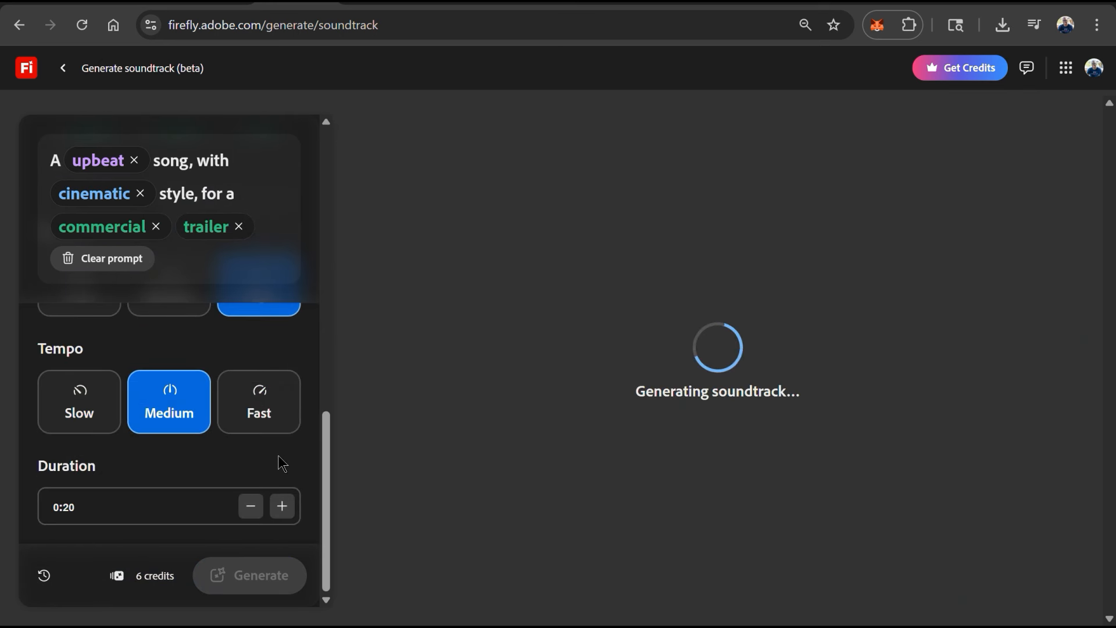
pyautogui.click(500, 487)
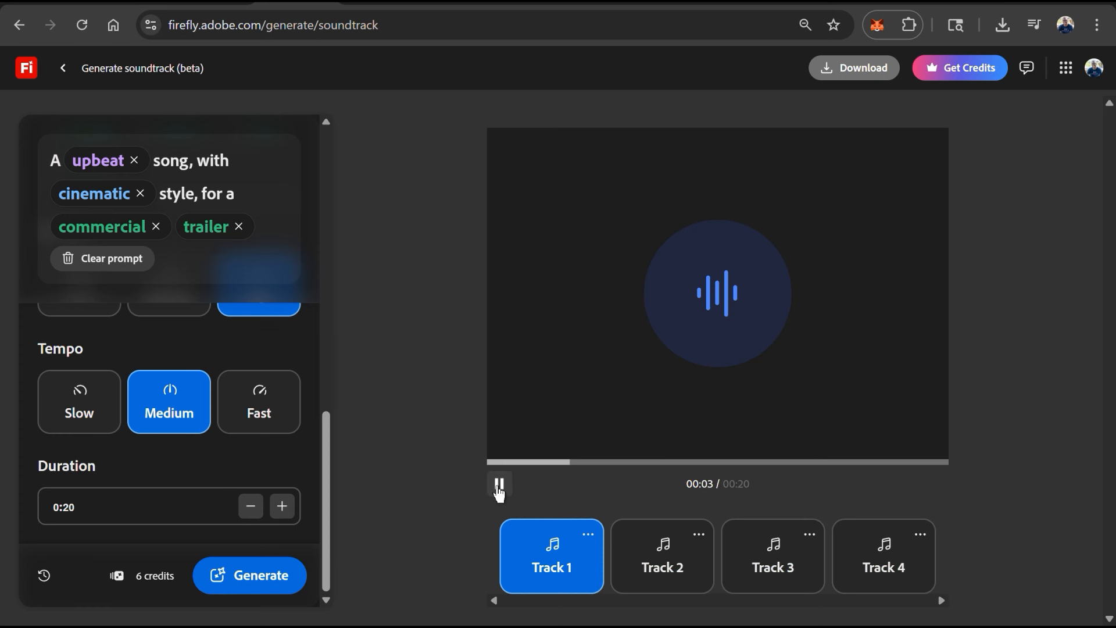
pyautogui.click(499, 488)
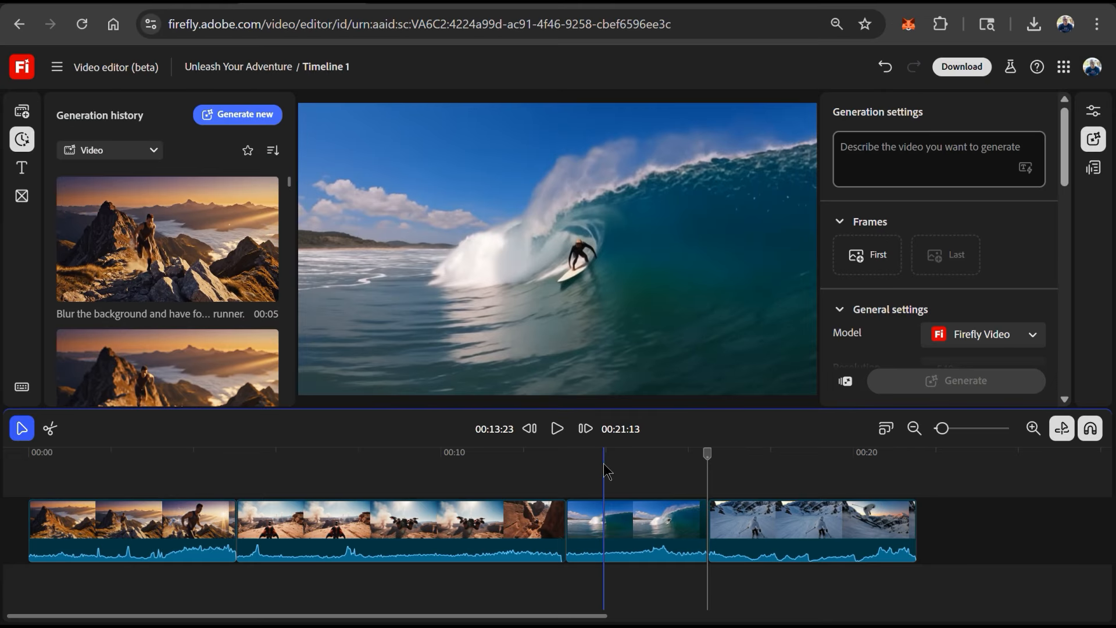
# - Filter the generation history to audio and add the narration speech clip to the timeline, aligned to its start
pyautogui.click(154, 151)
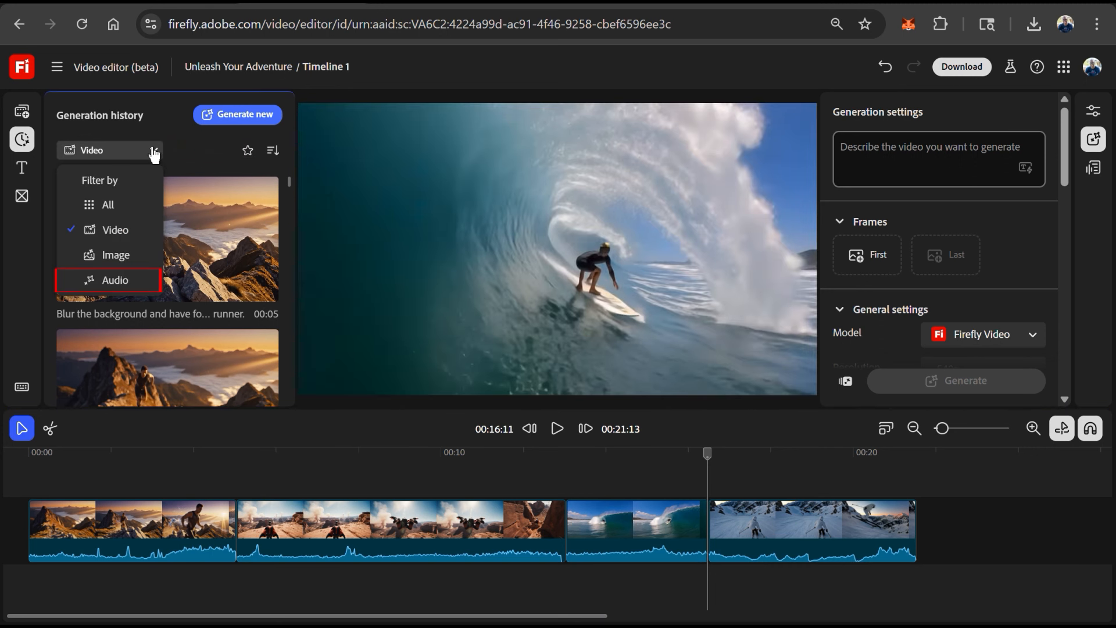
pyautogui.click(132, 280)
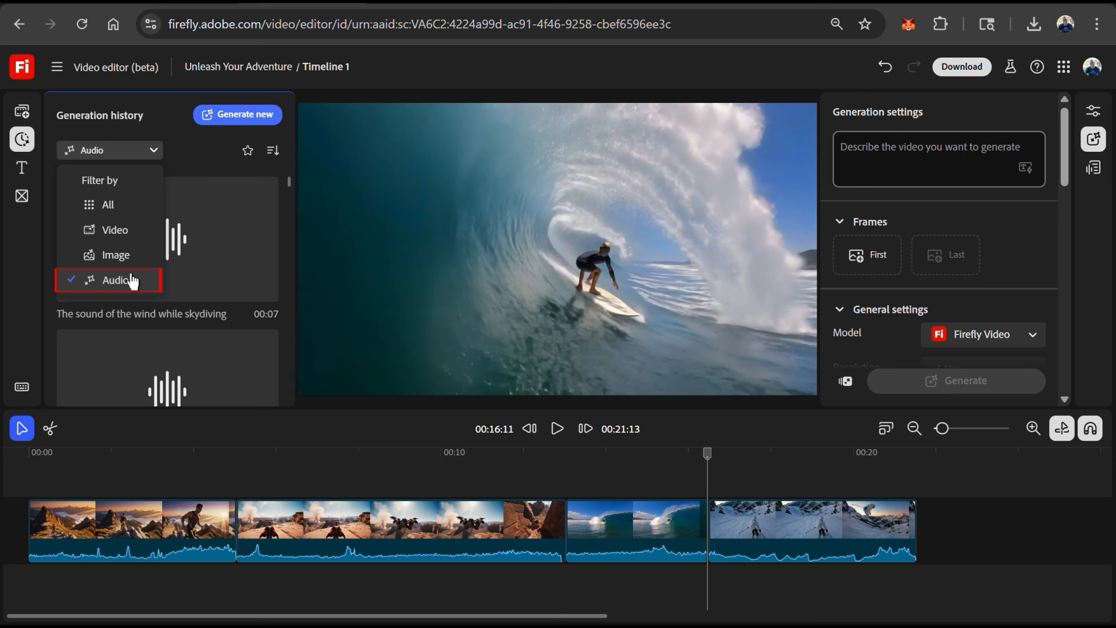
pyautogui.scroll(-1, 131, 261)
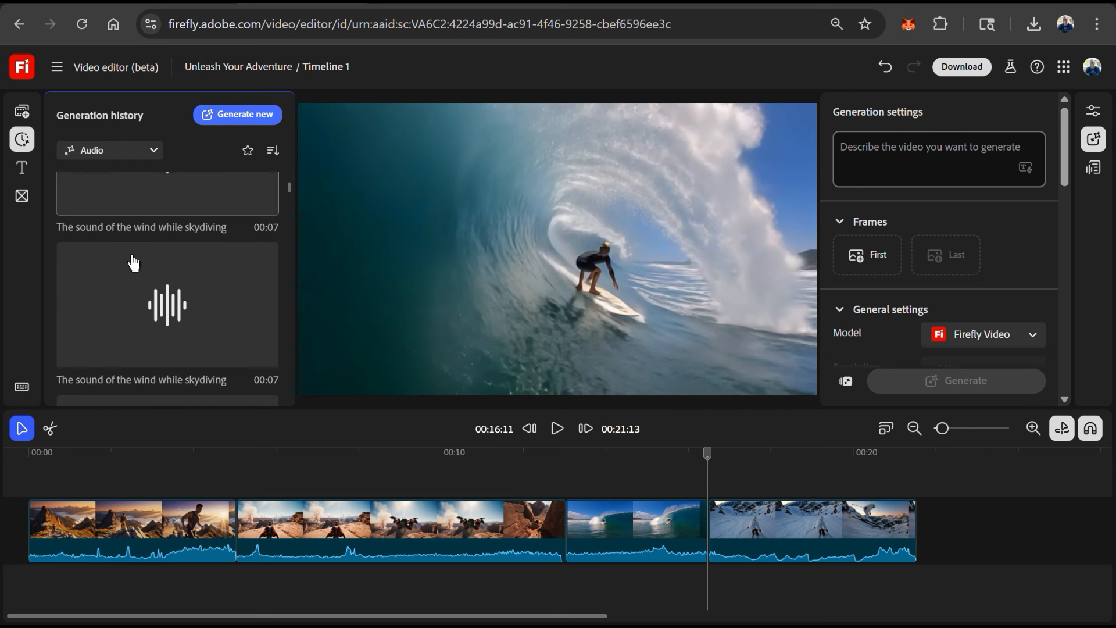
pyautogui.scroll(-3, 131, 258)
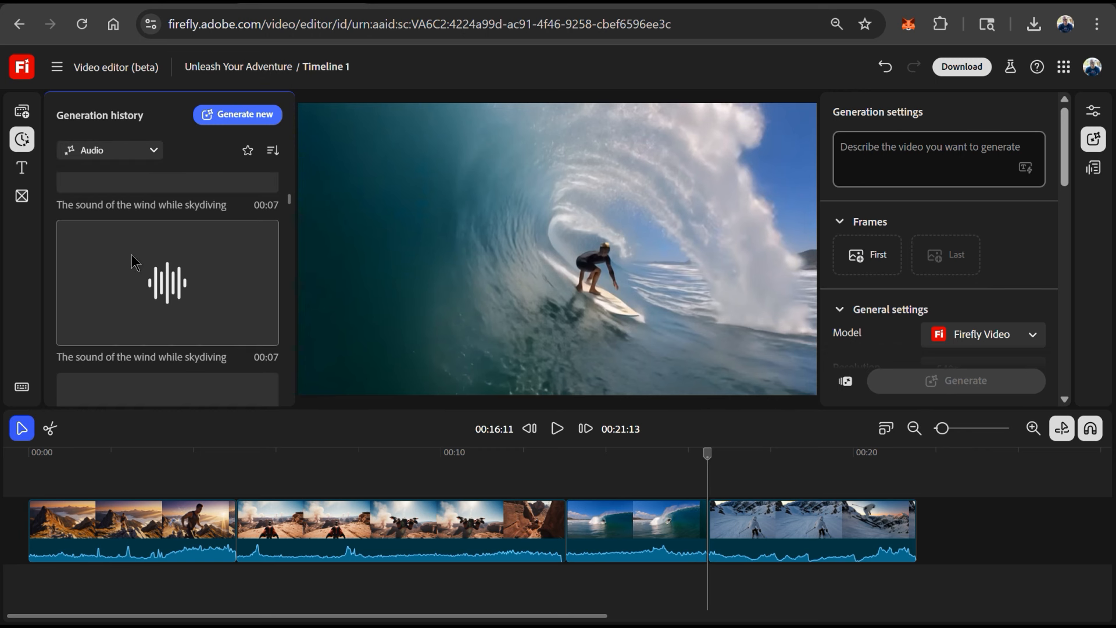
pyautogui.scroll(-2, 131, 256)
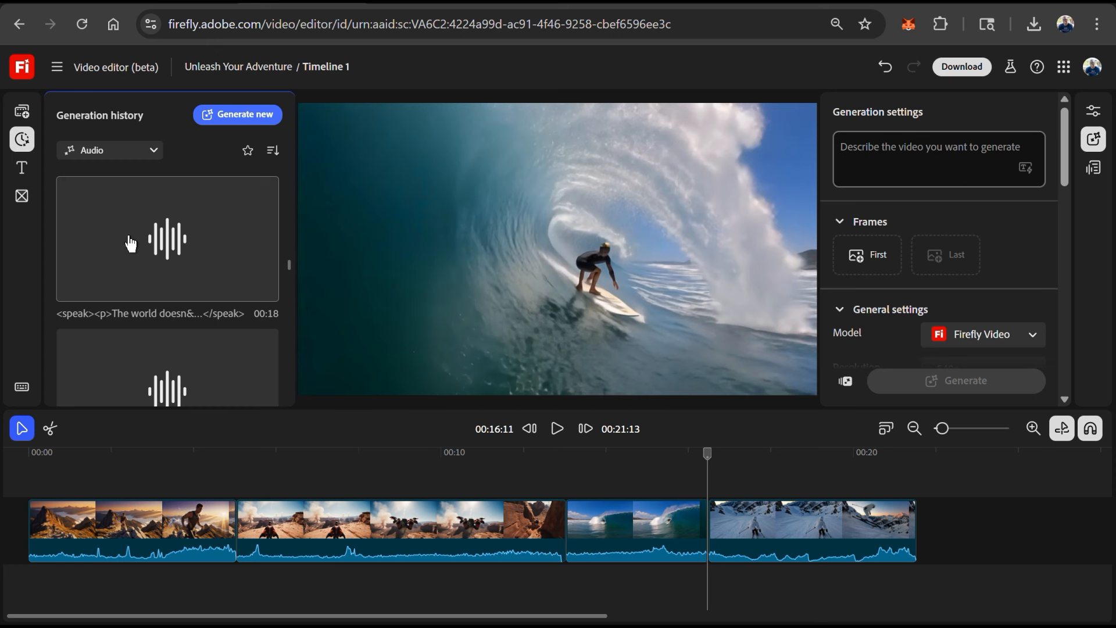
pyautogui.moveTo(173, 244); pyautogui.dragTo(276, 542)
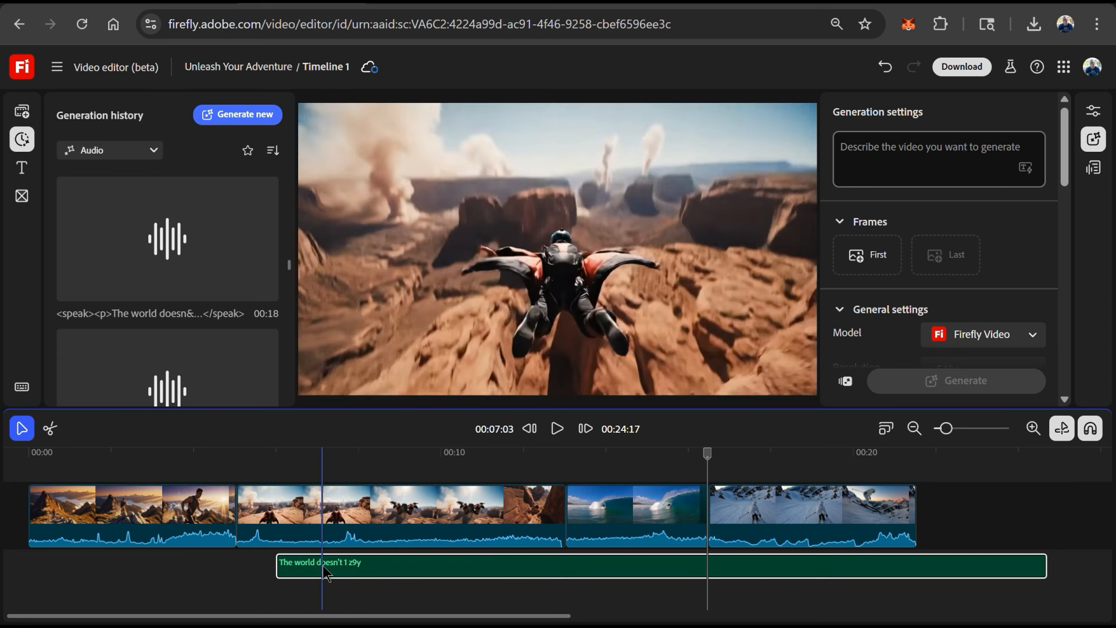
pyautogui.moveTo(337, 569); pyautogui.dragTo(93, 568)
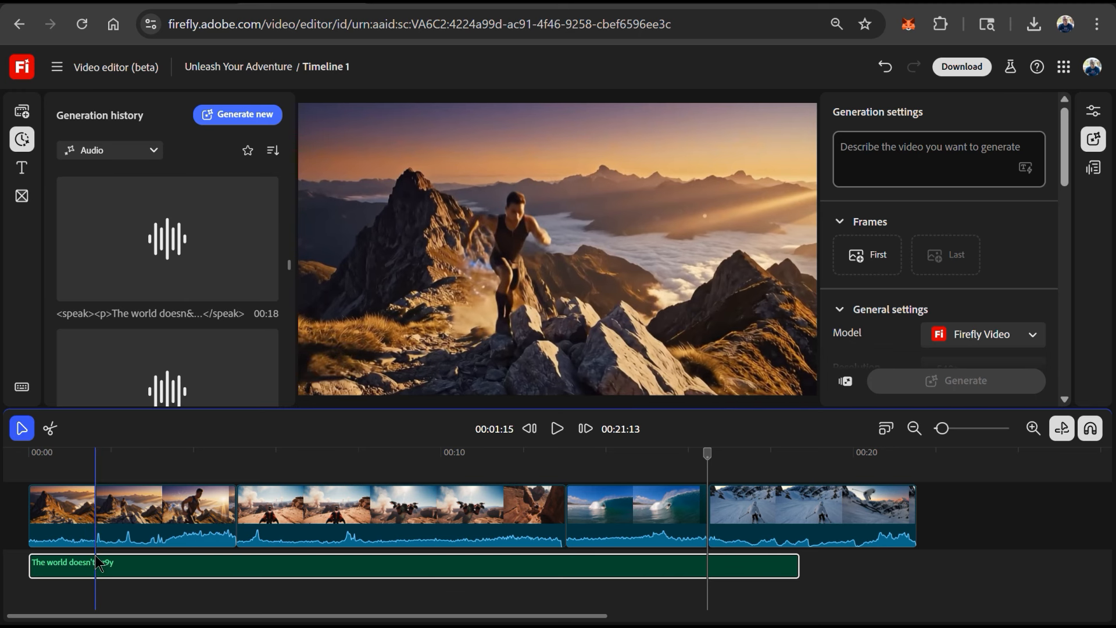
# - Trim the runner, wingsuit, surfing and skiing clips to tighten the video sequence
pyautogui.moveTo(234, 527); pyautogui.dragTo(212, 527)
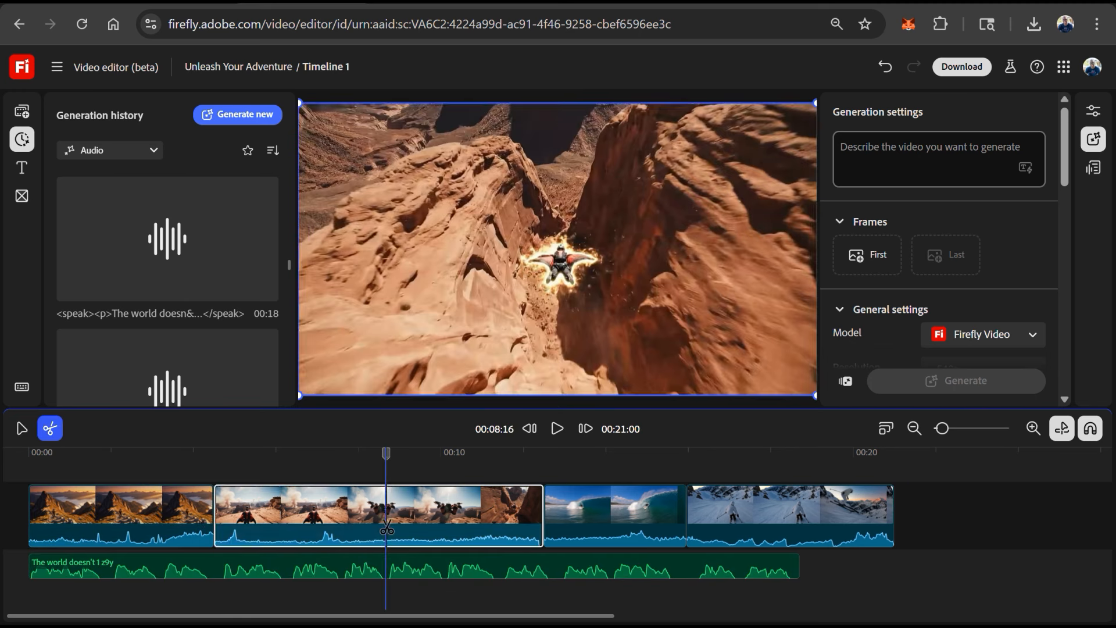
pyautogui.click(386, 522)
pyautogui.press('Delete')
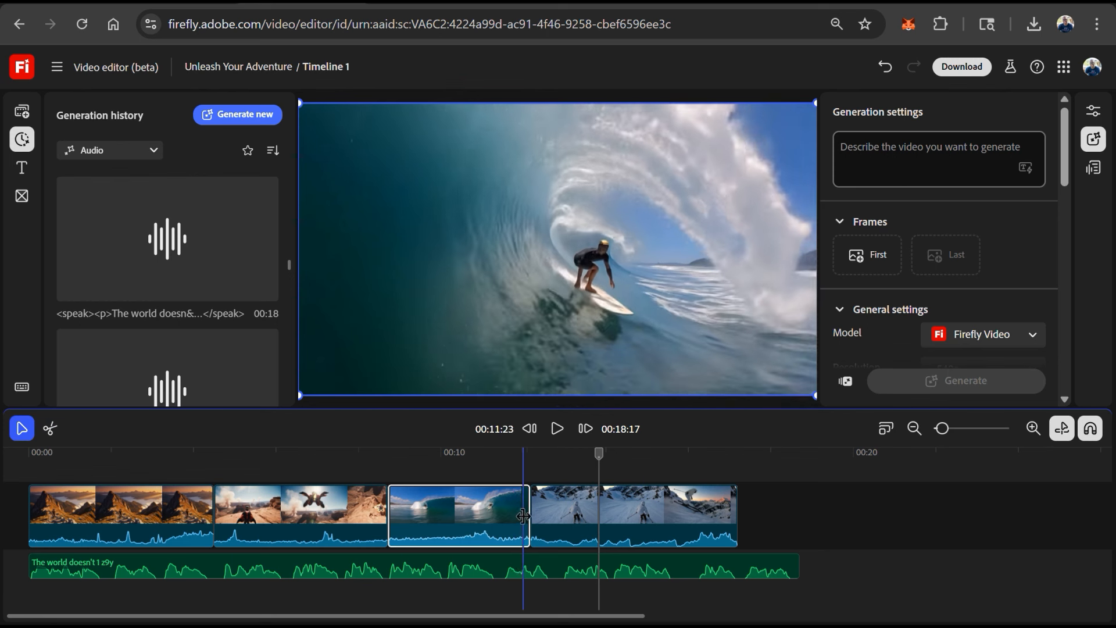
pyautogui.moveTo(523, 517); pyautogui.dragTo(502, 517)
pyautogui.moveTo(710, 524); pyautogui.dragTo(695, 525)
pyautogui.moveTo(504, 513); pyautogui.dragTo(533, 514)
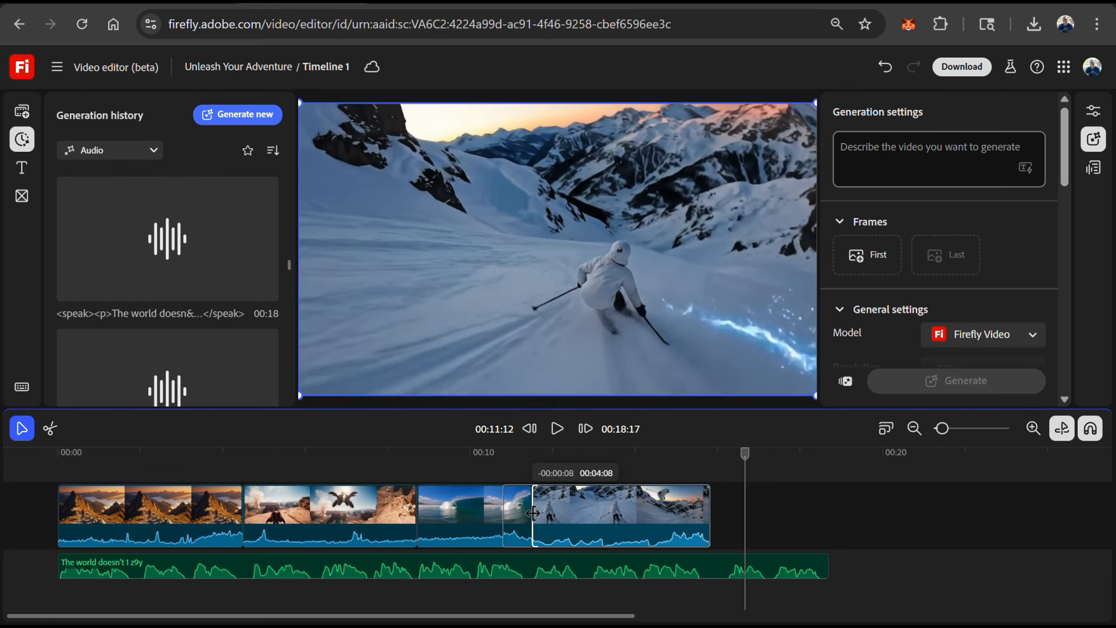
# - Deselect the clips and play back the edited timeline
pyautogui.click(806, 486)
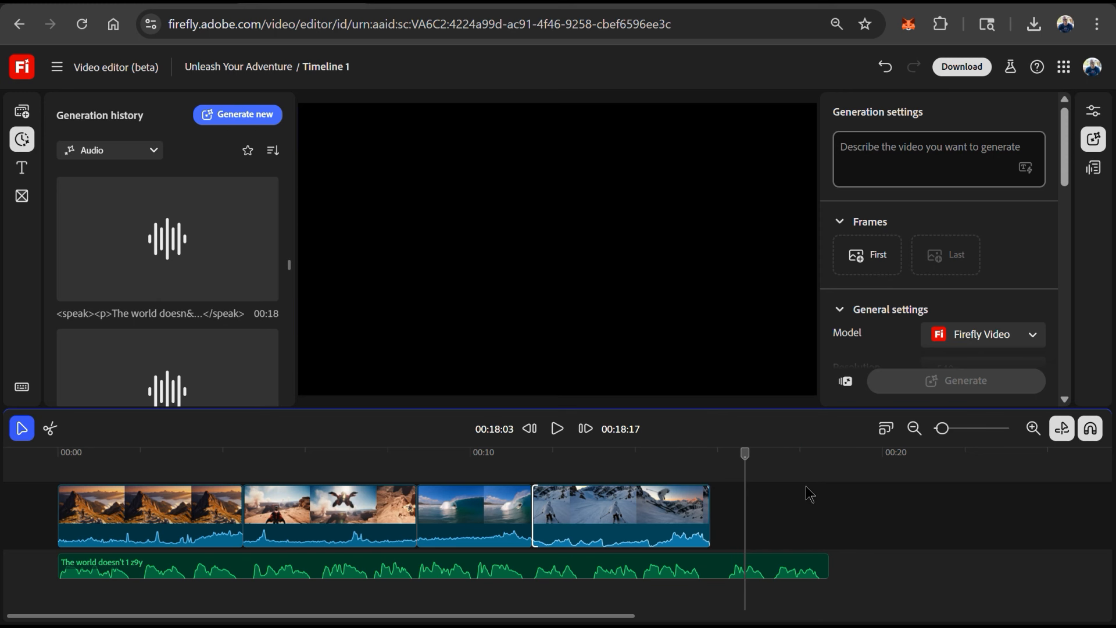
pyautogui.click(529, 428)
pyautogui.click(557, 428)
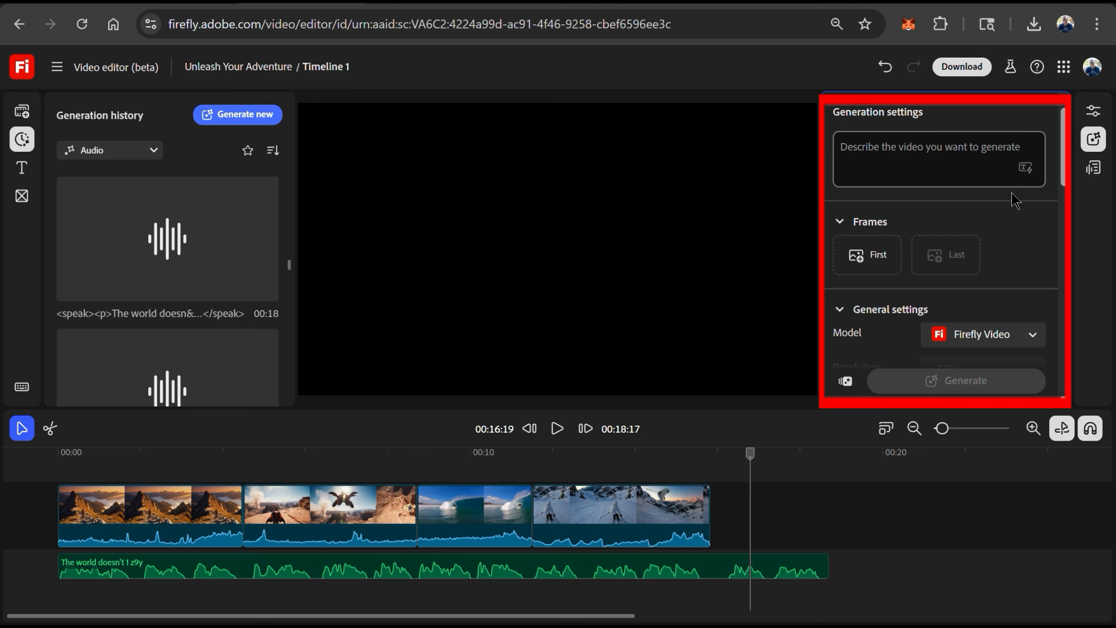
# - Scroll through the video generation settings to review the model, resolution, camera and motion options
pyautogui.scroll(-2, 1020, 265)
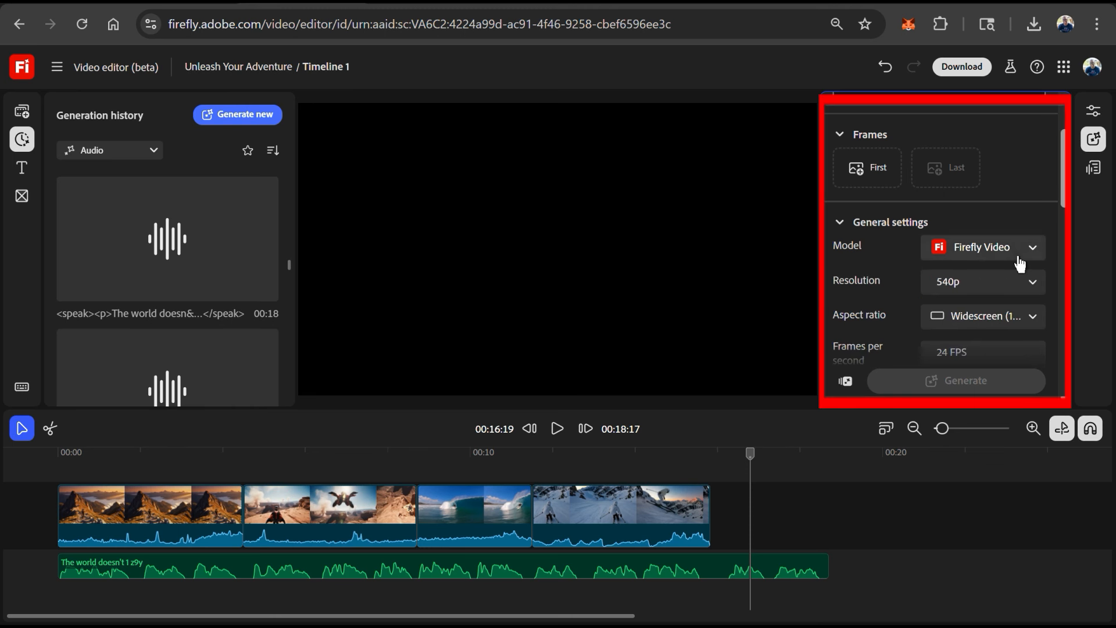
pyautogui.scroll(-2, 1020, 264)
pyautogui.scroll(-3, 1021, 265)
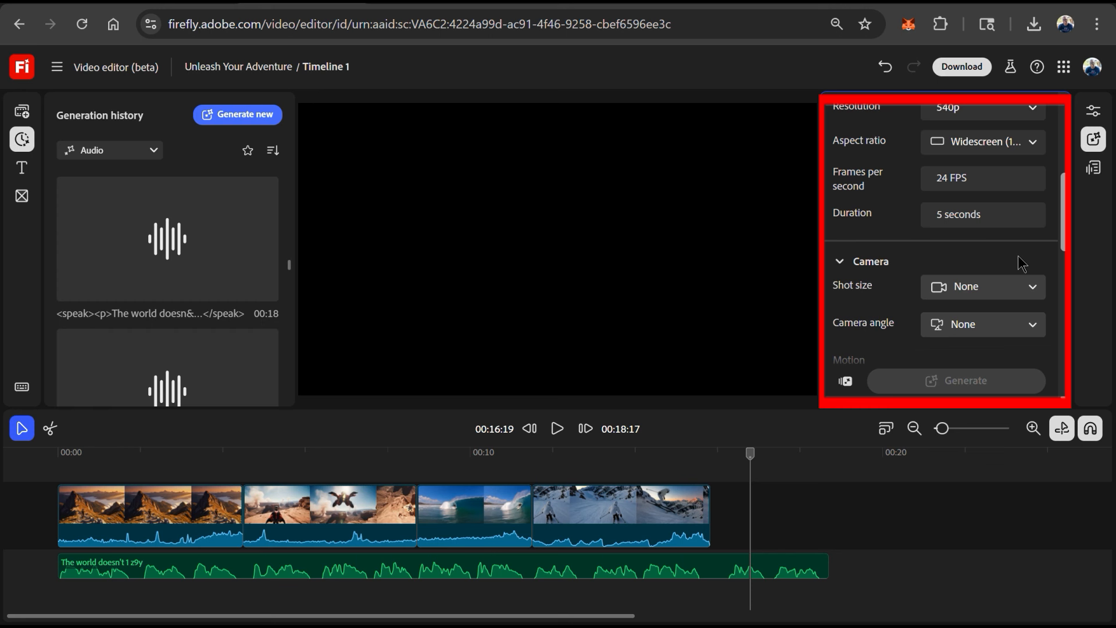
pyautogui.scroll(-3, 1019, 257)
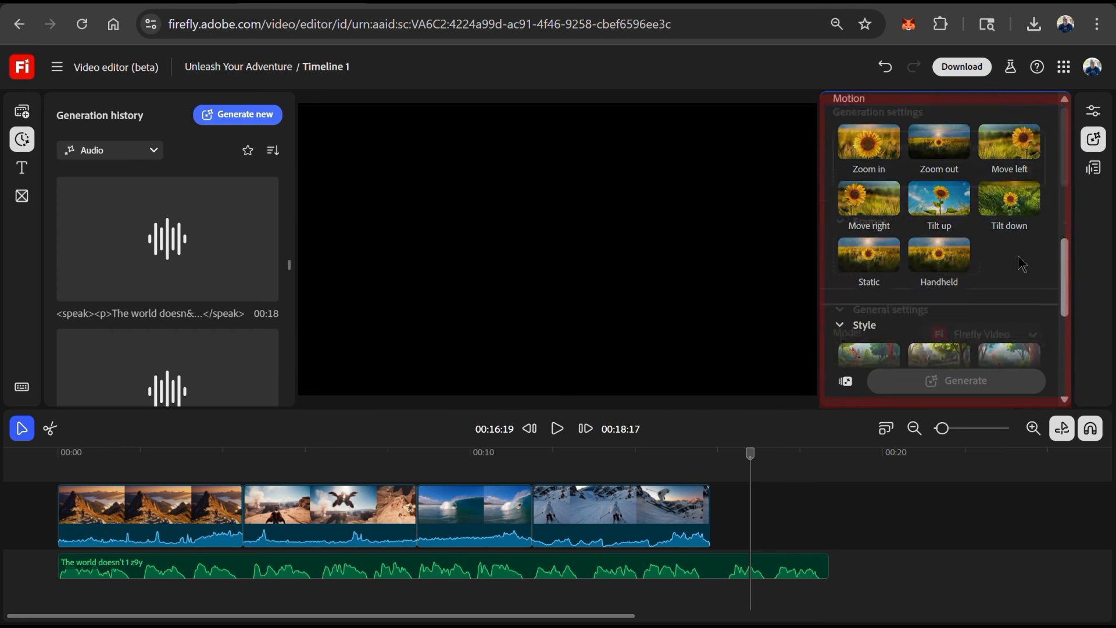
pyautogui.scroll(9, 844, 339)
# - Enter a video prompt describing a fit athletic woman in mountaineering gear standing triumphantly on a snow-capped summit at sunrise
pyautogui.click(911, 146)
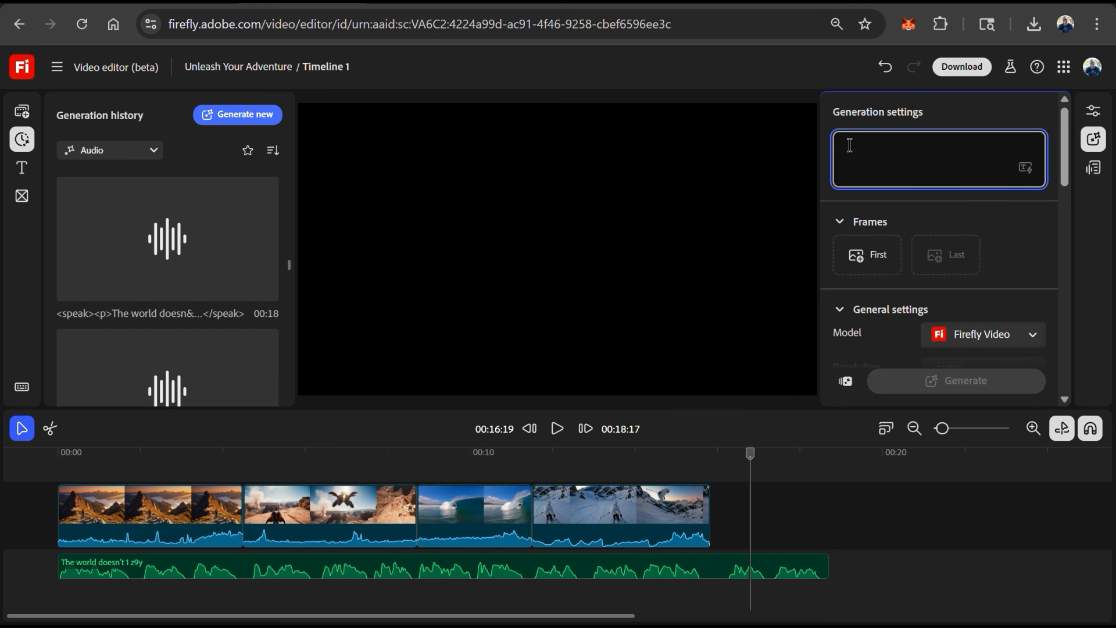
pyautogui.write('A')
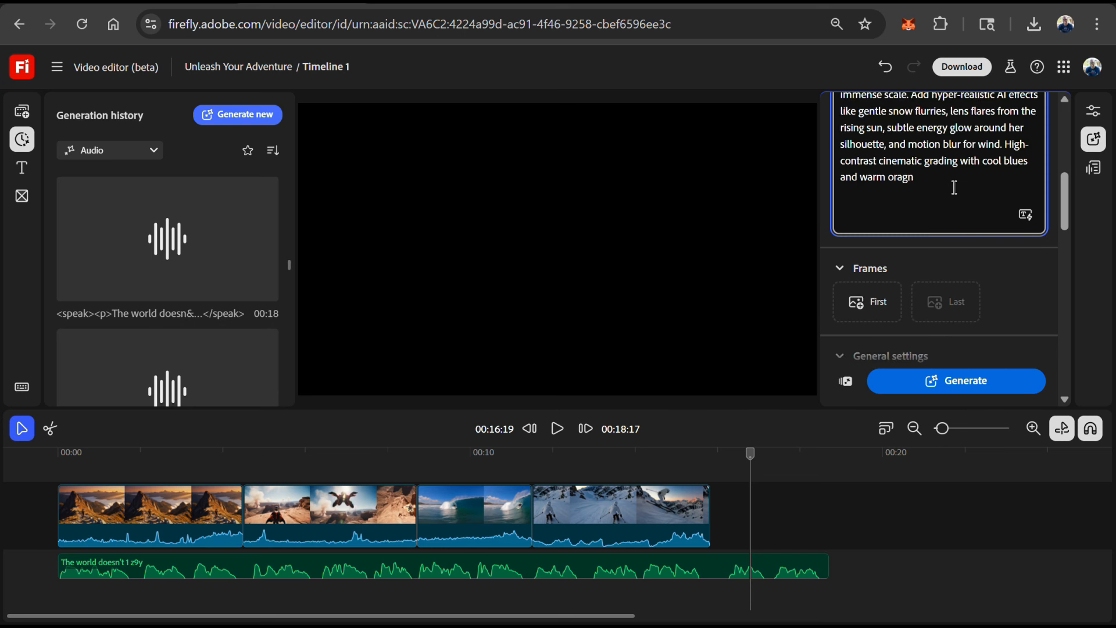
pyautogui.write('ranges.')
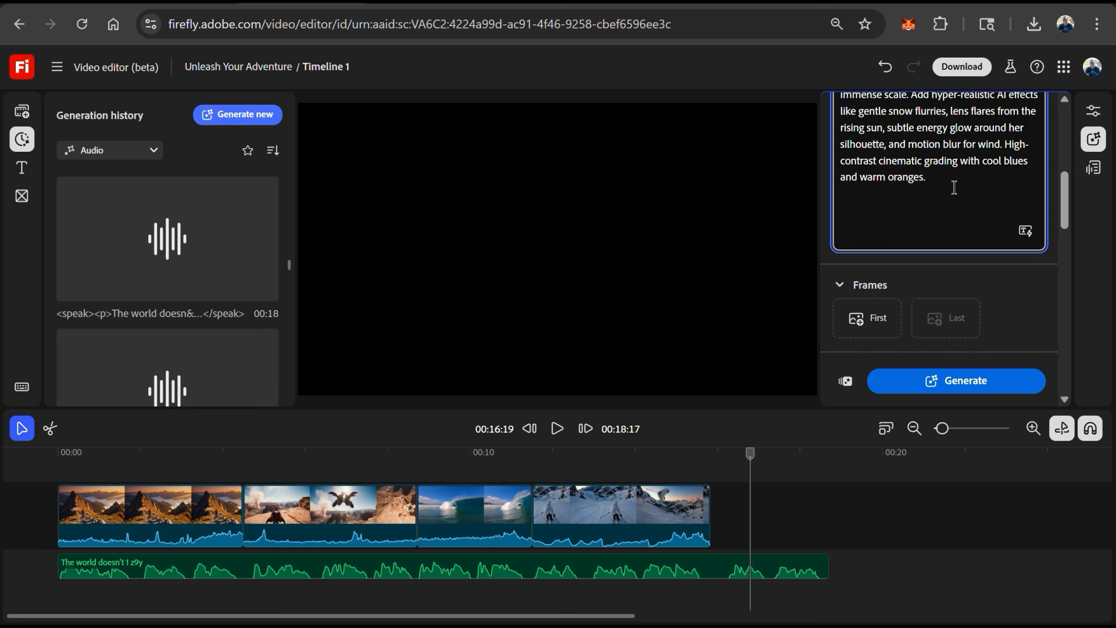
pyautogui.scroll(5, 954, 187)
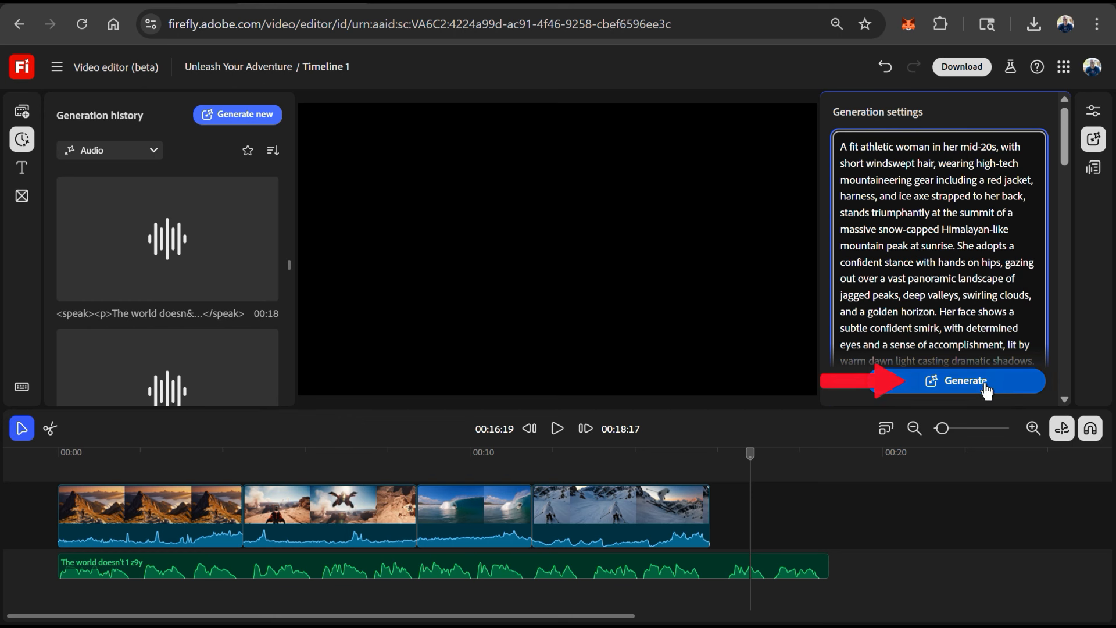
# - Generate the summit video, append it to the end of the video track and trim its end
pyautogui.click(966, 390)
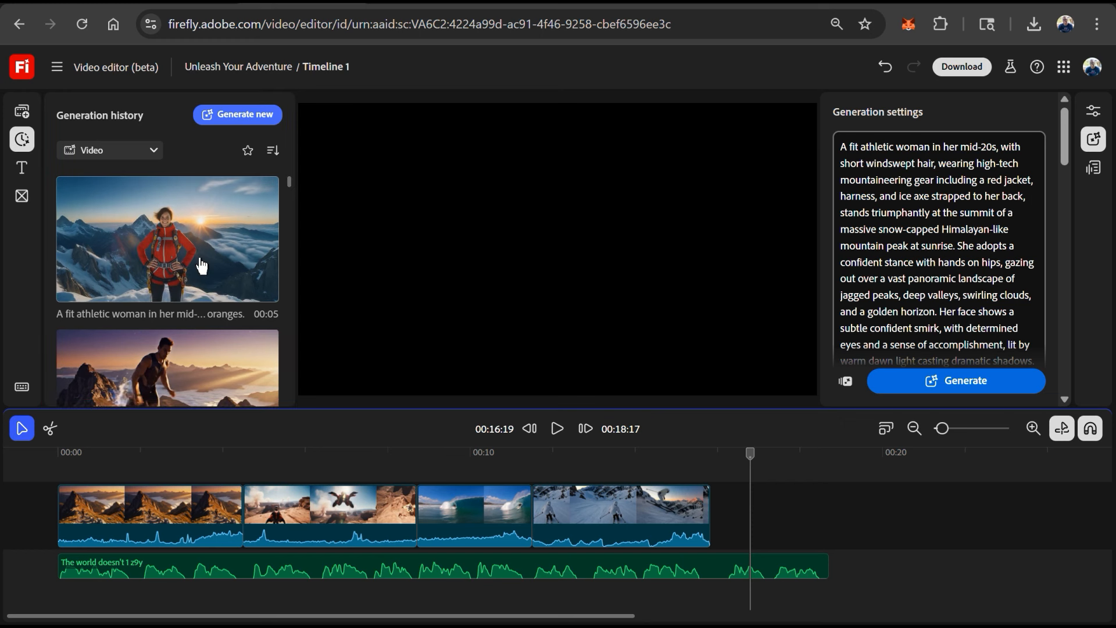
pyautogui.moveTo(211, 256); pyautogui.dragTo(783, 510)
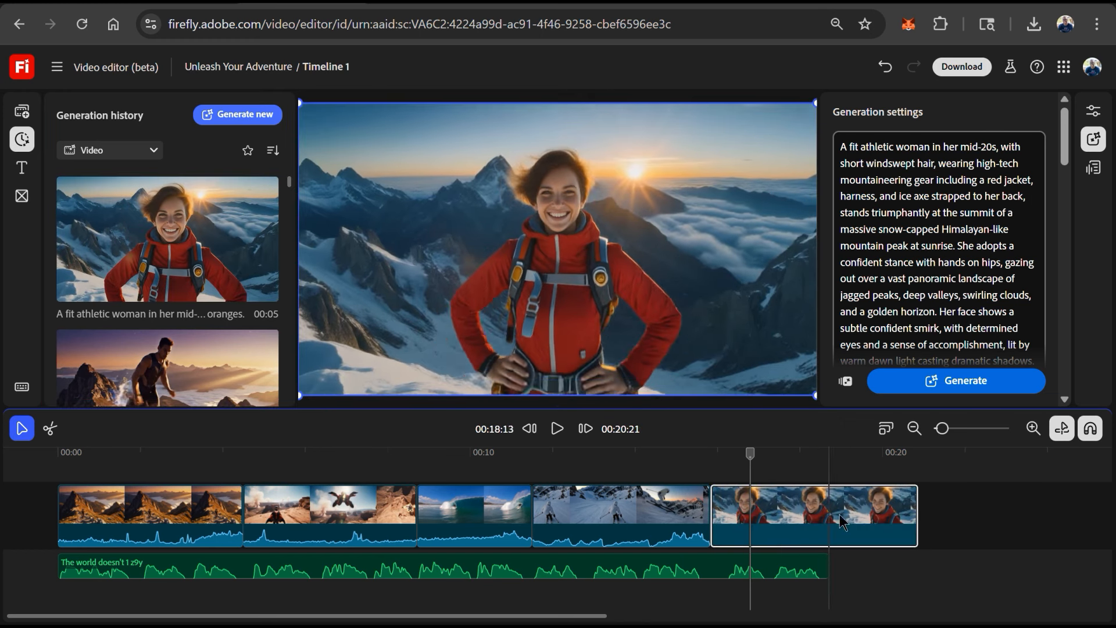
pyautogui.moveTo(912, 523); pyautogui.dragTo(824, 519)
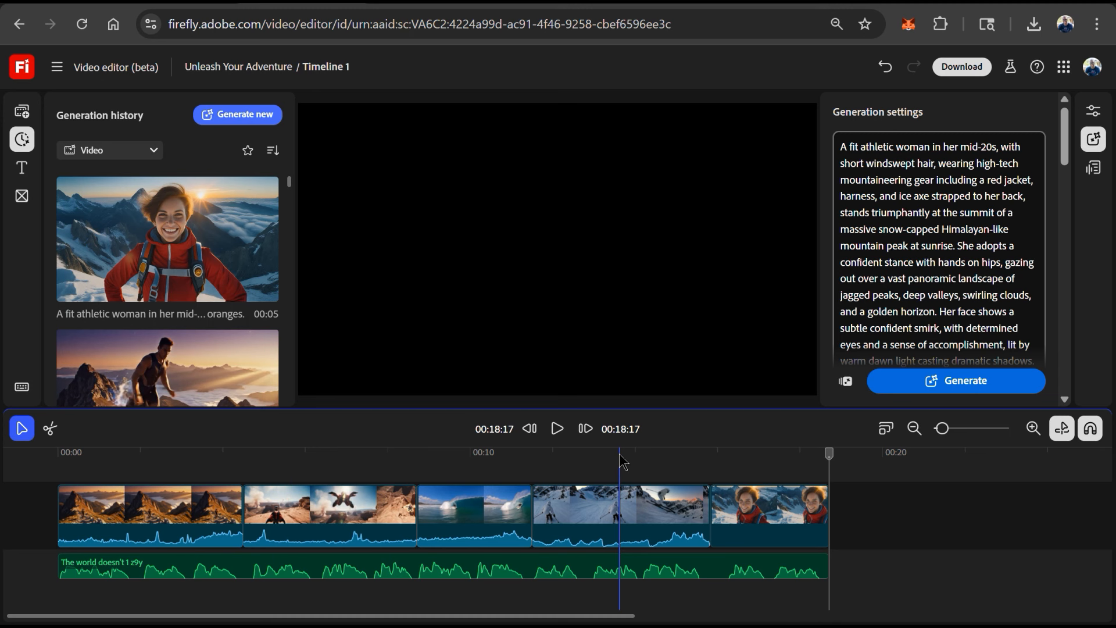
# - Generate a new video from the current frame with the prompt 'Mountain climber turns around, and starts walking down the mountain.'
pyautogui.click(1087, 147)
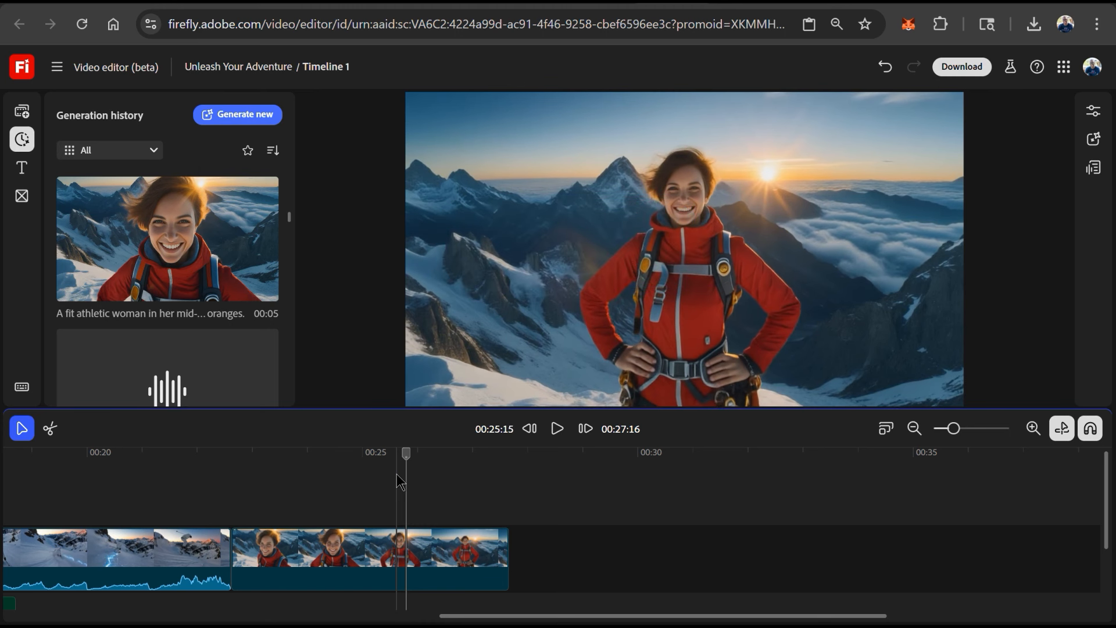
pyautogui.click(398, 479)
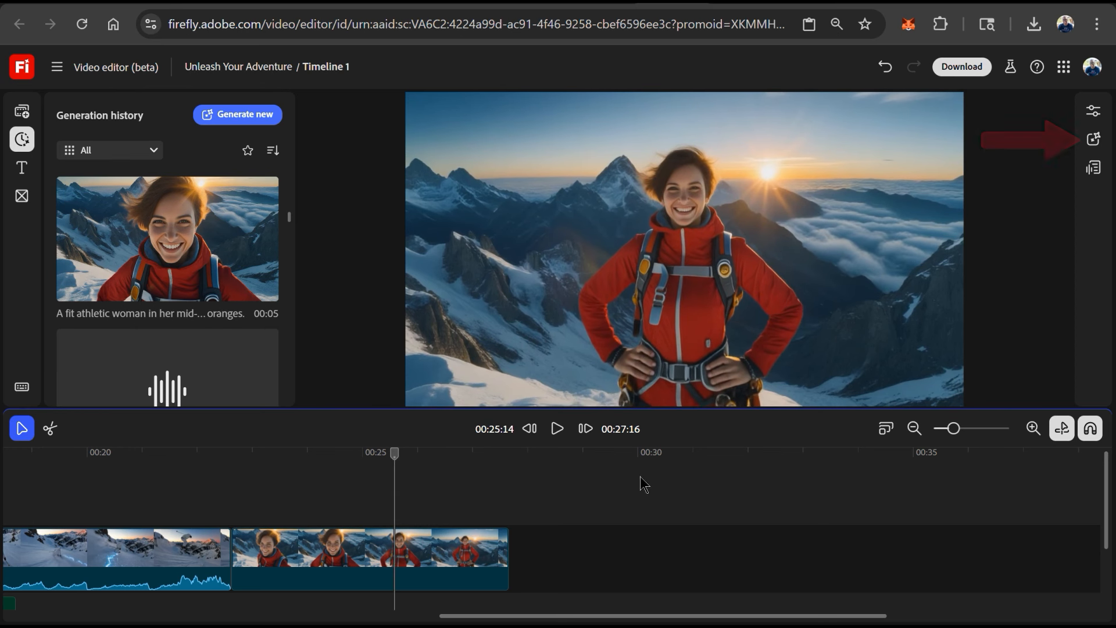
pyautogui.click(1095, 147)
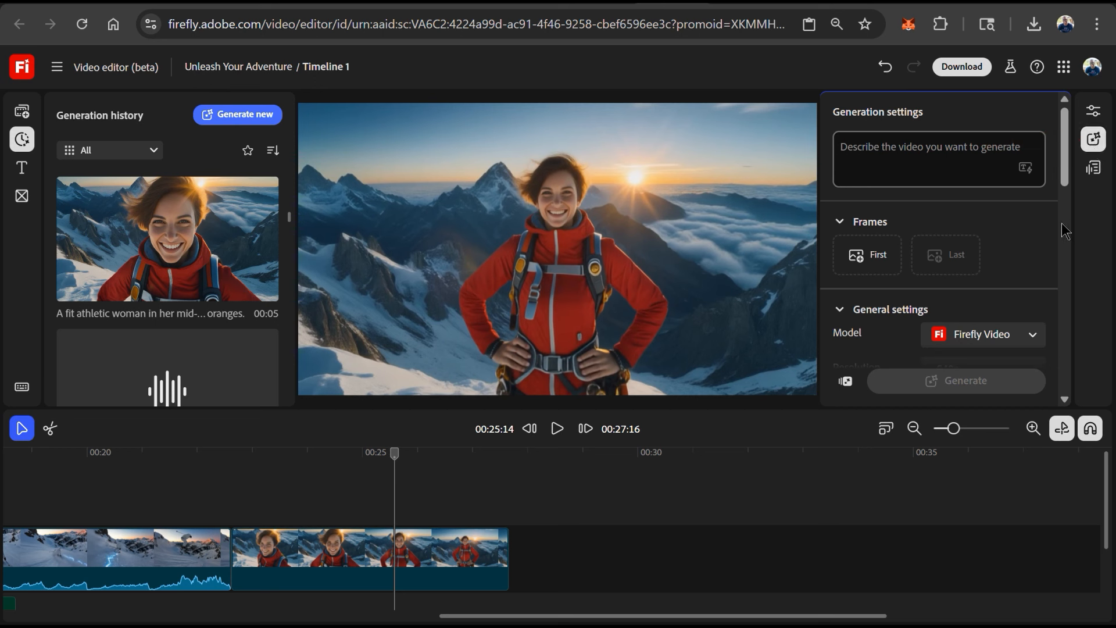
pyautogui.click(953, 144)
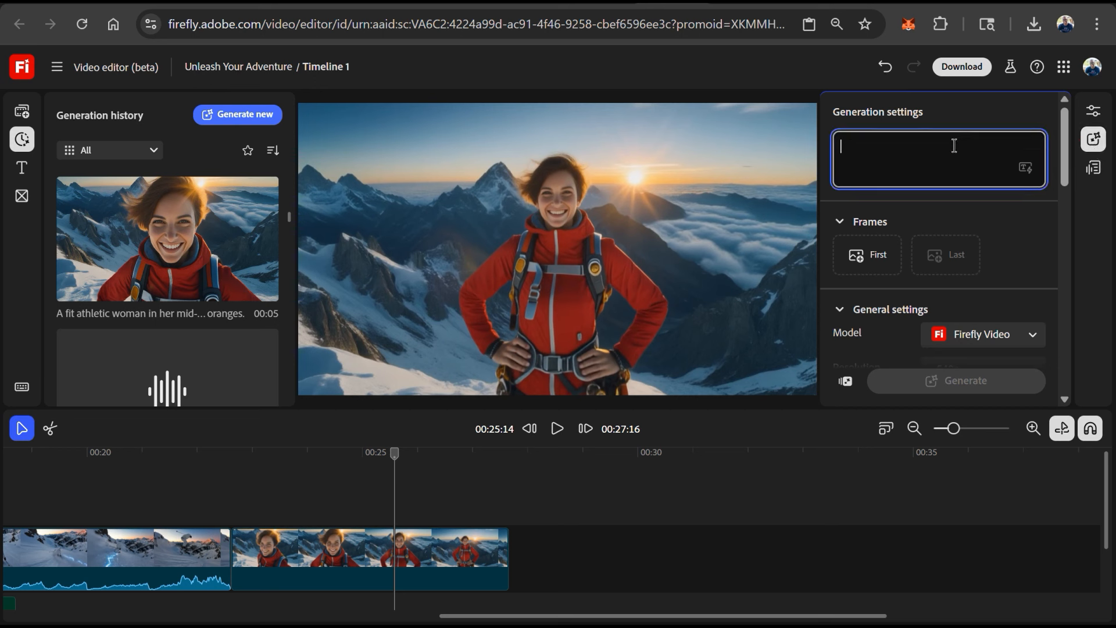
pyautogui.write('Mountain climber turns around, and starts walking down the mountain.')
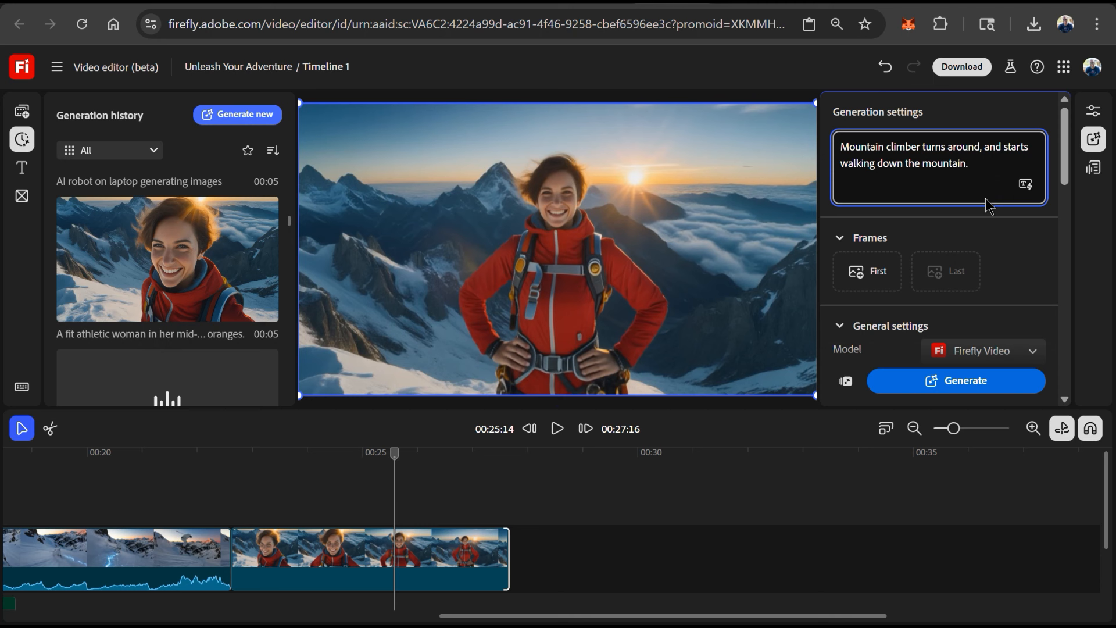
pyautogui.click(871, 288)
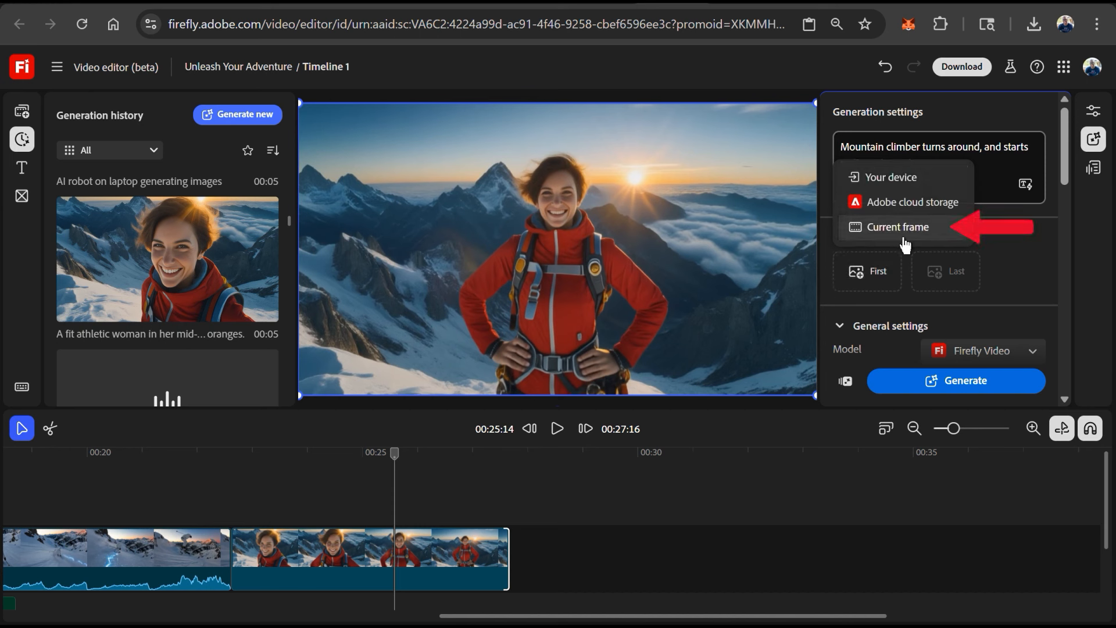
pyautogui.click(900, 239)
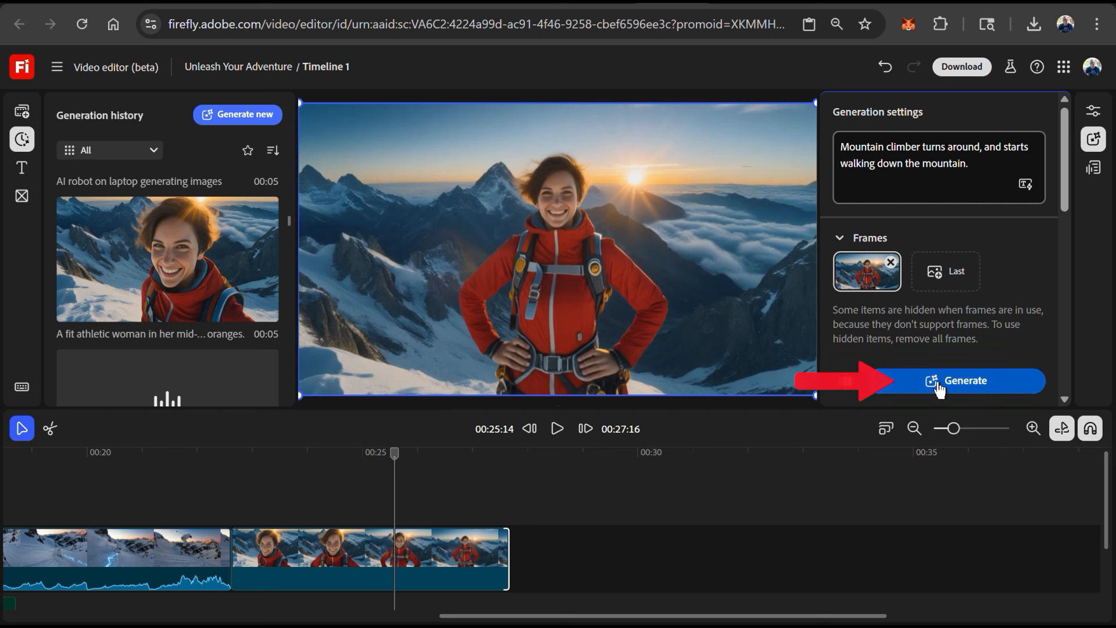
pyautogui.click(939, 383)
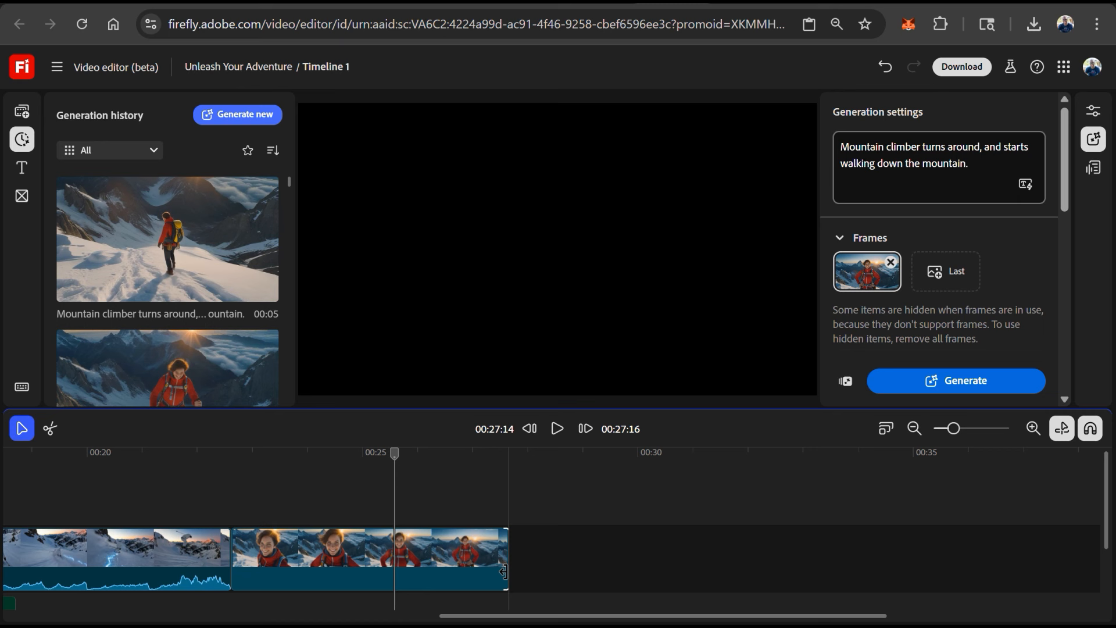
# - Trim the summit clip back to the playhead and place the walking-down clip right after it
pyautogui.moveTo(505, 572); pyautogui.dragTo(393, 571)
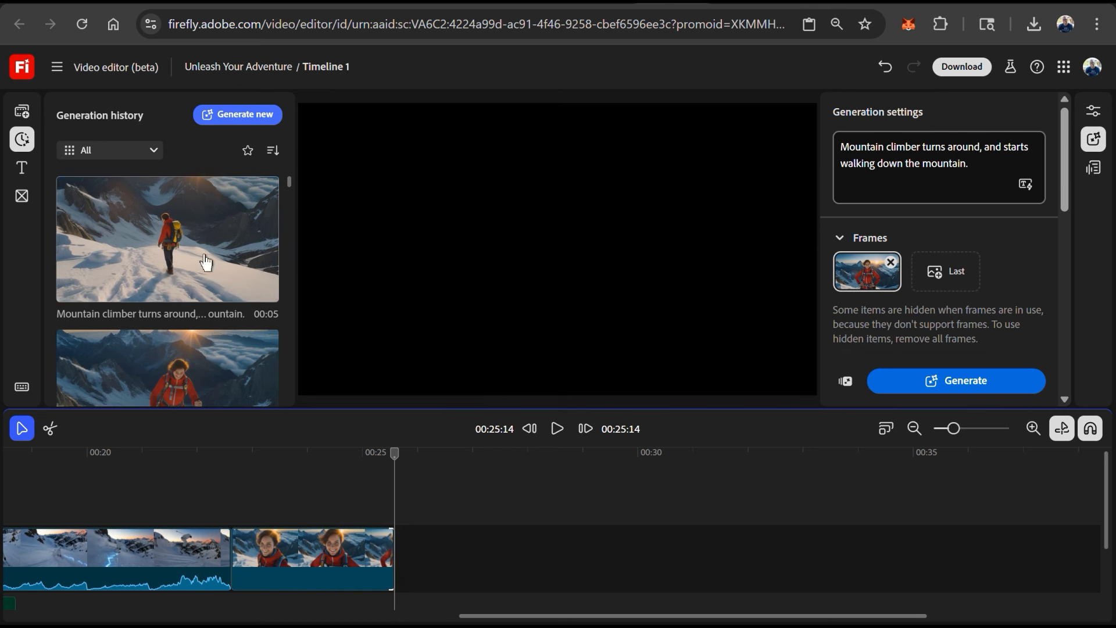
pyautogui.moveTo(198, 251); pyautogui.dragTo(461, 558)
pyautogui.click(233, 458)
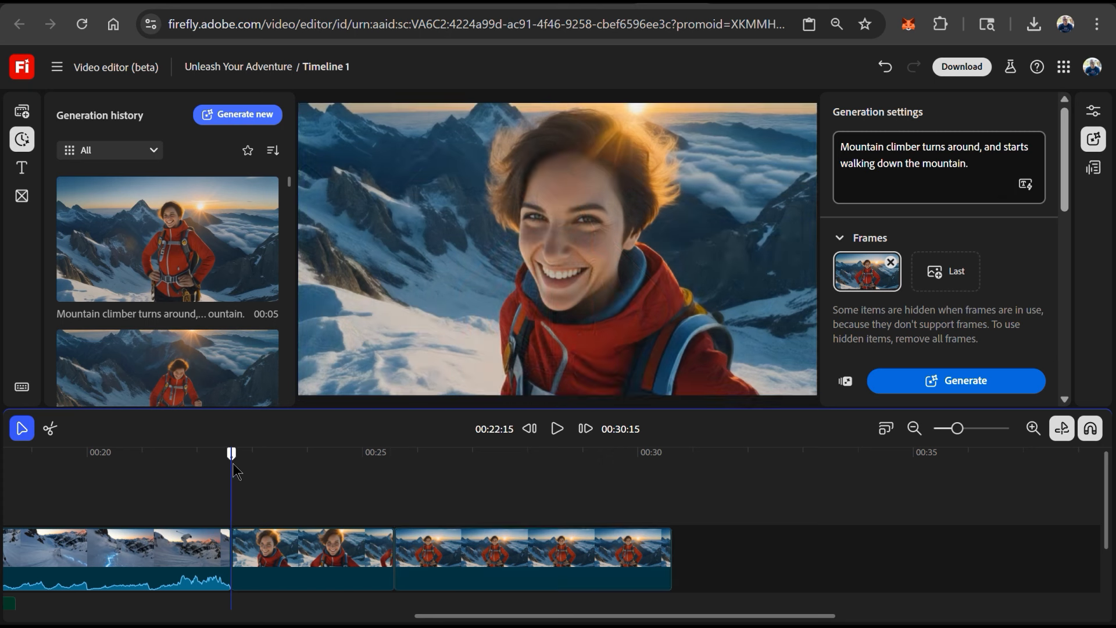
# - Play back the new ending of the timeline
pyautogui.click(555, 431)
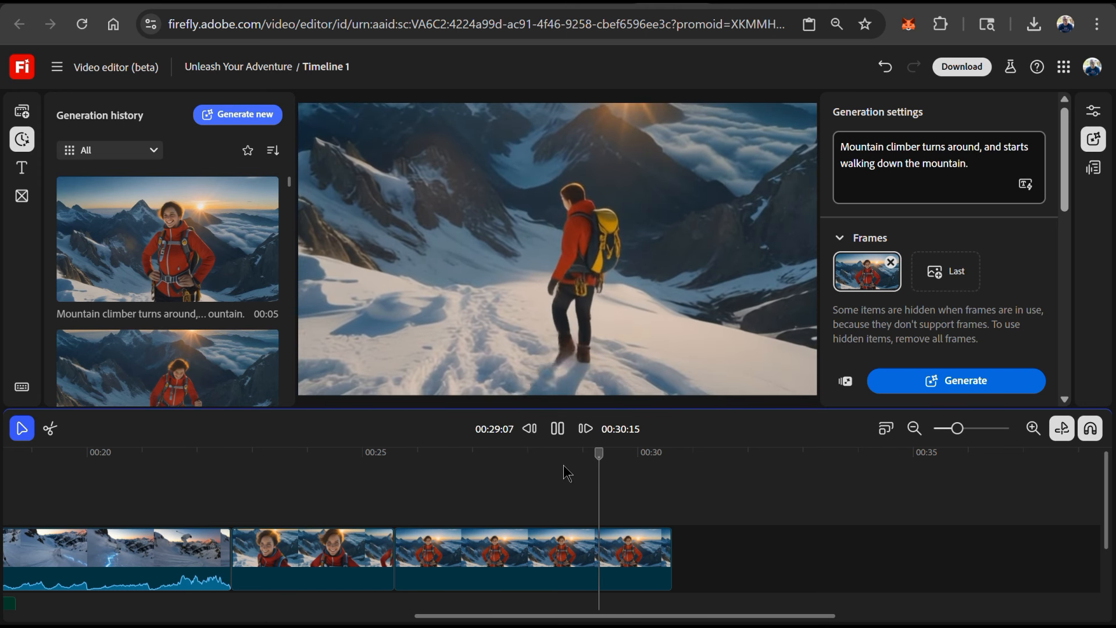
pyautogui.click(387, 486)
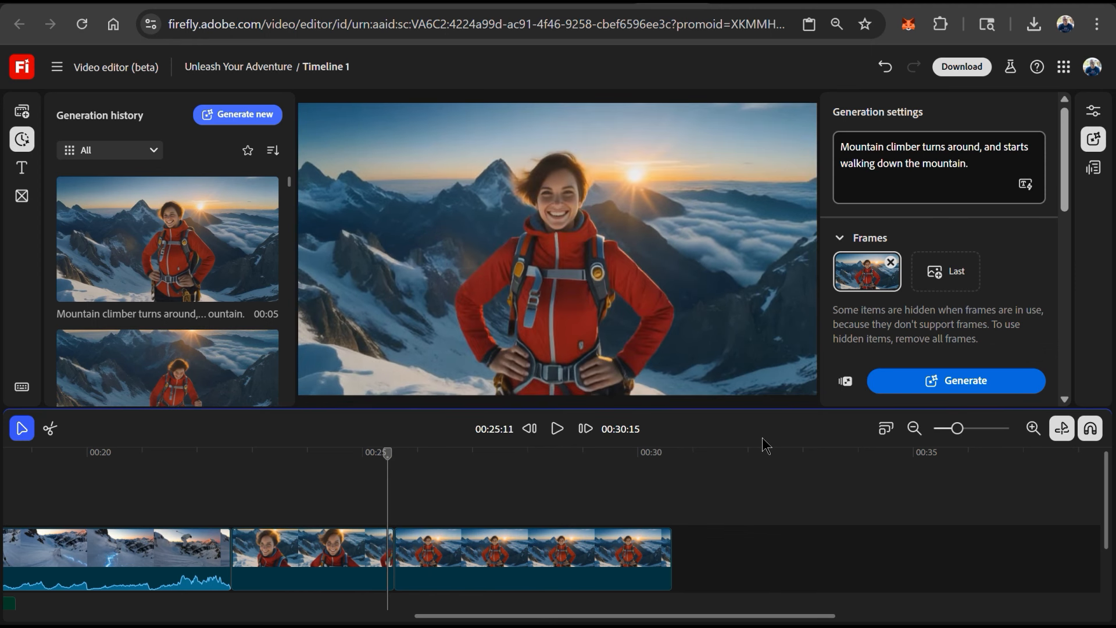
# - Delete the walking-down clip and undo the deletion
pyautogui.click(546, 583)
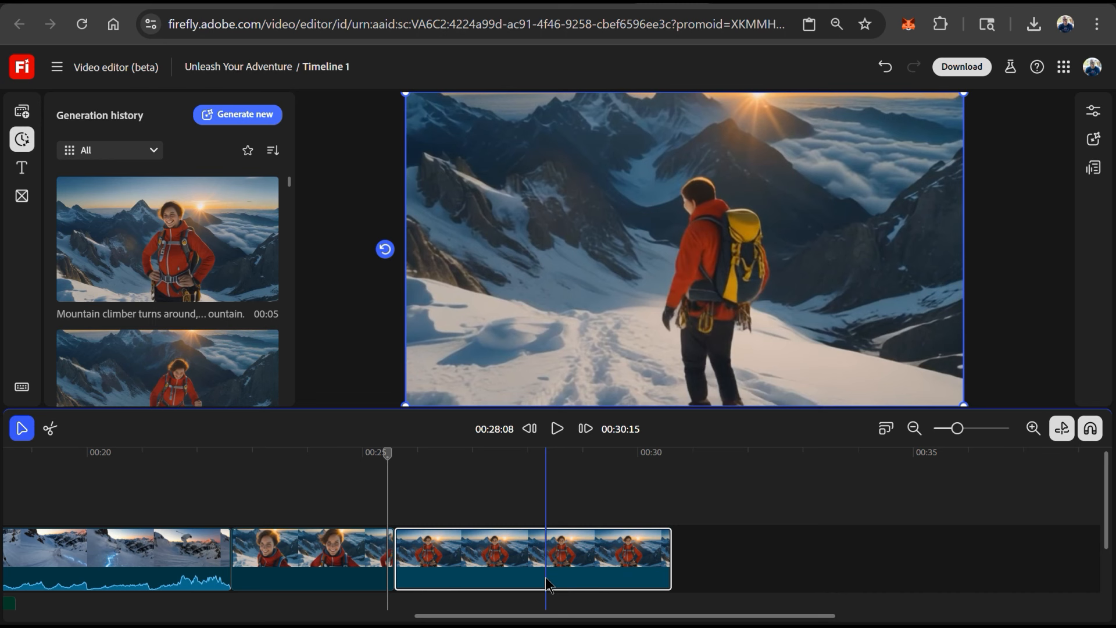
pyautogui.press('Delete')
pyautogui.hotkey('ctrl', 'z')
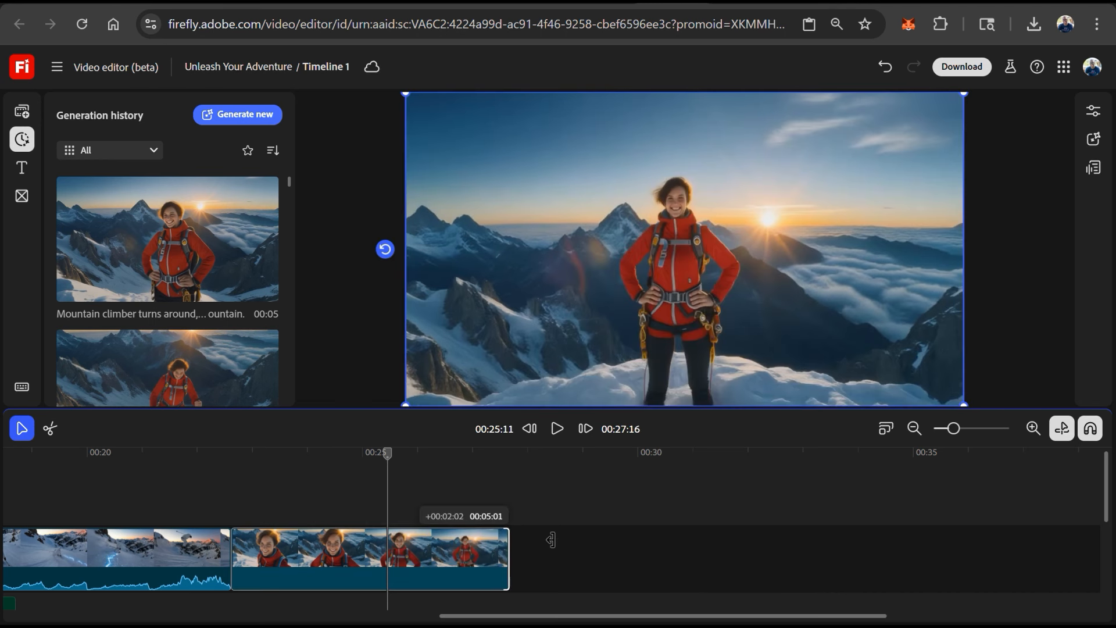
pyautogui.click(618, 512)
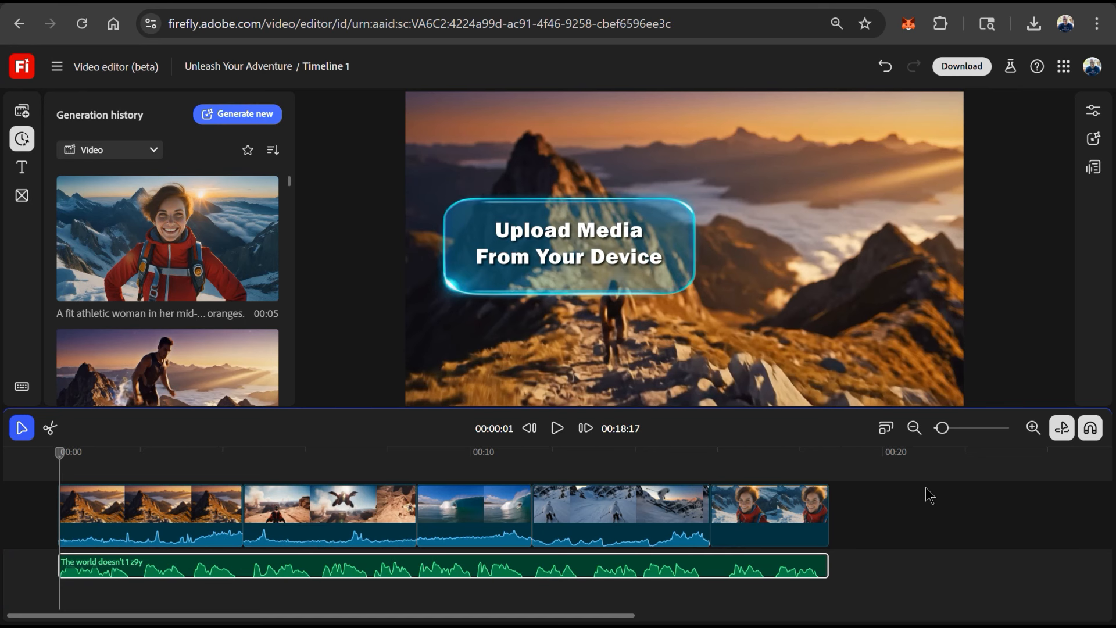
# - Upload a video file from the Downloads folder into the project media
pyautogui.click(22, 110)
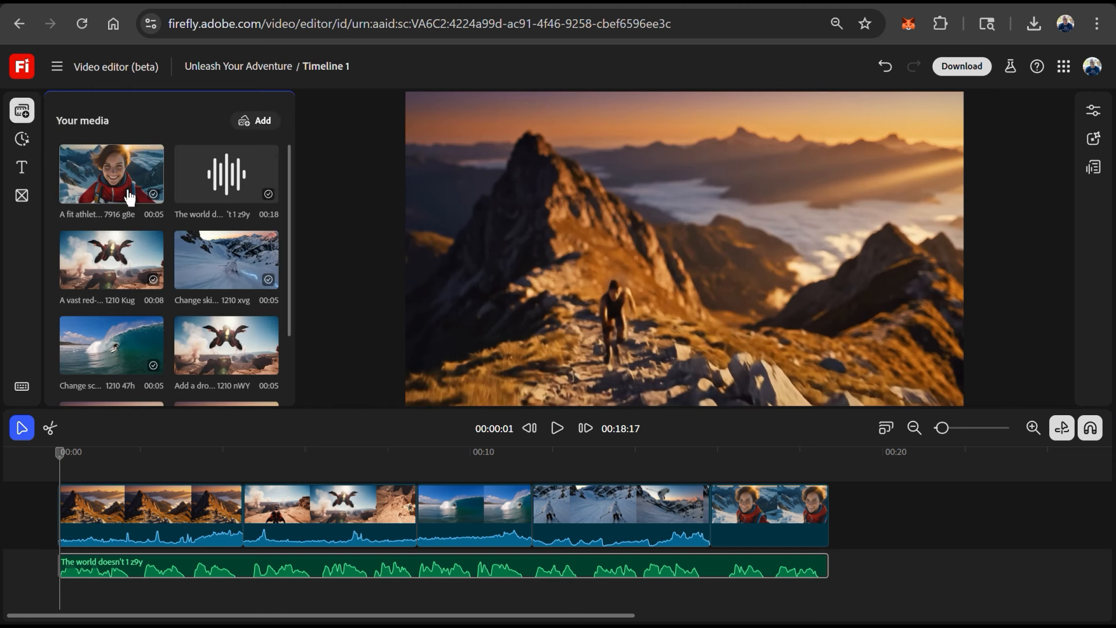
pyautogui.scroll(-2, 129, 198)
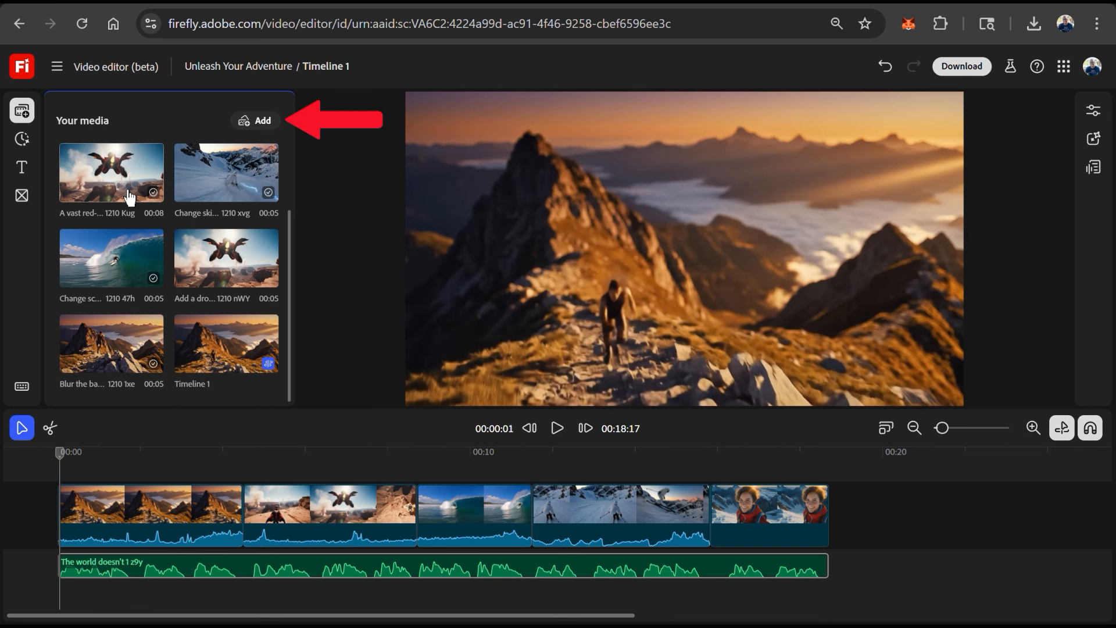
pyautogui.scroll(2, 129, 197)
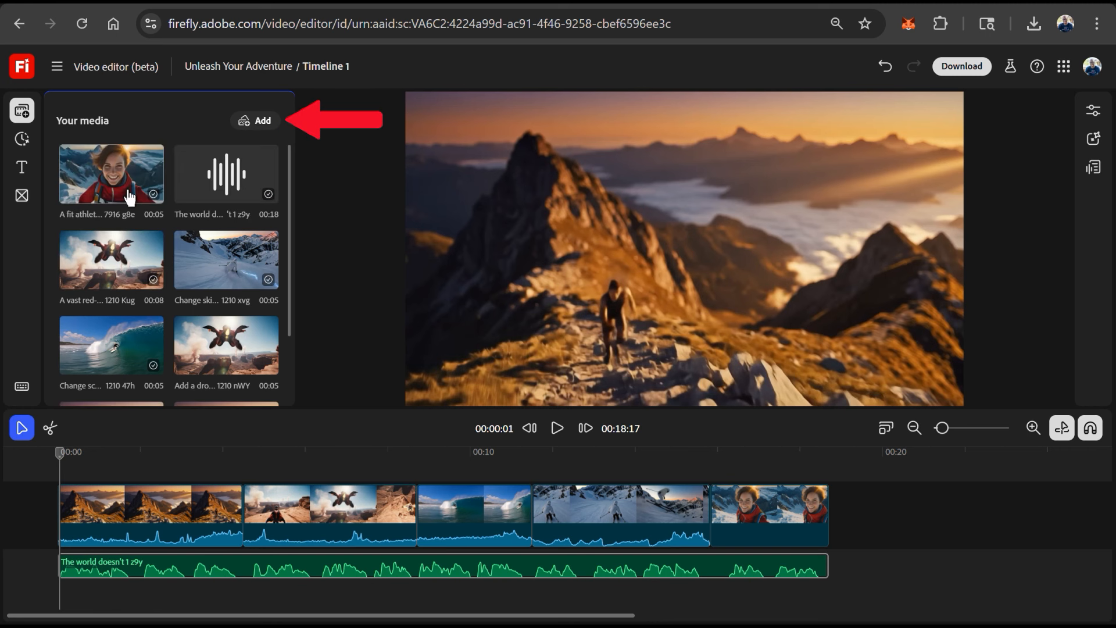
pyautogui.click(261, 134)
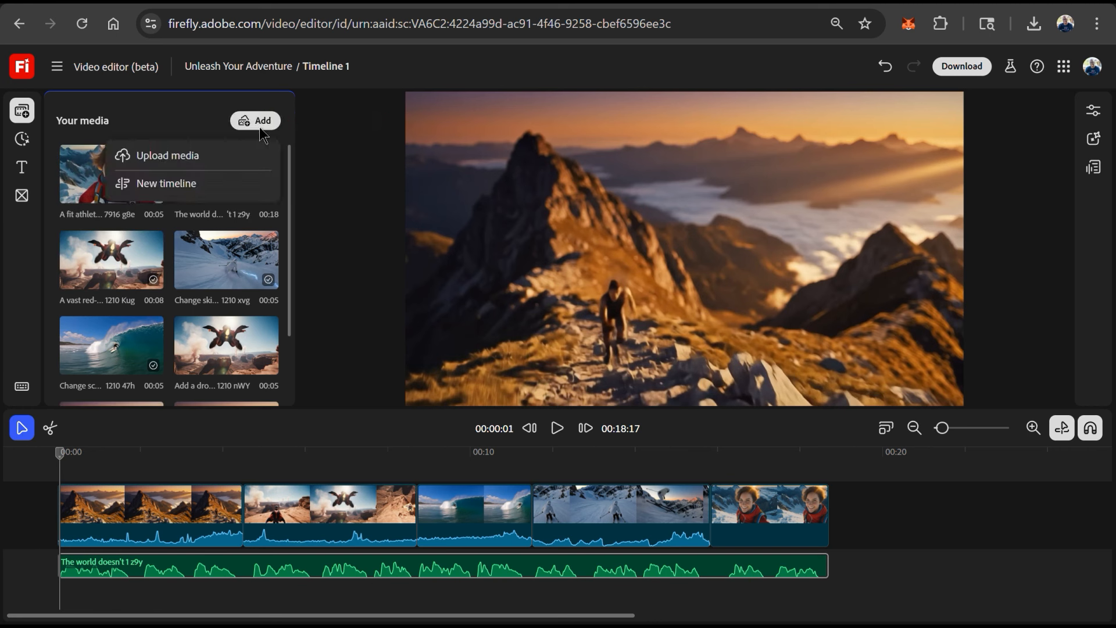
pyautogui.click(194, 156)
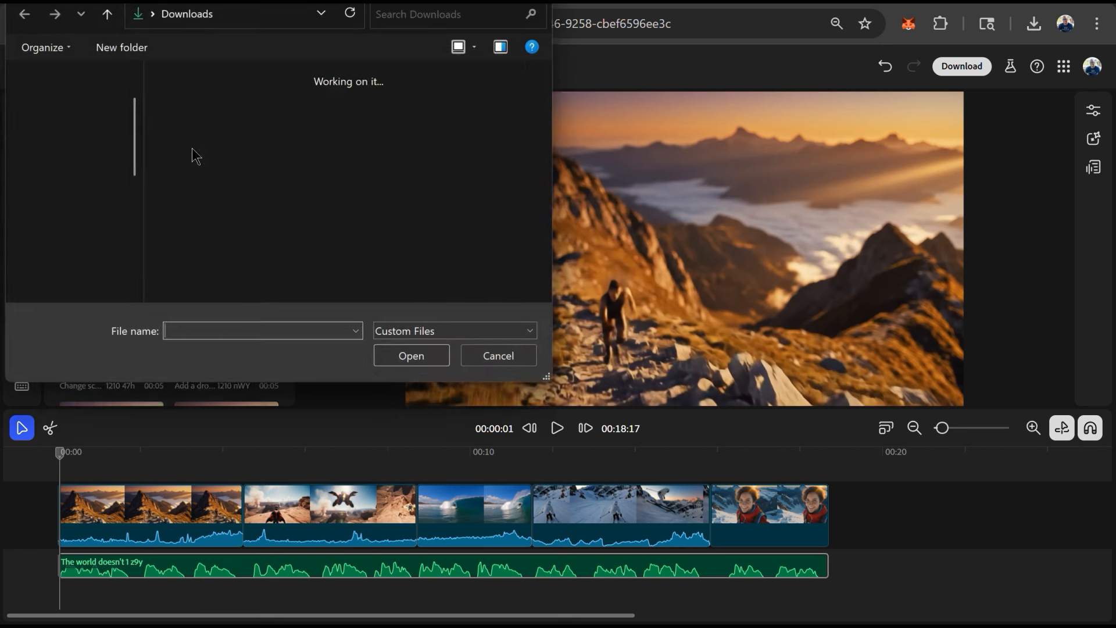
pyautogui.doubleClick(476, 224)
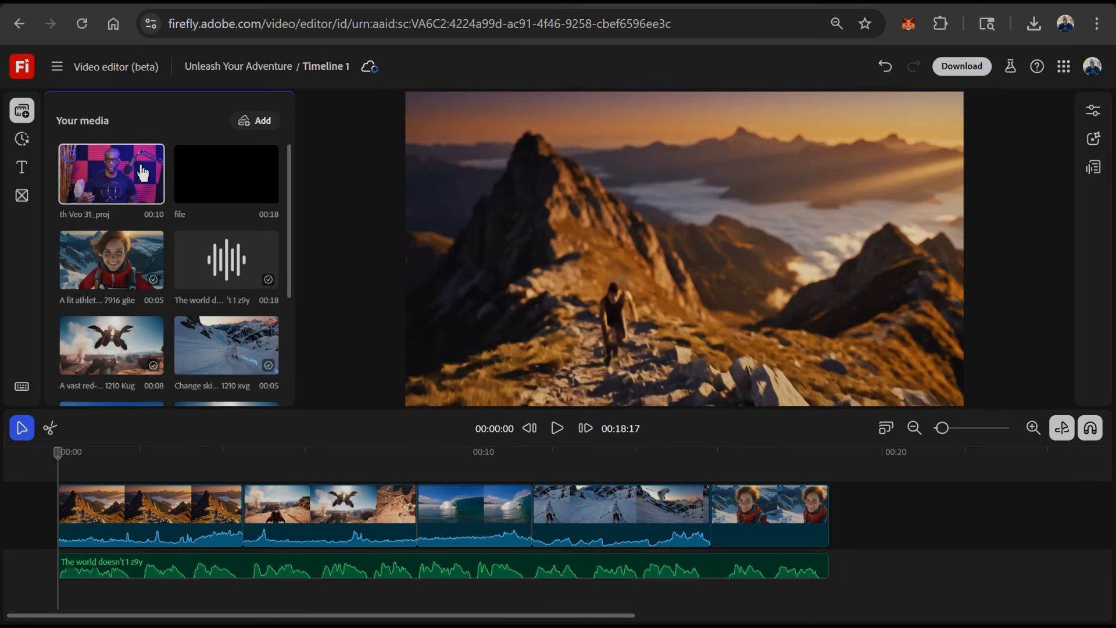
# - Place the uploaded talking-head clip on the timeline, then delete it again
pyautogui.moveTo(132, 171); pyautogui.dragTo(145, 473)
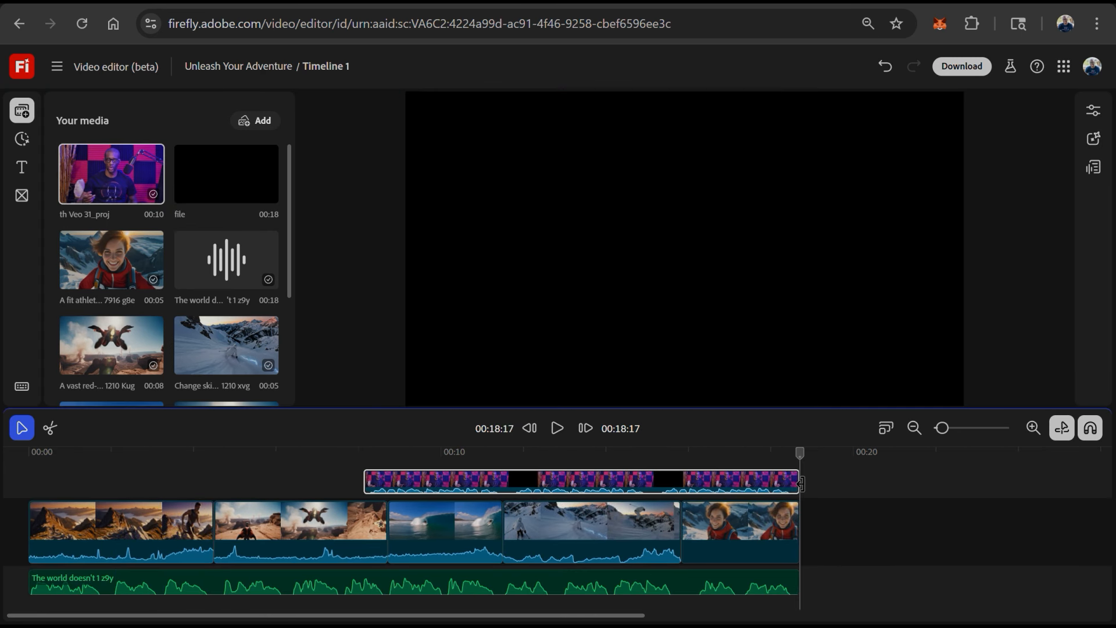
pyautogui.moveTo(797, 482); pyautogui.dragTo(119, 477)
pyautogui.moveTo(40, 458); pyautogui.dragTo(298, 464)
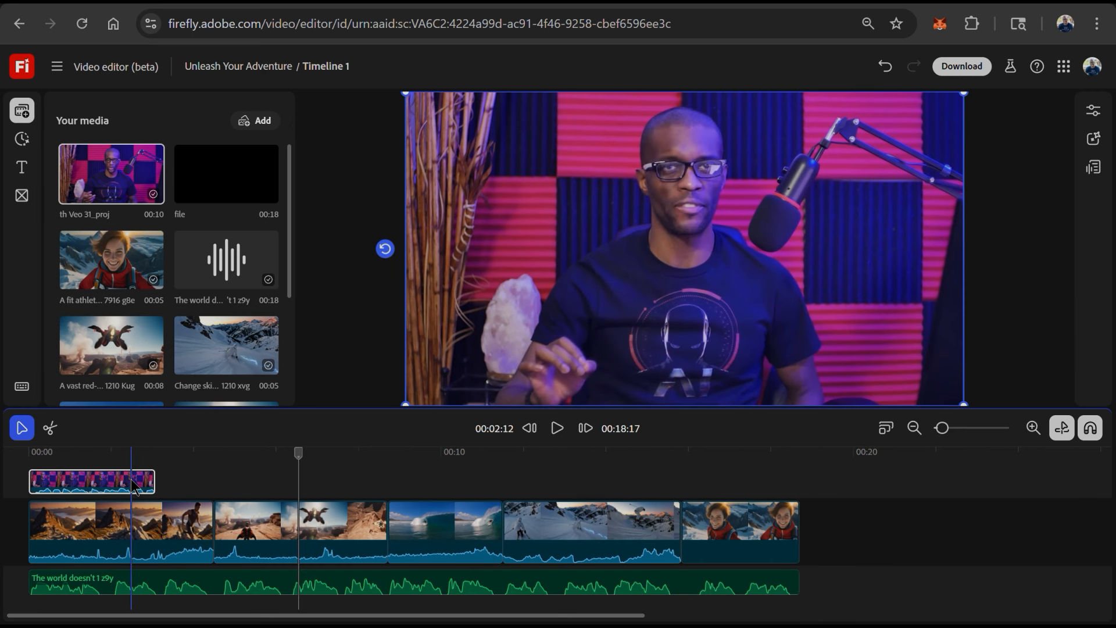
pyautogui.press('Delete')
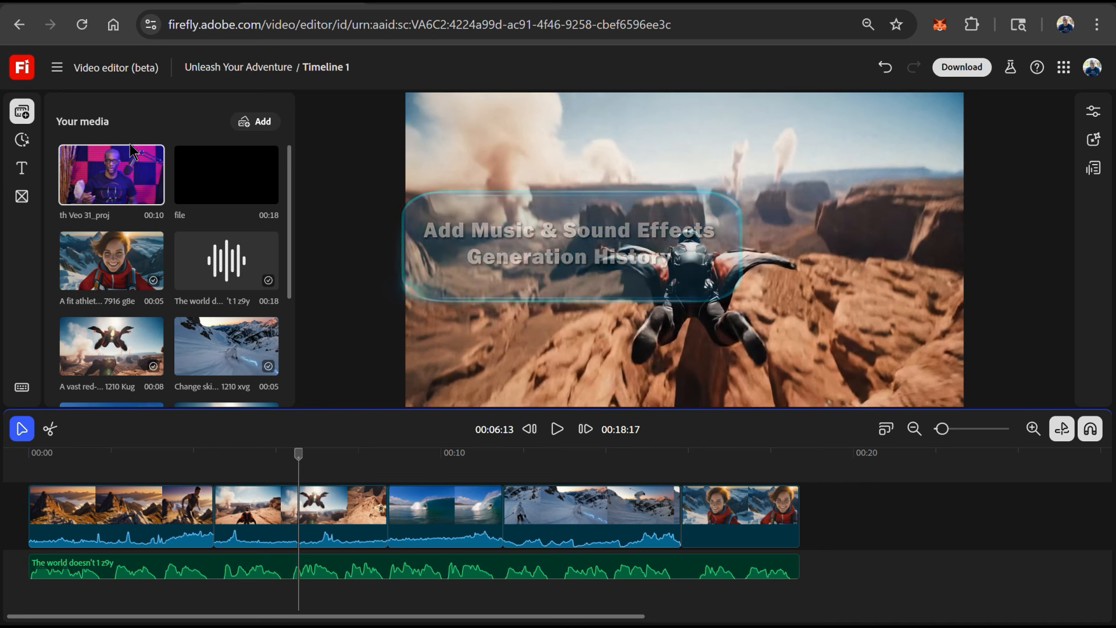
# - Filter the generation history to audio and add 'The sound of the wind while skydiving' under the wingsuit clip
pyautogui.click(32, 146)
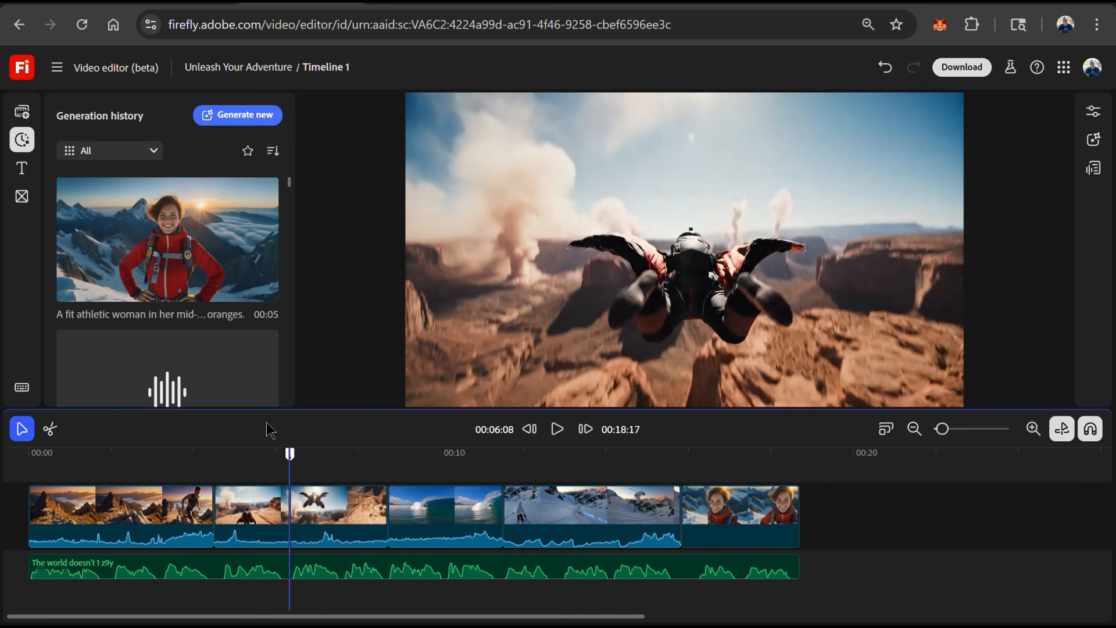
pyautogui.click(156, 151)
pyautogui.click(137, 280)
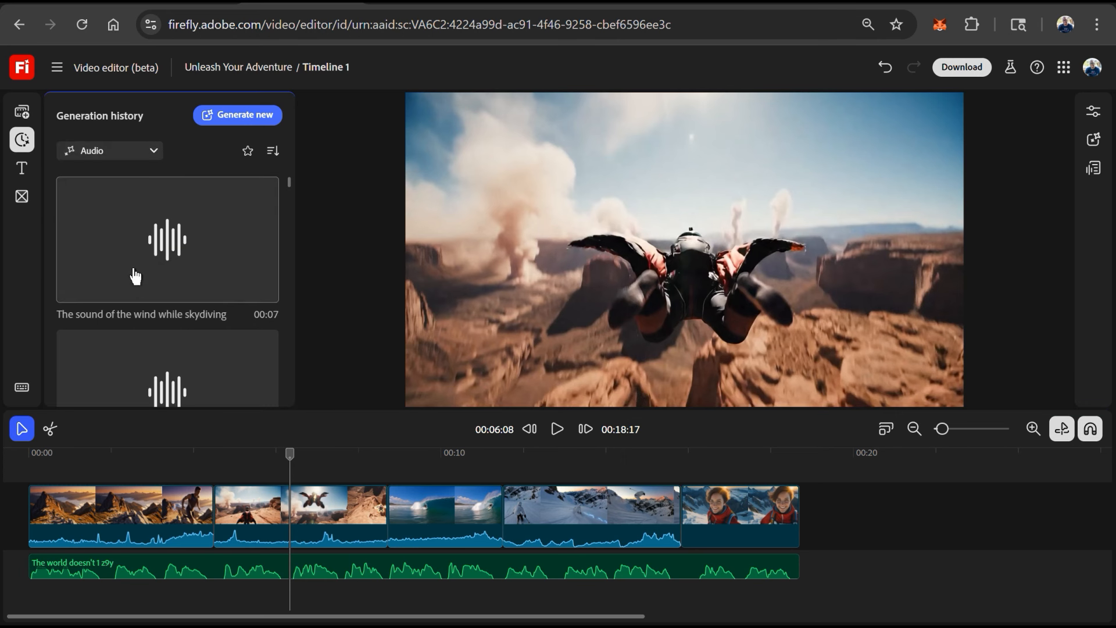
pyautogui.moveTo(136, 276); pyautogui.dragTo(322, 552)
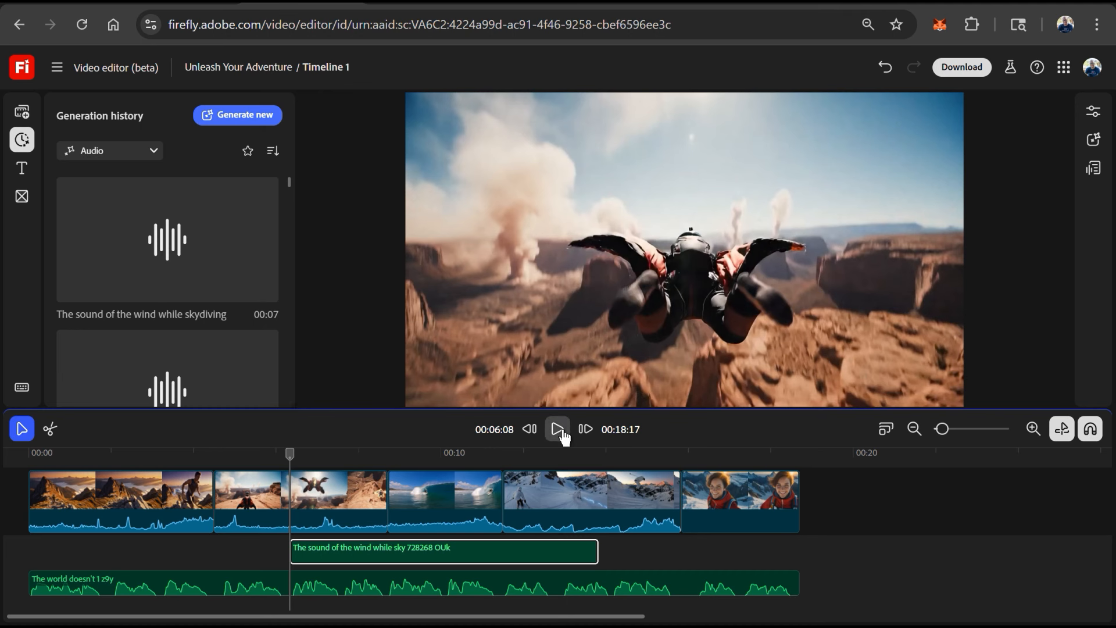
# - Trim the wind sound so it ends with the wingsuit clip
pyautogui.moveTo(593, 552); pyautogui.dragTo(386, 552)
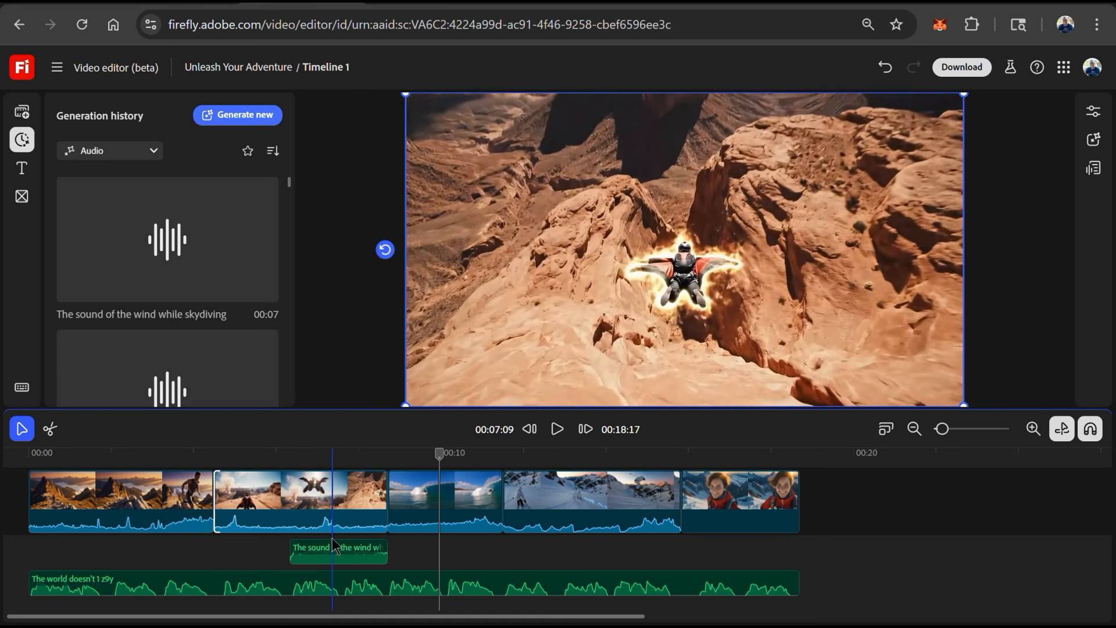
pyautogui.click(336, 549)
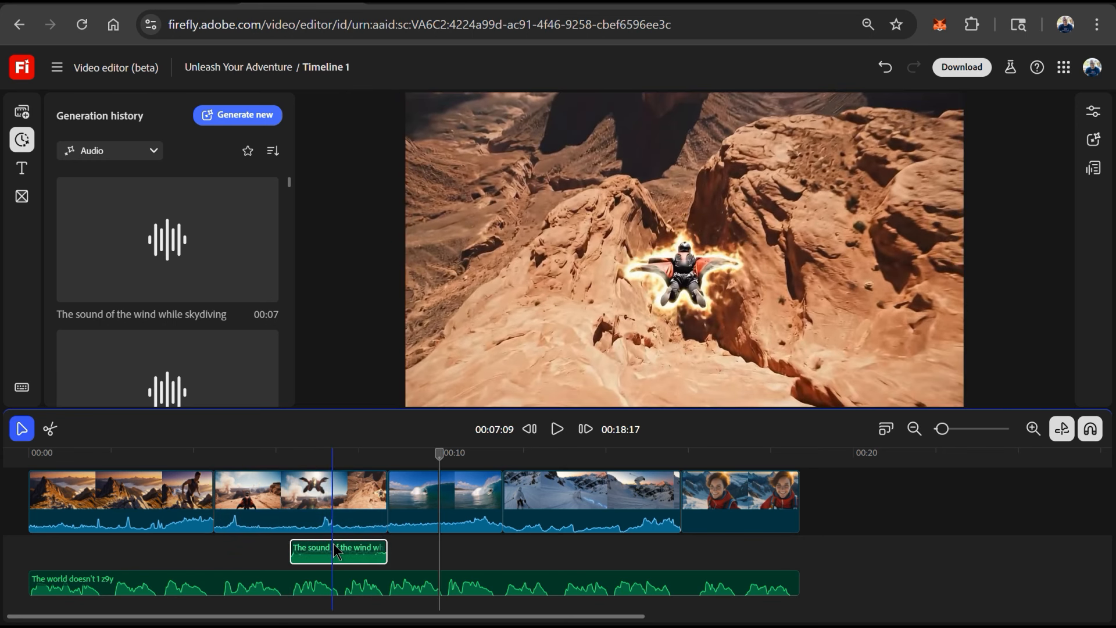
# - Add the epic intense song to a new track, move it to the start and trim it to the video's end
pyautogui.click(1093, 112)
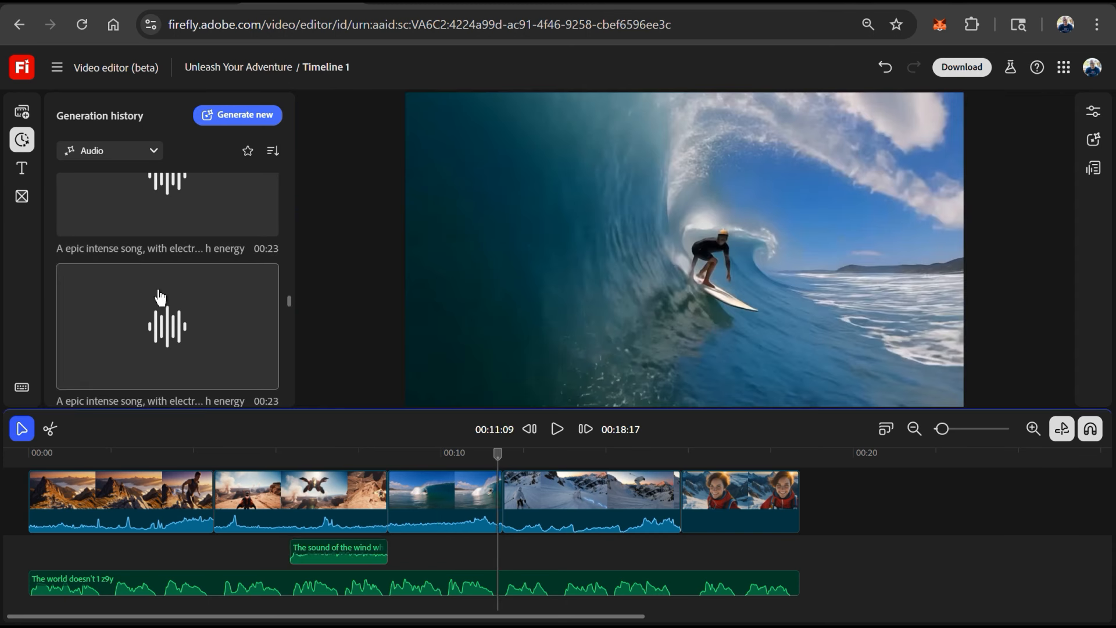
pyautogui.moveTo(160, 296); pyautogui.dragTo(97, 532)
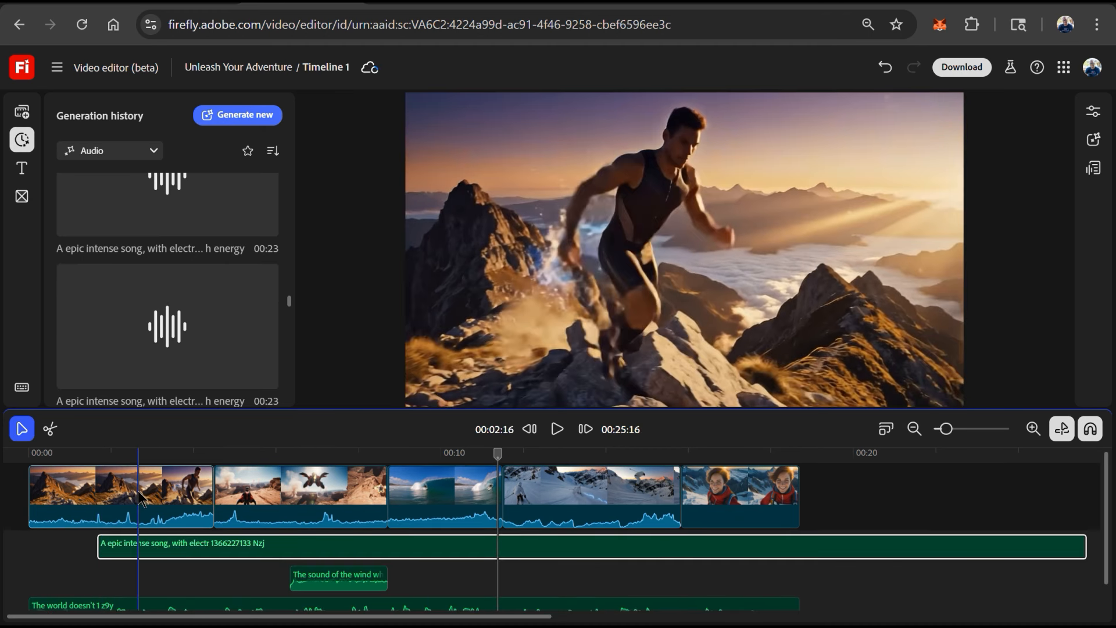
pyautogui.moveTo(103, 548); pyautogui.dragTo(43, 542)
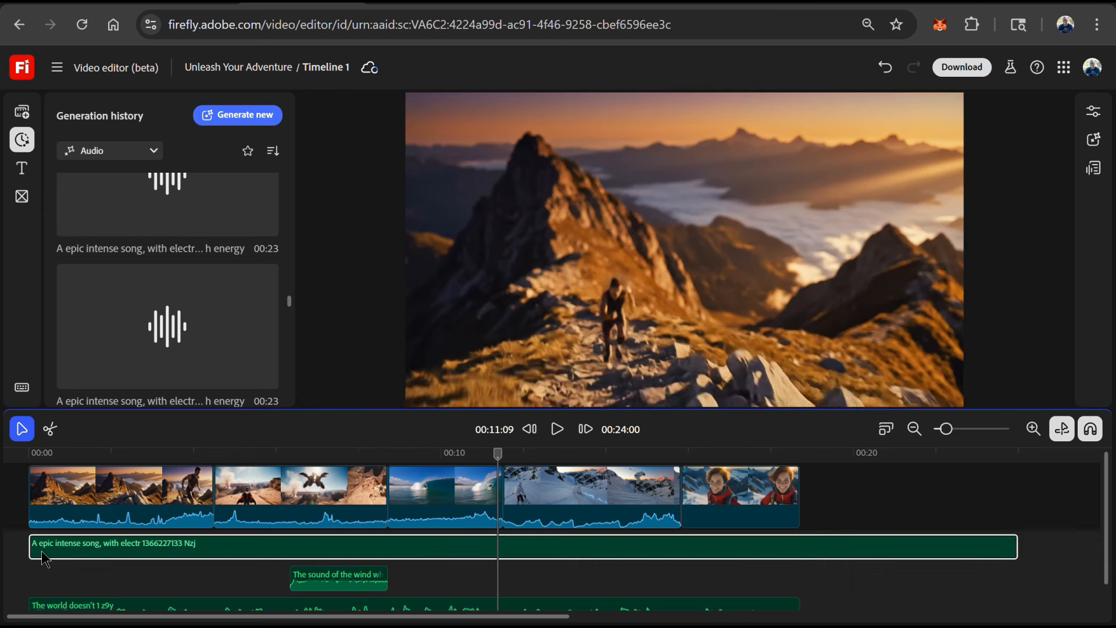
pyautogui.moveTo(1016, 547); pyautogui.dragTo(800, 546)
# - Review the song's volume properties, play back the timeline, and return the playhead near the start
pyautogui.click(1093, 110)
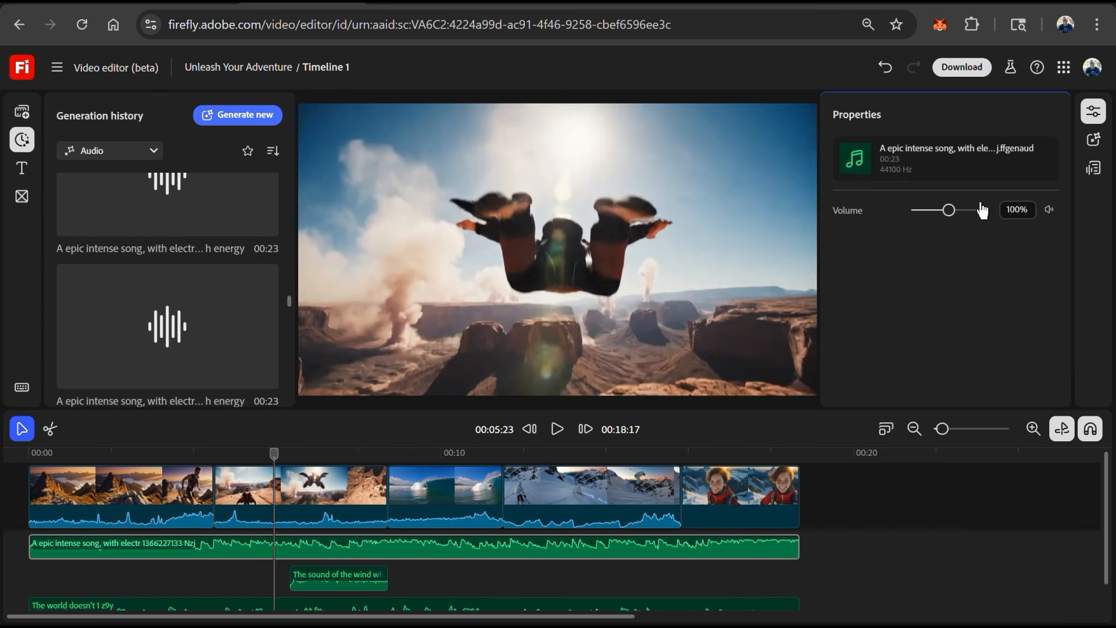
pyautogui.click(556, 429)
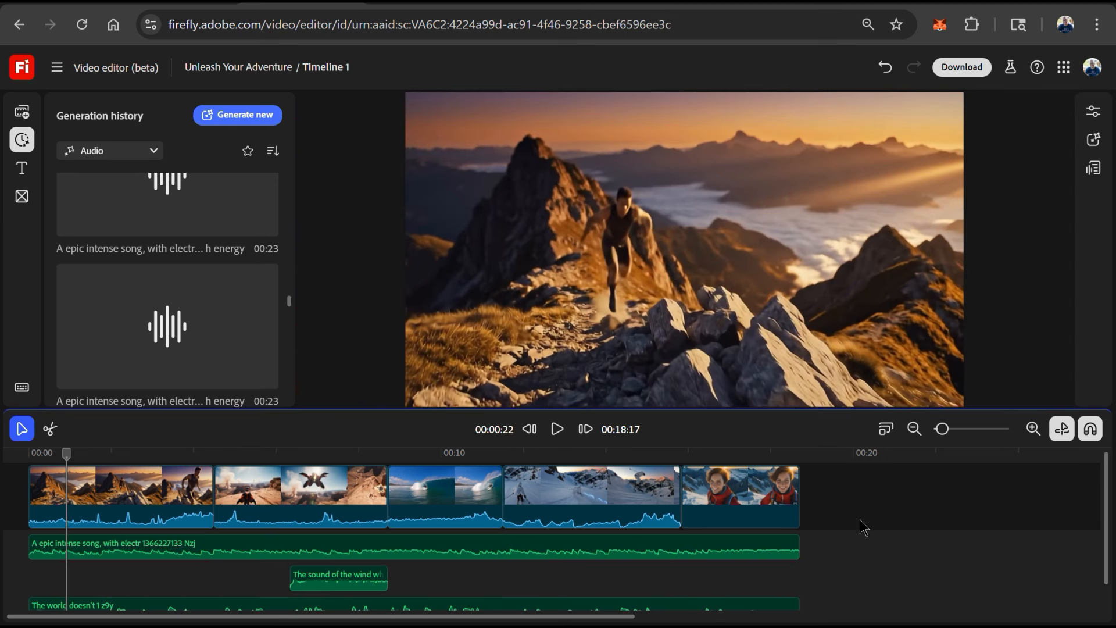
pyautogui.click(58, 454)
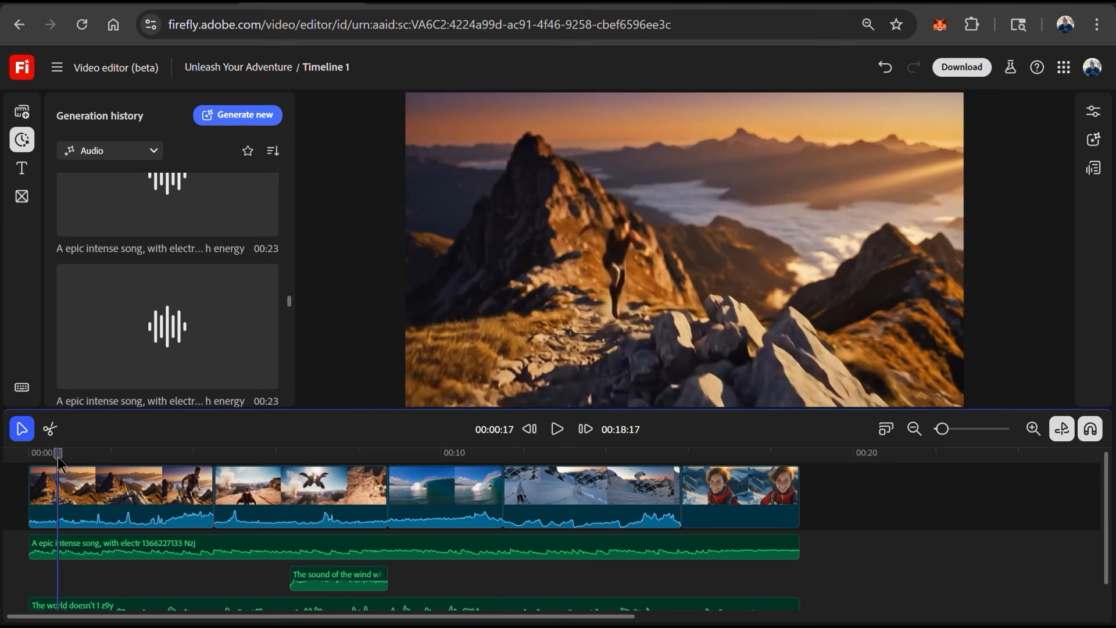
pyautogui.moveTo(58, 455); pyautogui.dragTo(61, 458)
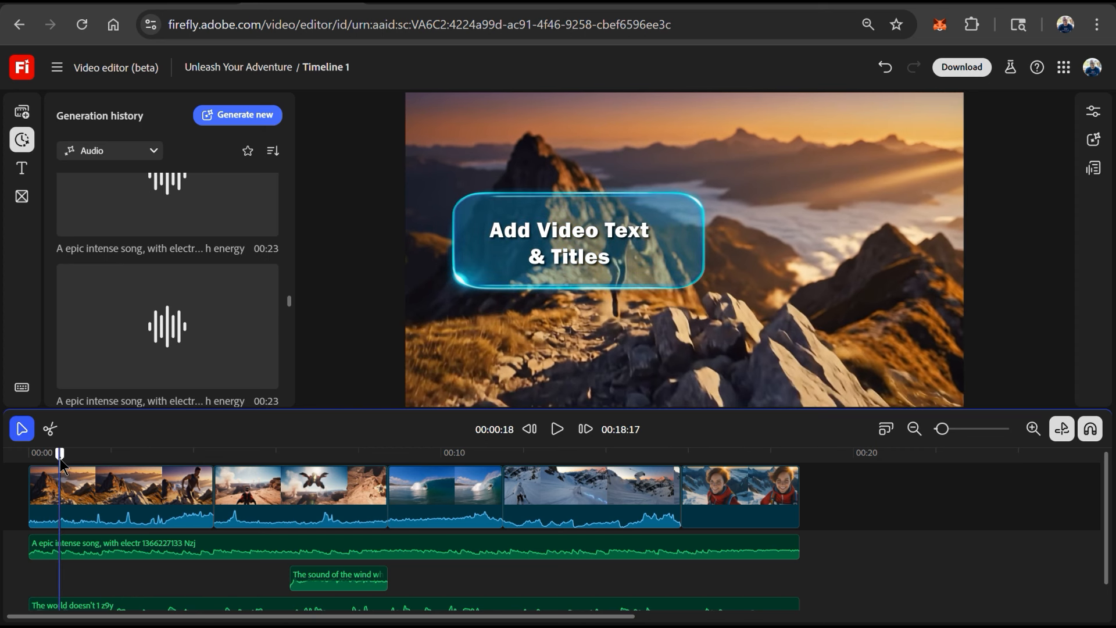
# - Add a text layer reading 'RISE UP.' at the start of the timeline
pyautogui.click(22, 169)
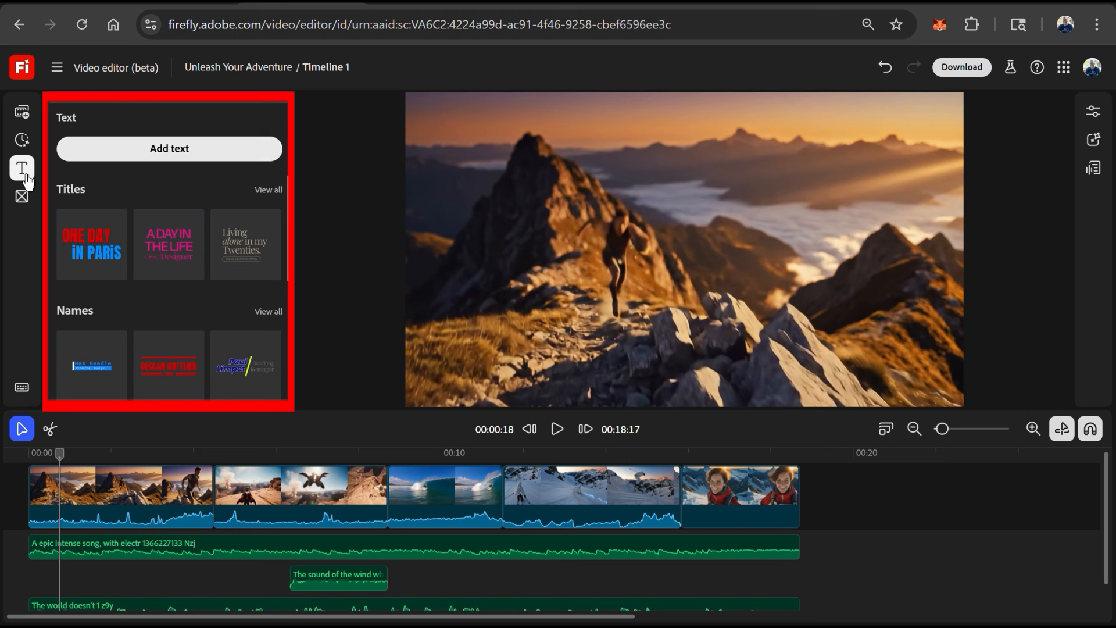
pyautogui.scroll(-2, 209, 238)
pyautogui.scroll(-2, 207, 238)
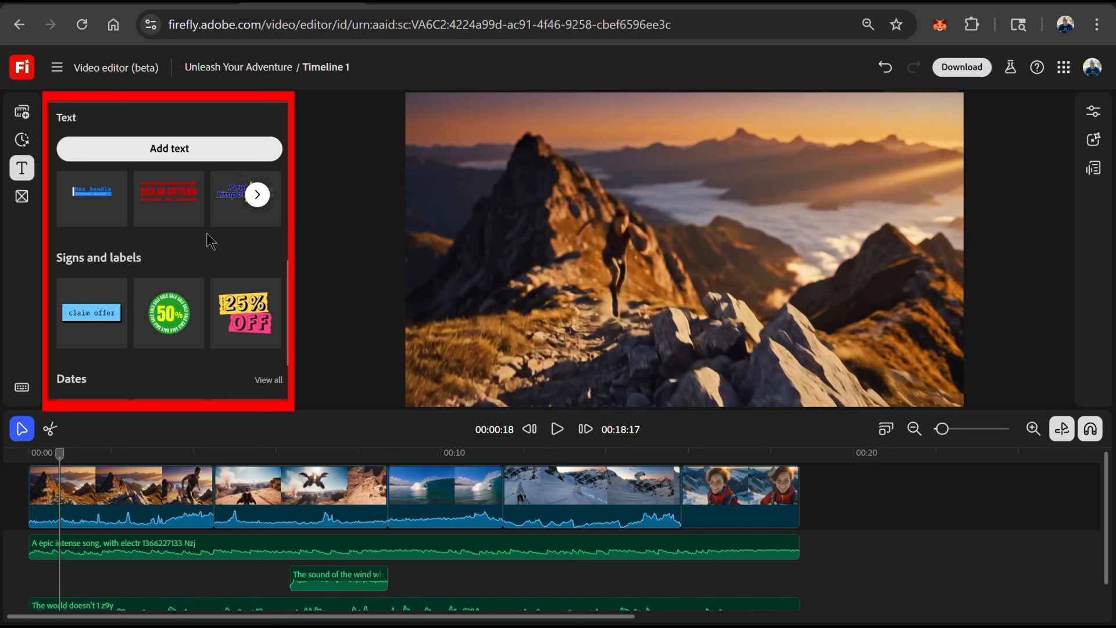
pyautogui.scroll(-2, 209, 240)
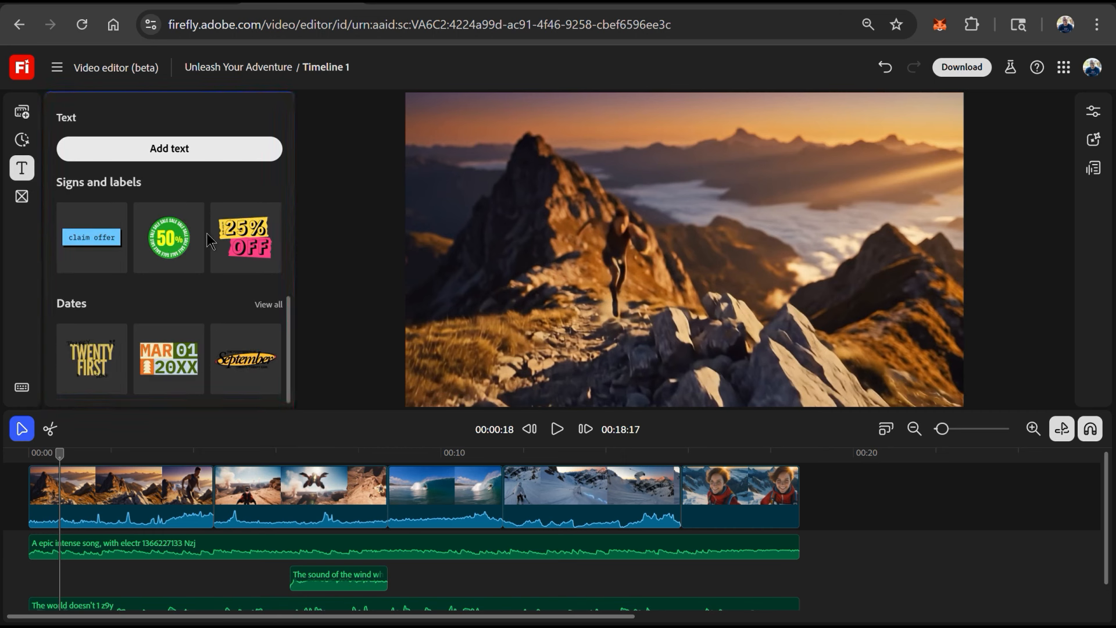
pyautogui.scroll(6, 207, 238)
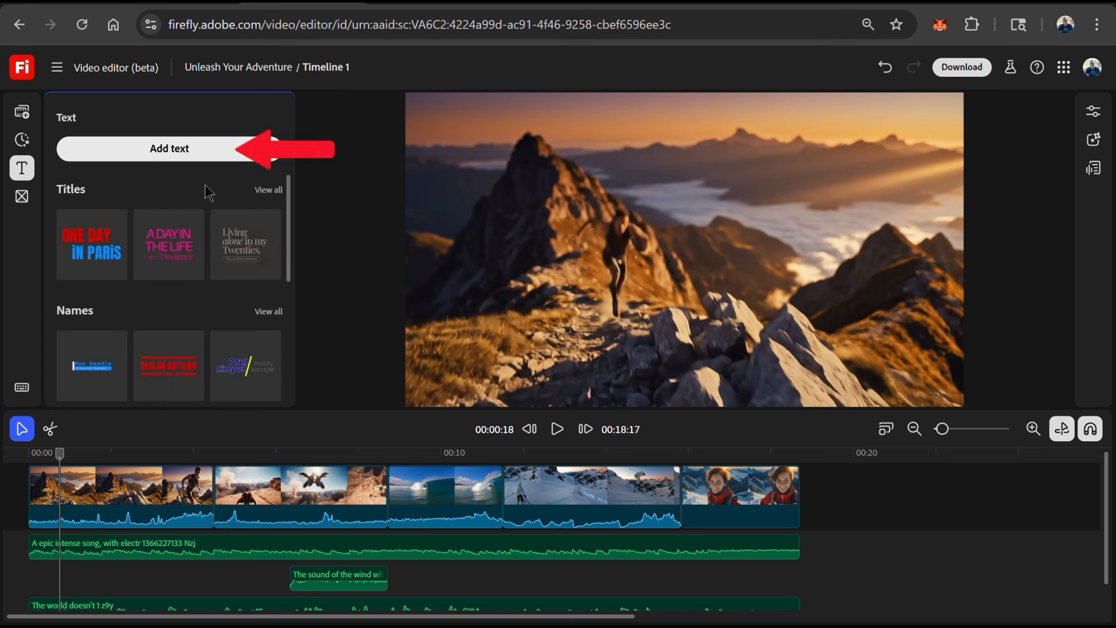
pyautogui.click(178, 163)
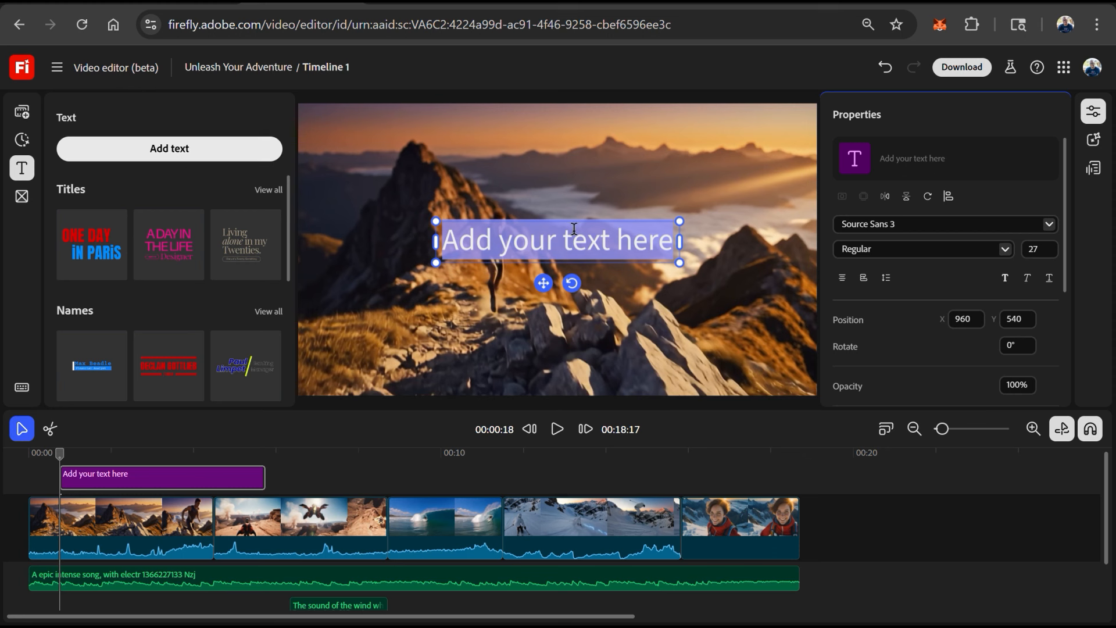
pyautogui.write('RISE')
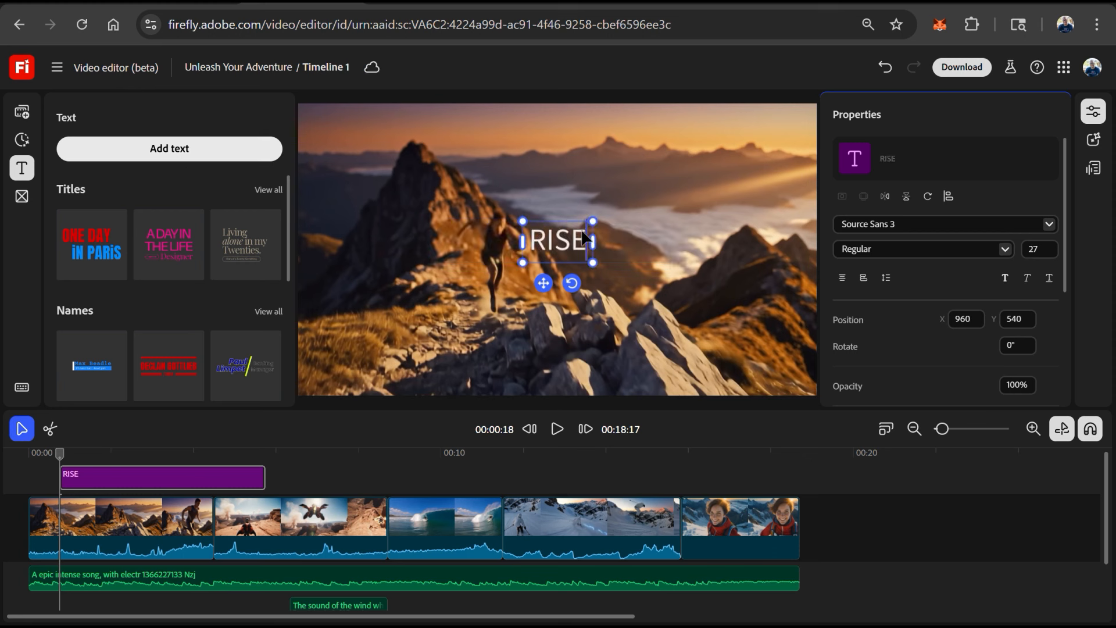
pyautogui.write(' UP.')
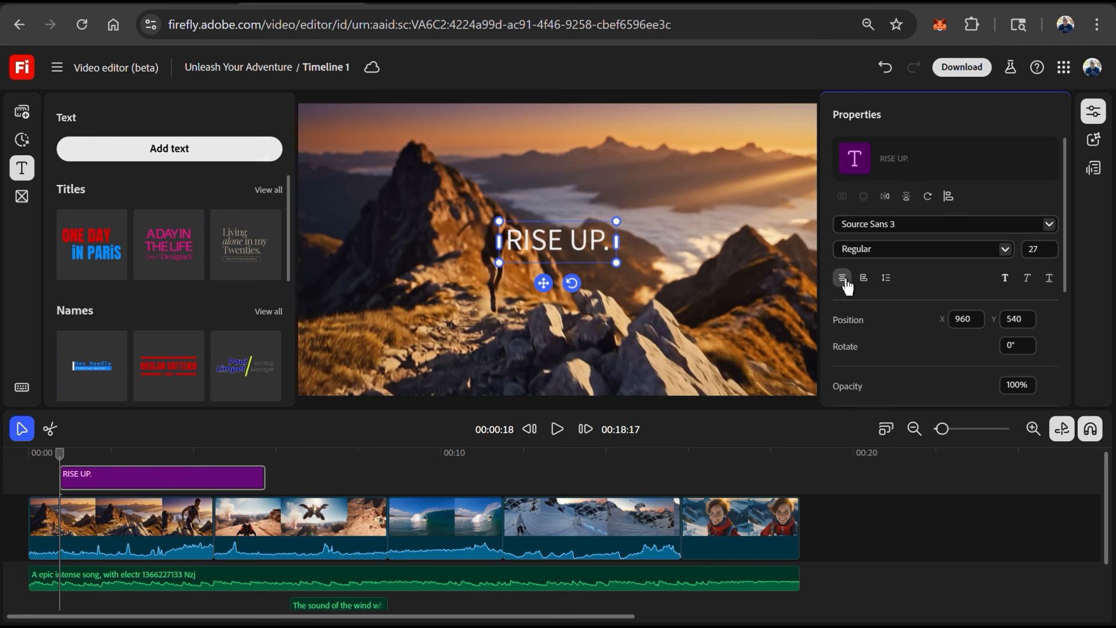
# - Set the title's font to Adelle Sans Cnd Bold and add a shadow to the text
pyautogui.click(1048, 224)
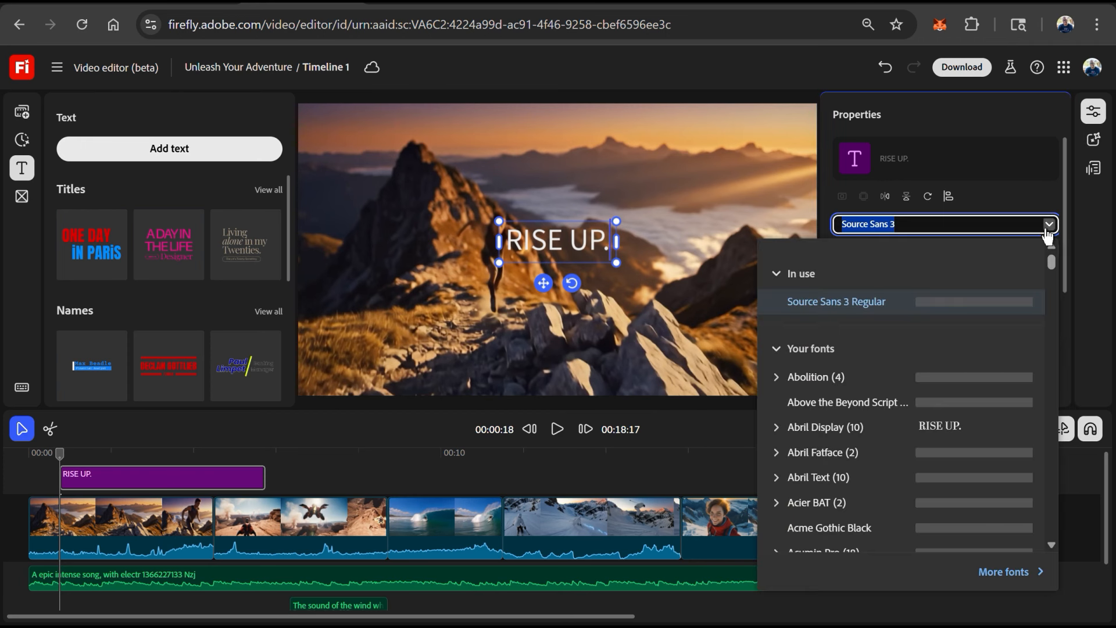
pyautogui.click(888, 386)
pyautogui.scroll(-5, 1046, 348)
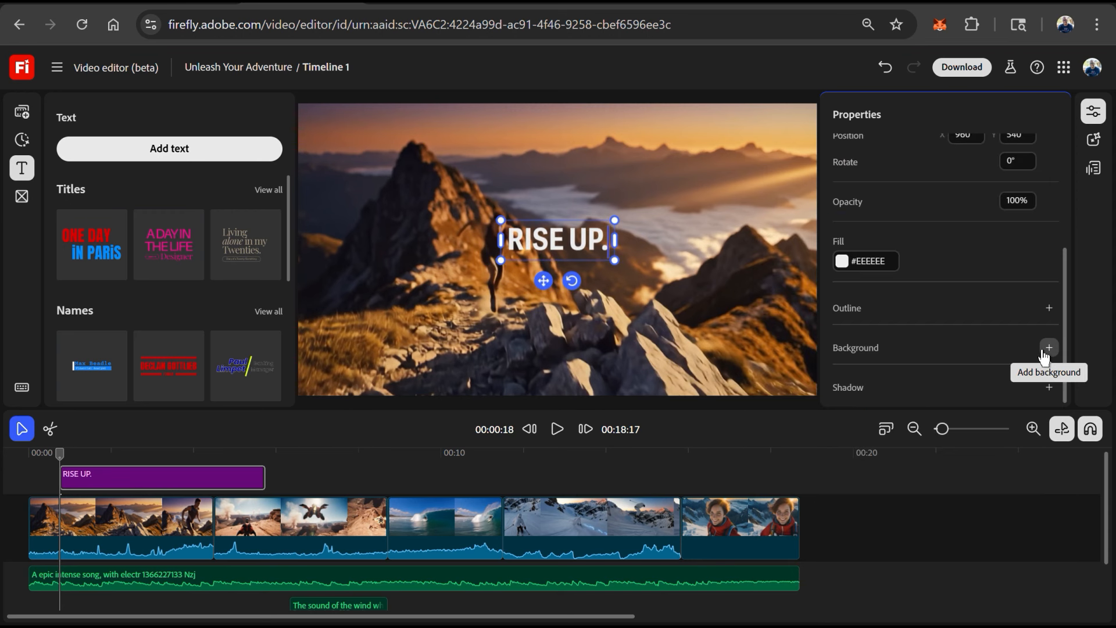
pyautogui.click(1049, 387)
pyautogui.scroll(-1, 1017, 364)
# - Enlarge the 'RISE UP.' text and reposition it in the frame
pyautogui.moveTo(614, 260); pyautogui.dragTo(673, 281)
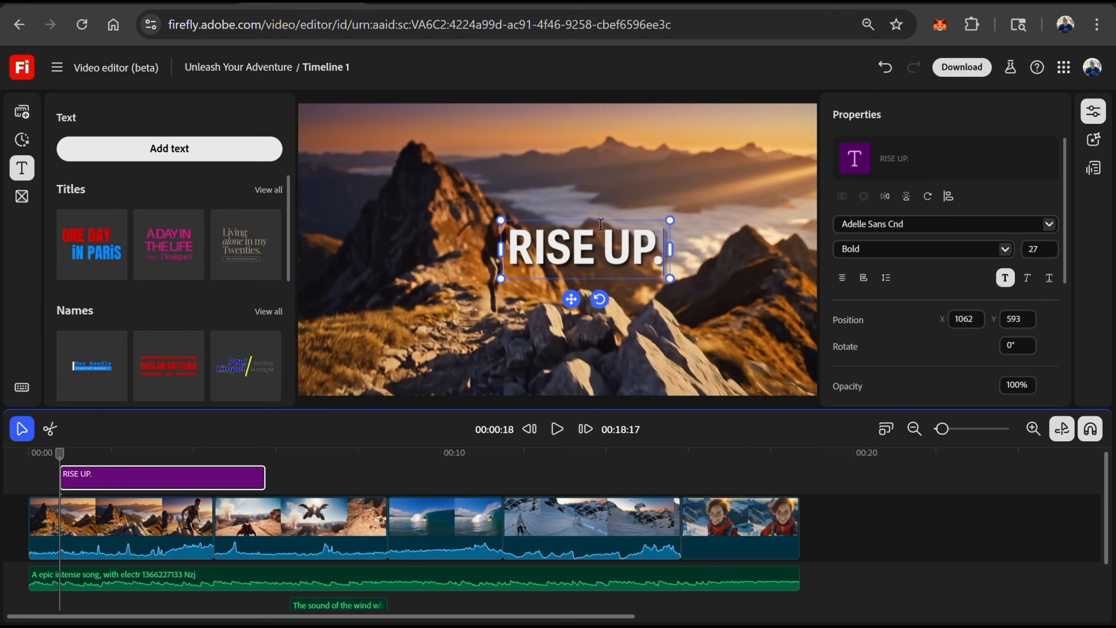
pyautogui.moveTo(574, 298); pyautogui.dragTo(543, 298)
# - Shorten the 'RISE UP.' text clip and move it slightly later on the timeline
pyautogui.moveTo(267, 482); pyautogui.dragTo(199, 471)
pyautogui.moveTo(200, 471); pyautogui.dragTo(194, 472)
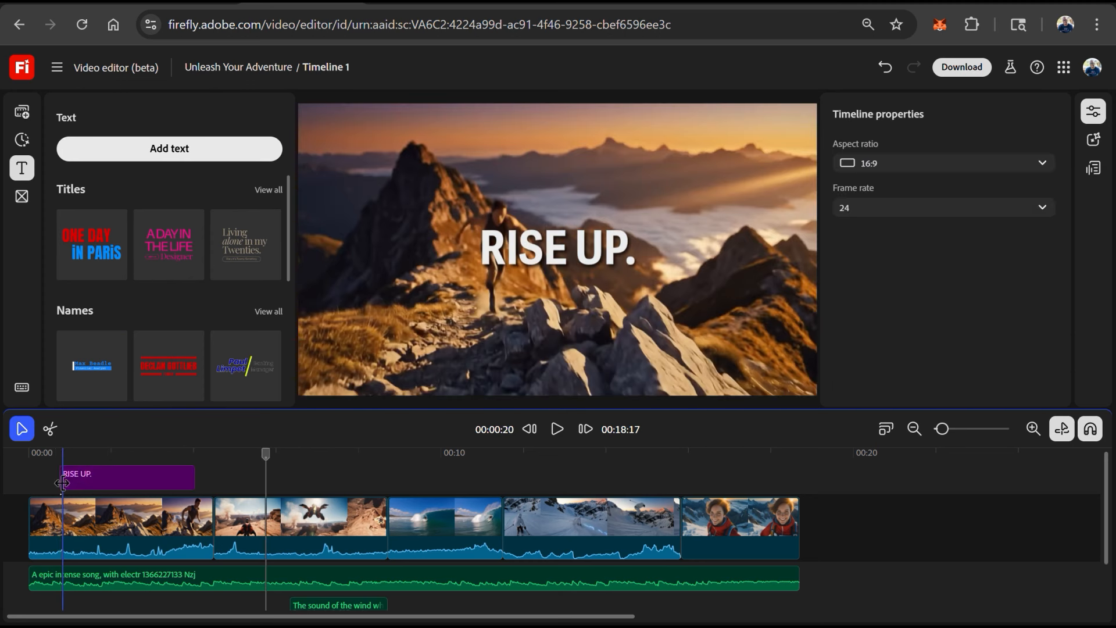
pyautogui.moveTo(62, 483); pyautogui.dragTo(108, 475)
# - Add text clips 'DEFY LIMITS.', 'CONQUER CHAOS.', 'BLAZE TRAILS.' and 'LIVE FREE.' over the following video clips
pyautogui.click(557, 429)
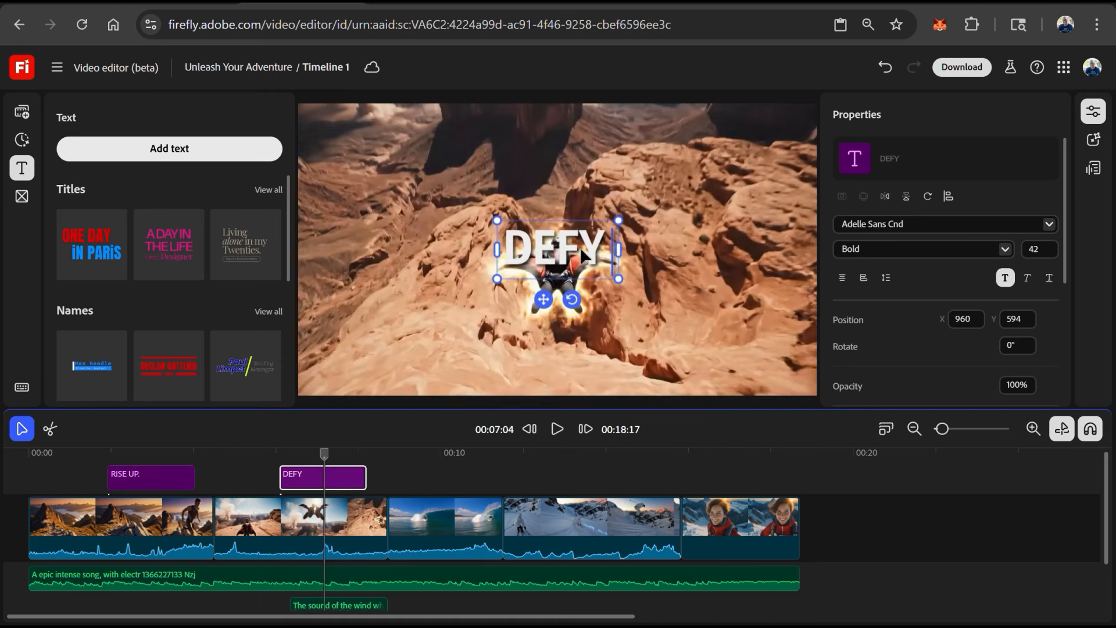
pyautogui.write('ITS.')
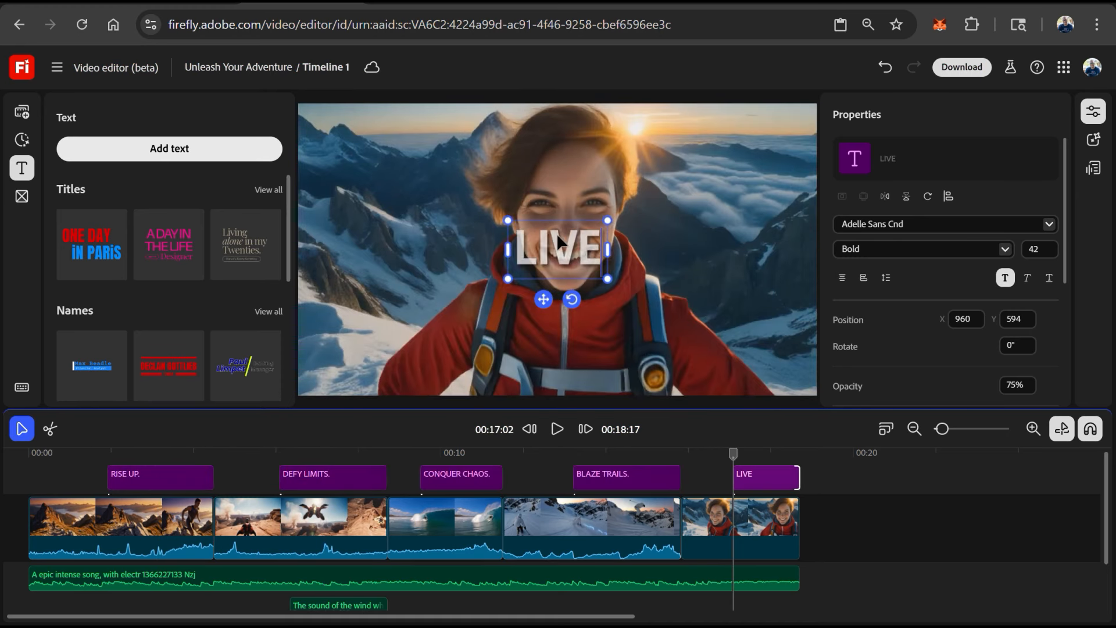
pyautogui.write('FREE.')
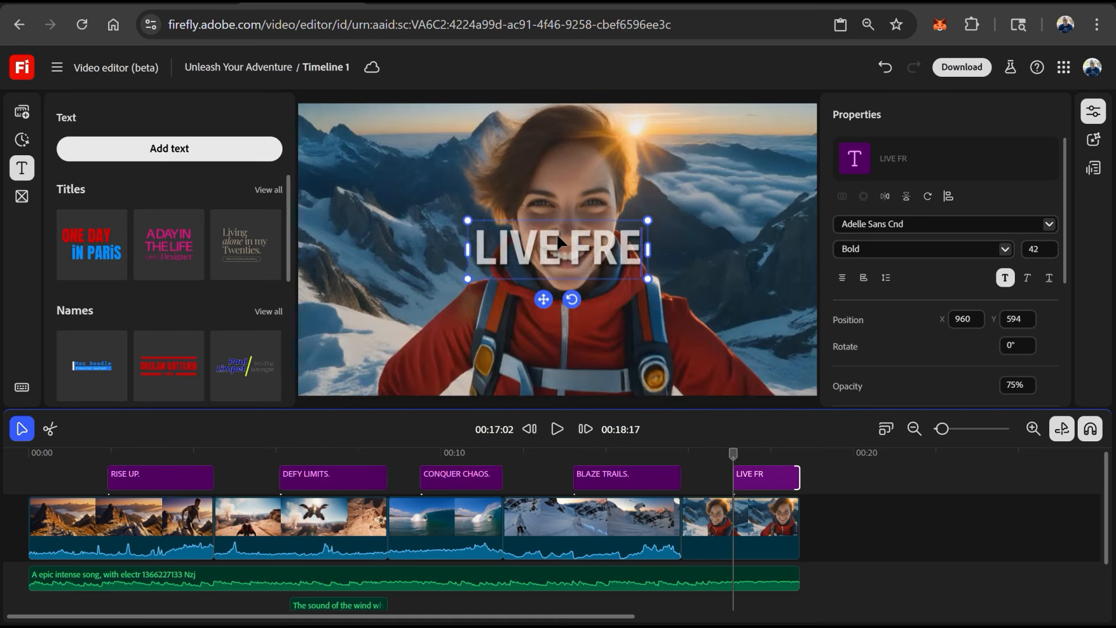
pyautogui.moveTo(749, 458); pyautogui.dragTo(710, 452)
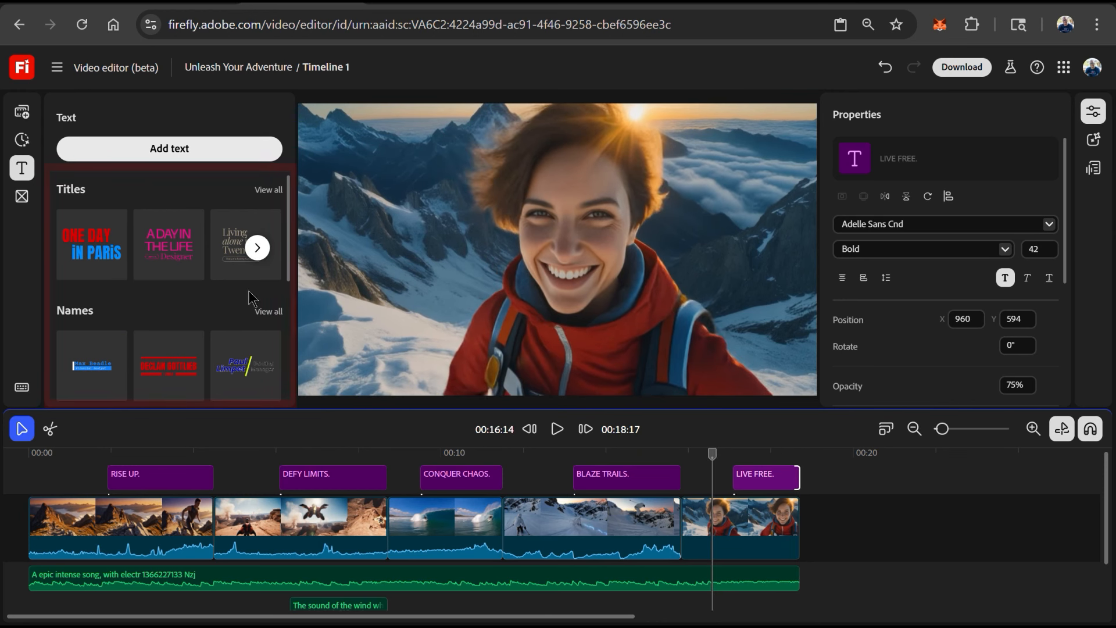
# - Add a name lower-third title in the lower left of the last clip, enter a sample name, and play it back
pyautogui.click(264, 311)
pyautogui.scroll(-3, 215, 256)
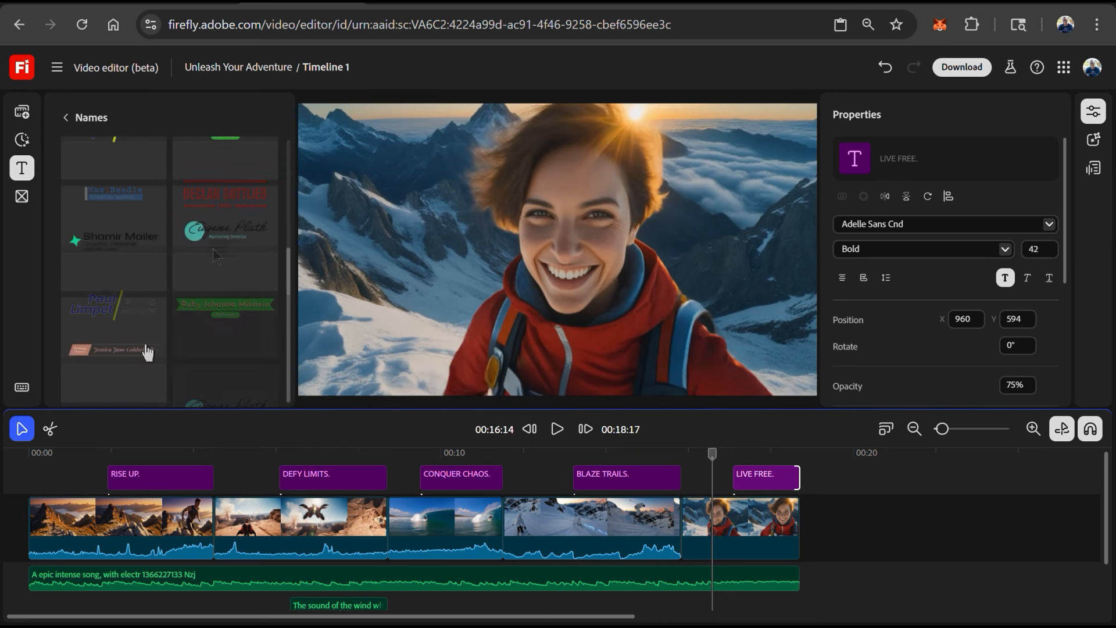
pyautogui.click(226, 251)
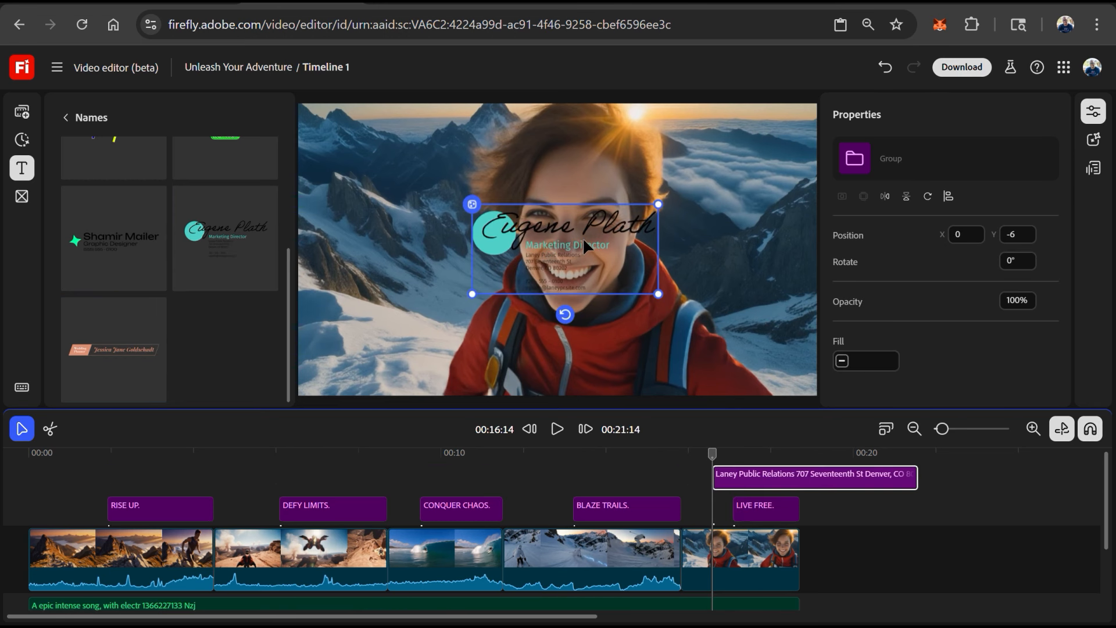
pyautogui.moveTo(583, 239); pyautogui.dragTo(446, 333)
pyautogui.moveTo(446, 333); pyautogui.dragTo(420, 336)
pyautogui.write('Jane')
pyautogui.write(' Doe')
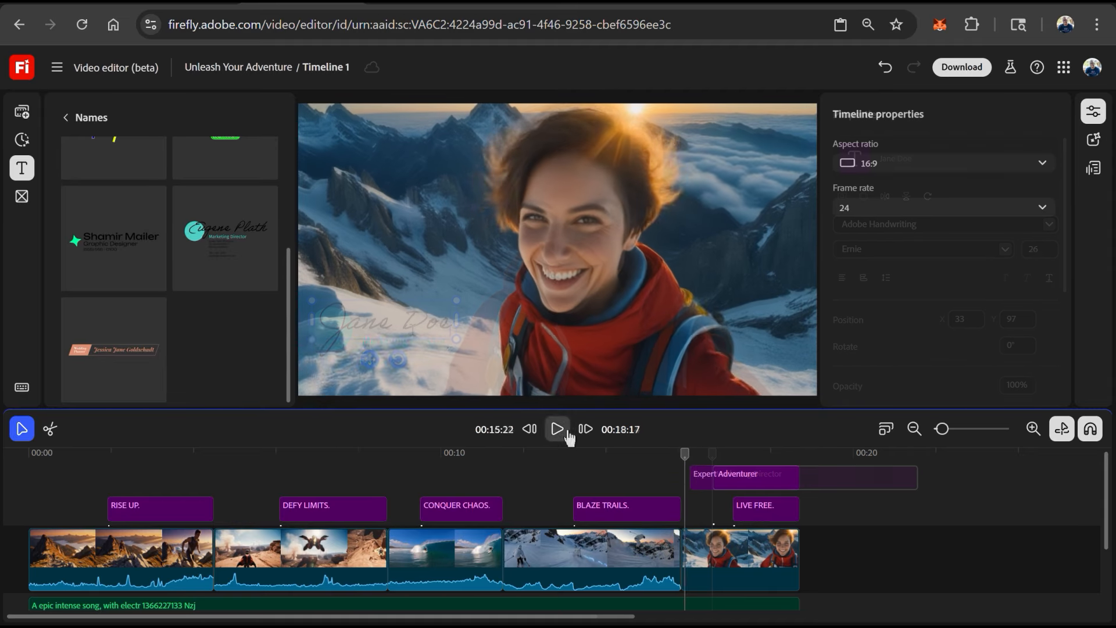
pyautogui.click(568, 433)
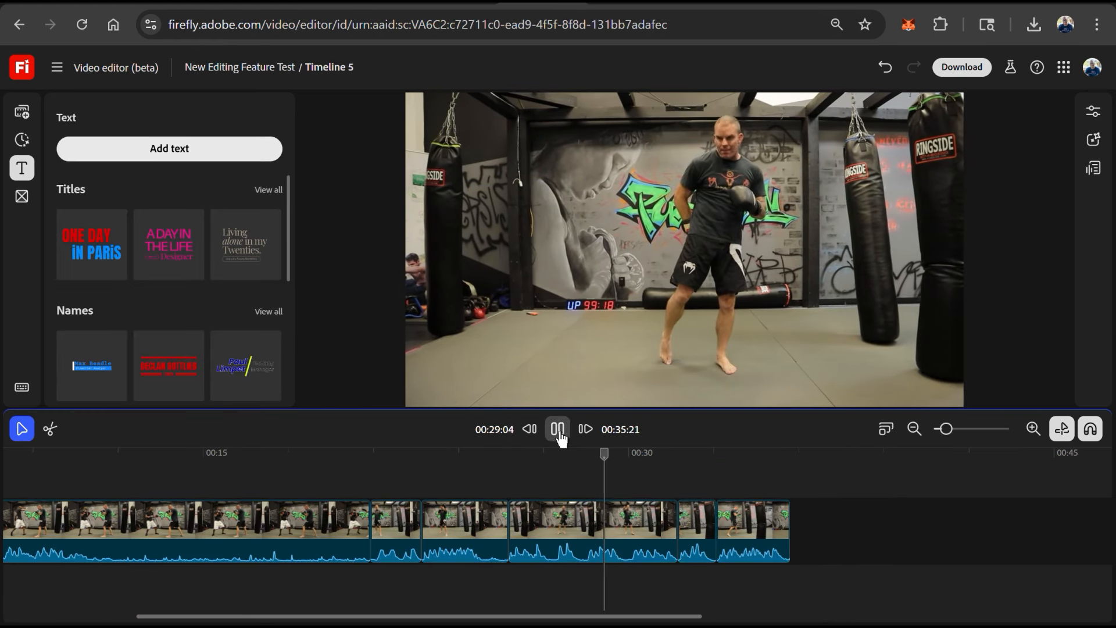
pyautogui.click(558, 433)
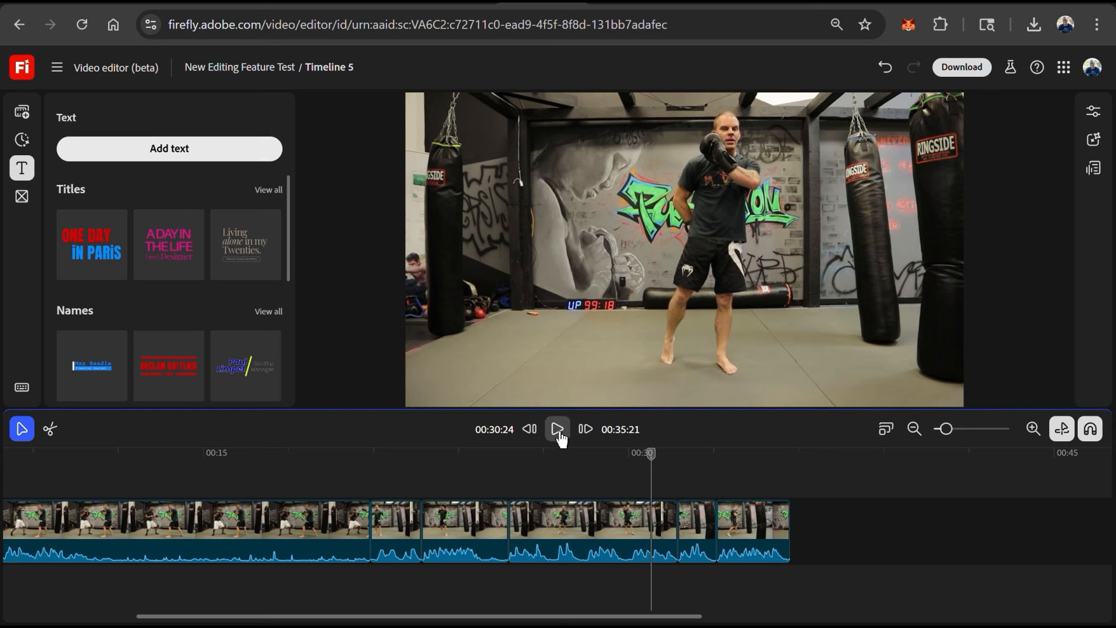
# - Open text-based editing and read through the clip's transcript
pyautogui.click(1098, 175)
pyautogui.scroll(-3, 1075, 231)
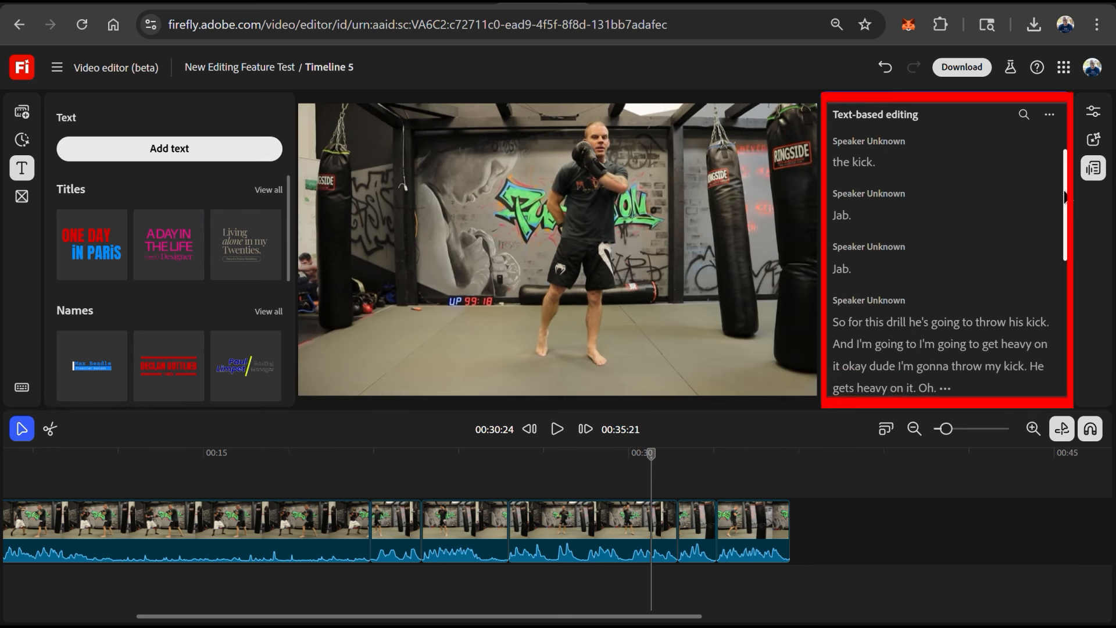
pyautogui.scroll(-3, 1073, 244)
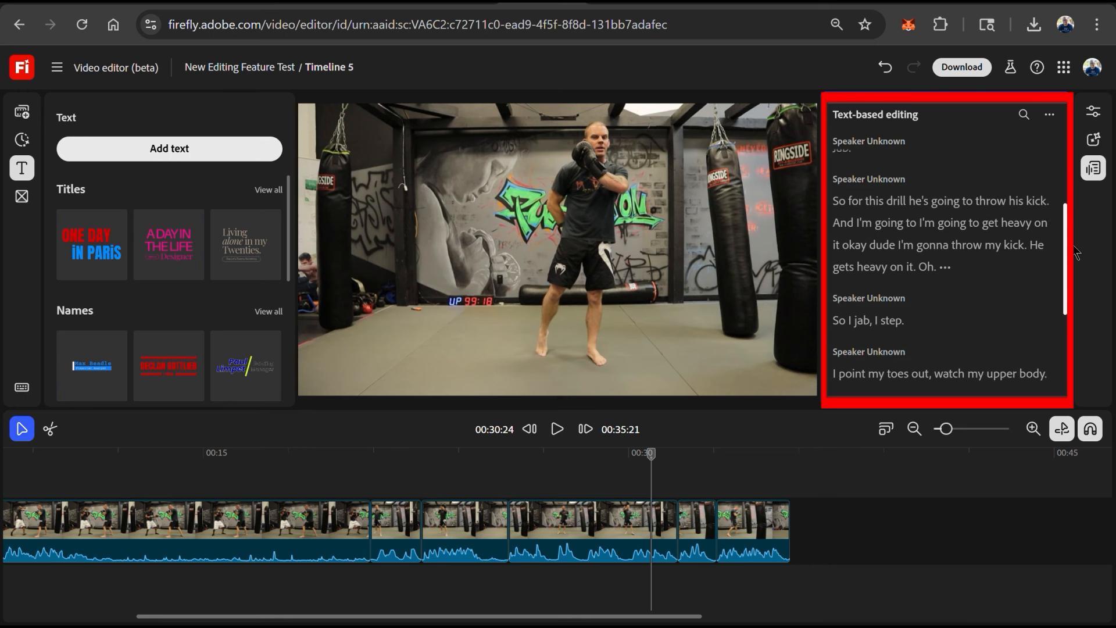
pyautogui.scroll(-2, 1073, 288)
pyautogui.scroll(-2, 1071, 303)
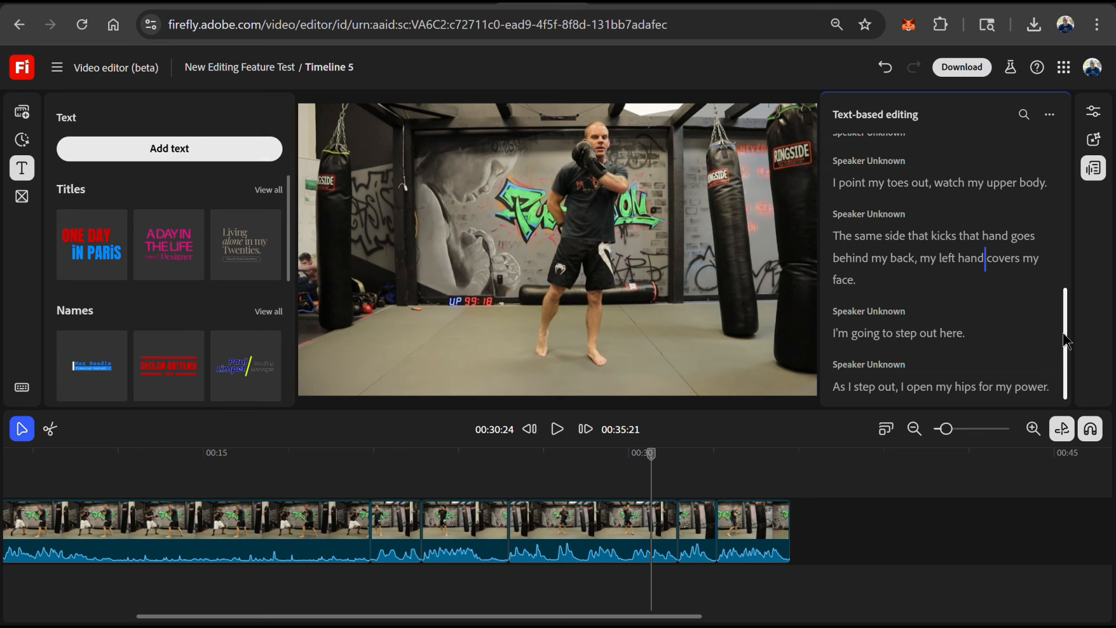
pyautogui.moveTo(1065, 340); pyautogui.dragTo(1056, 170)
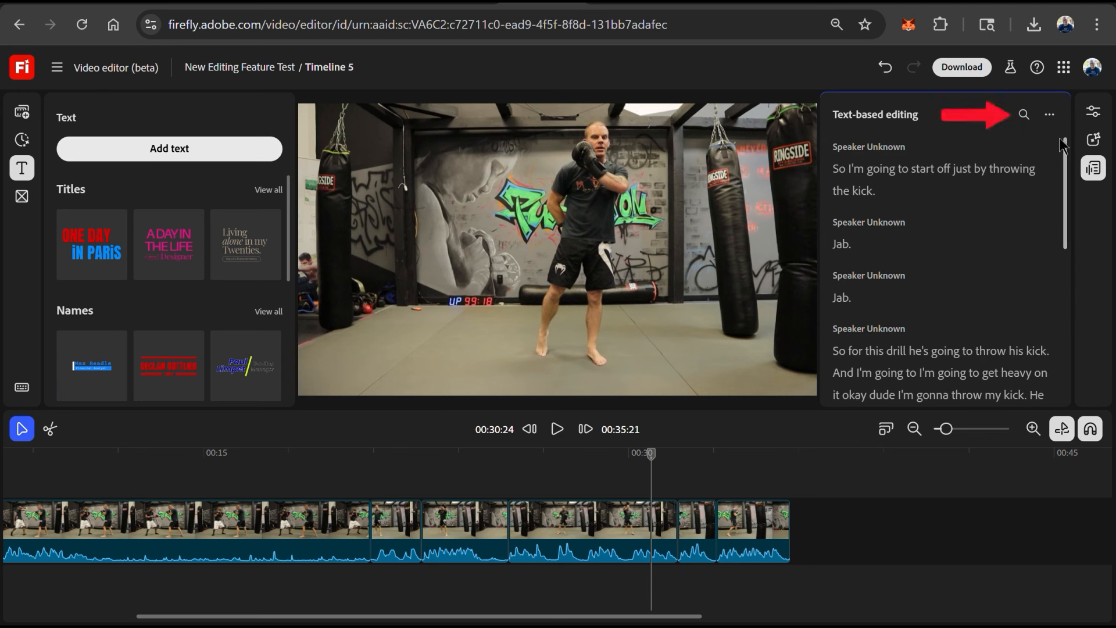
# - Find 'drill' in the transcript to jump the playhead there and add a 'KICK DRILL' text title
pyautogui.click(1023, 115)
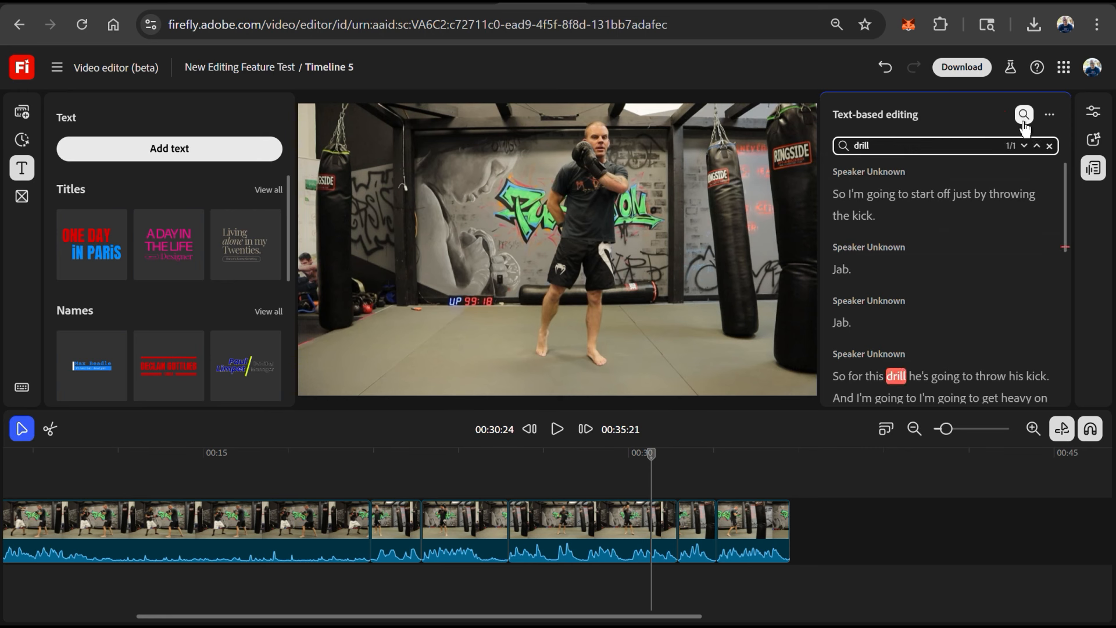
pyautogui.scroll(-1, 900, 372)
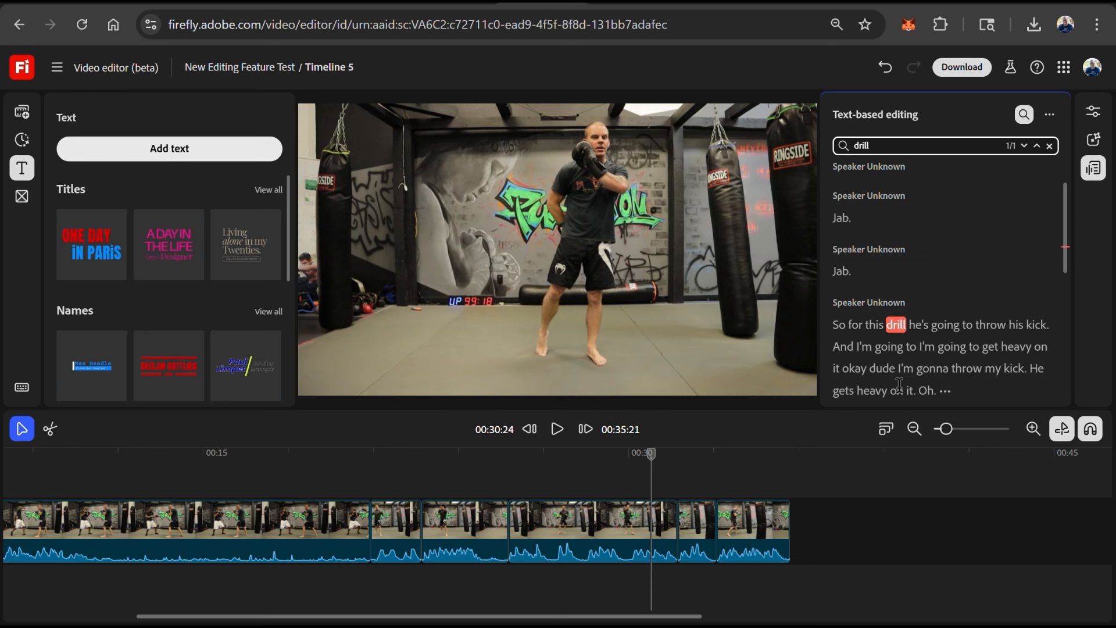
pyautogui.click(895, 323)
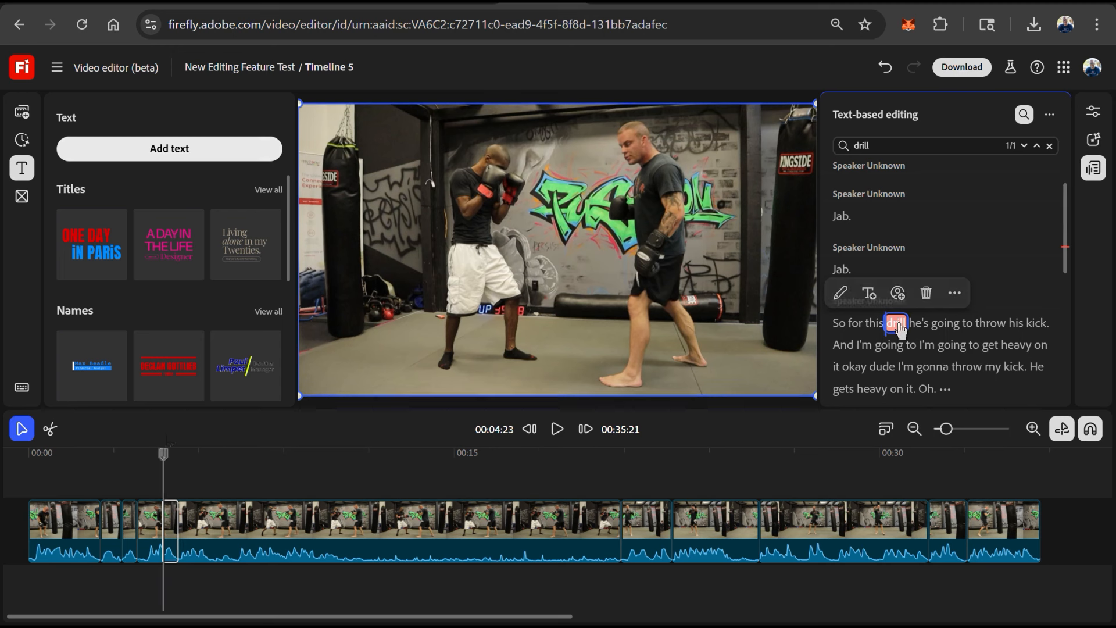
pyautogui.click(887, 323)
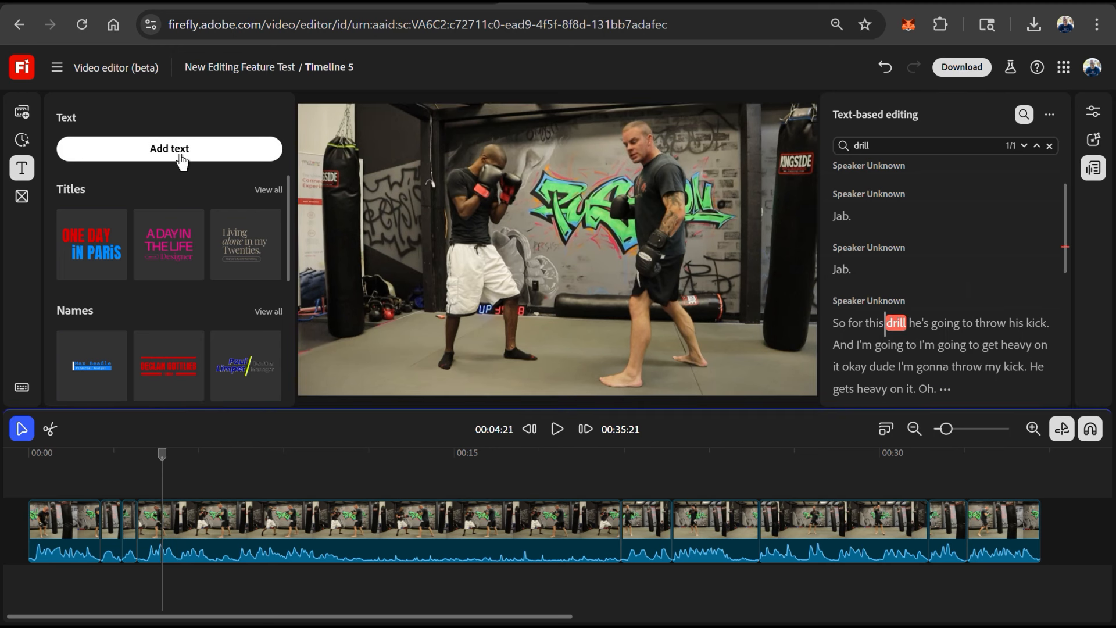
pyautogui.click(184, 150)
pyautogui.write('KICK DRILL')
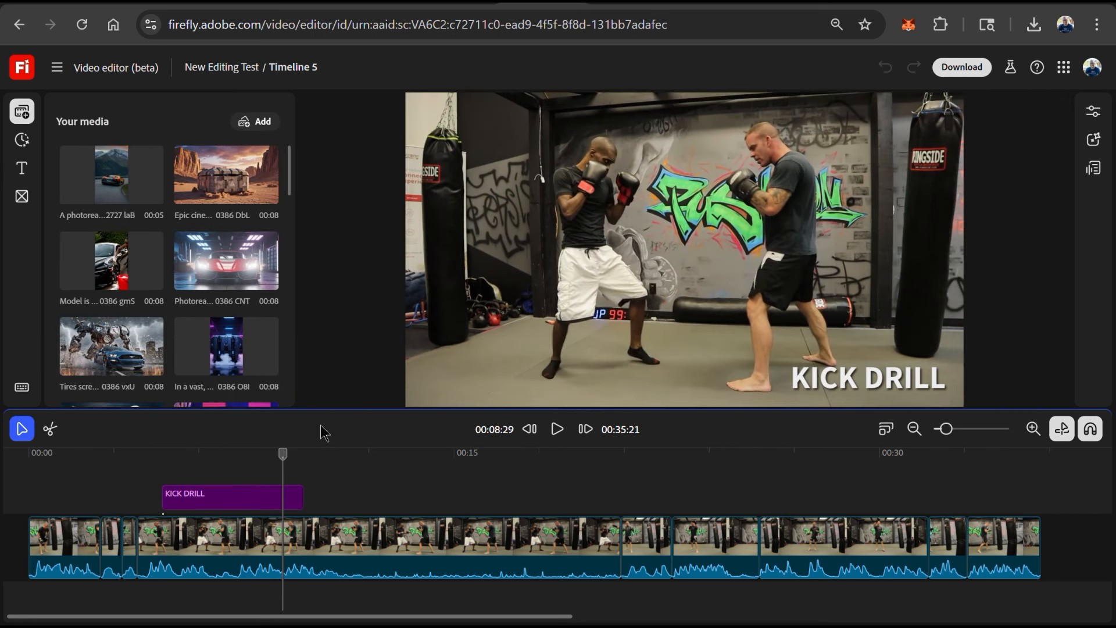
# - Search the transcript for 'left hand' and delete the phrase 'my left hand covers my face.'
pyautogui.click(1093, 167)
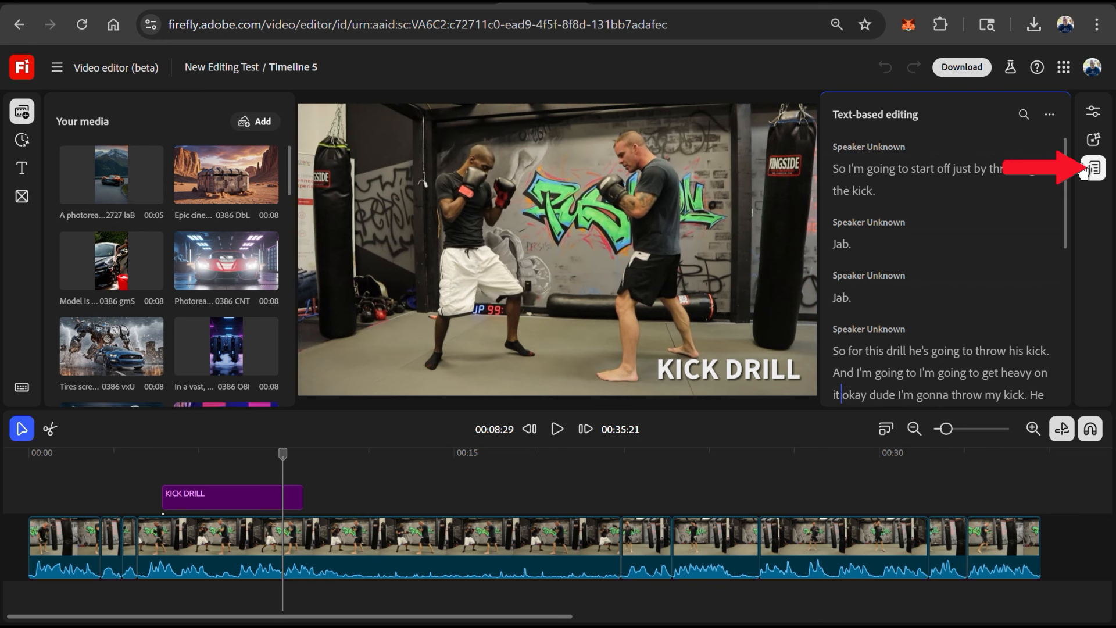
pyautogui.click(1024, 114)
pyautogui.write('left hacd')
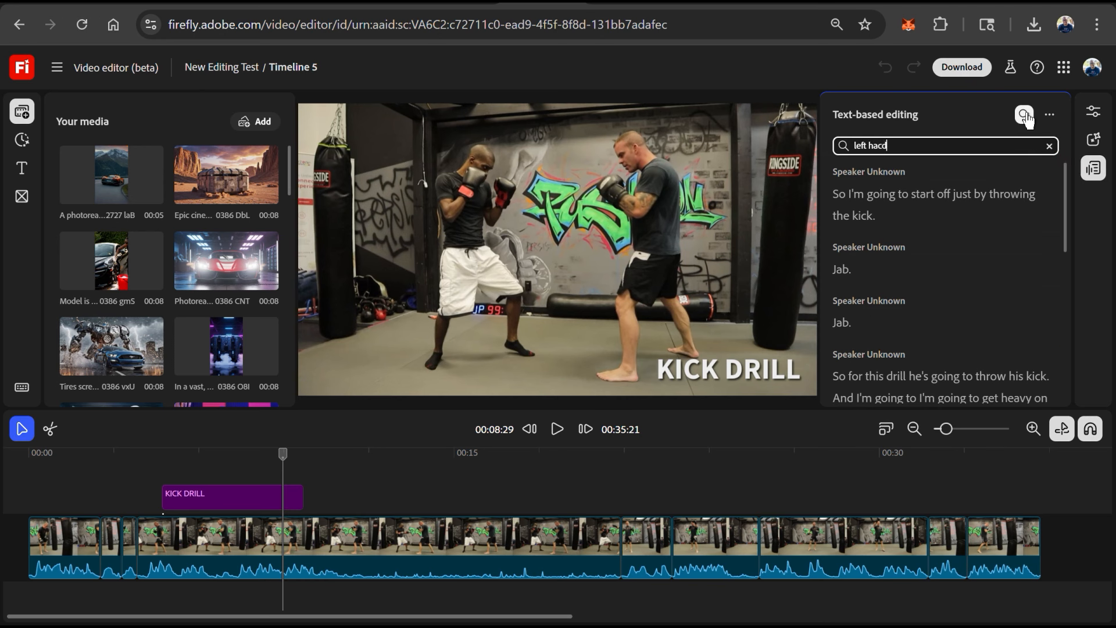
pyautogui.press('BackSpace')
pyautogui.press('BackSpace')
pyautogui.write('nd')
pyautogui.click(1025, 148)
pyautogui.moveTo(854, 302); pyautogui.dragTo(932, 281)
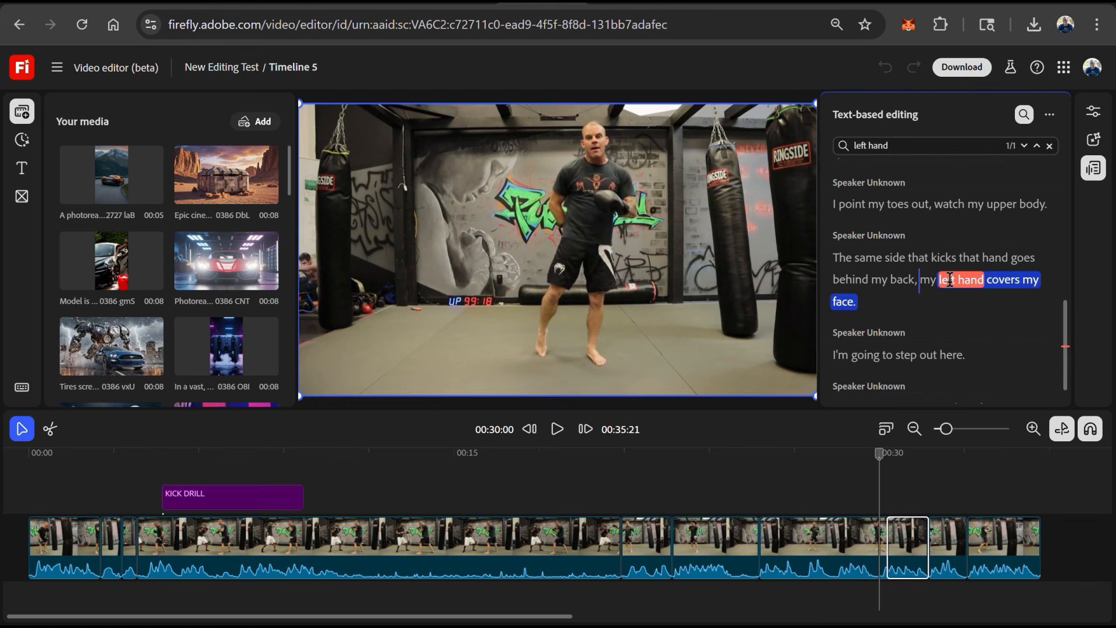
pyautogui.press('Delete')
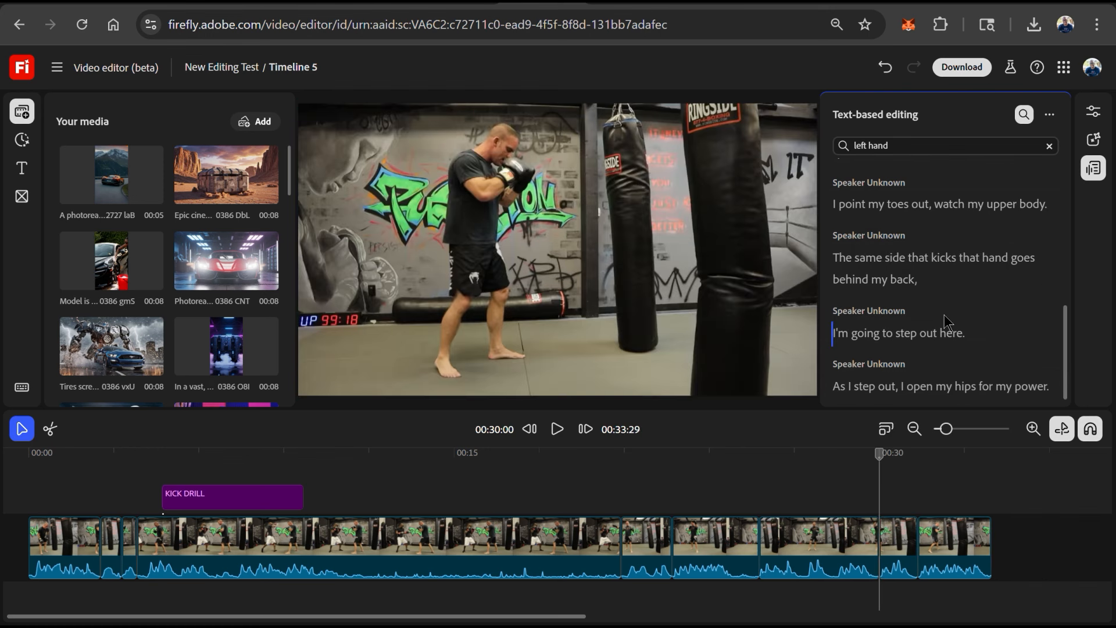
# - Undo the transcript deletion, then redo it
pyautogui.press('space')
pyautogui.hotkey('ctrl', 'z')
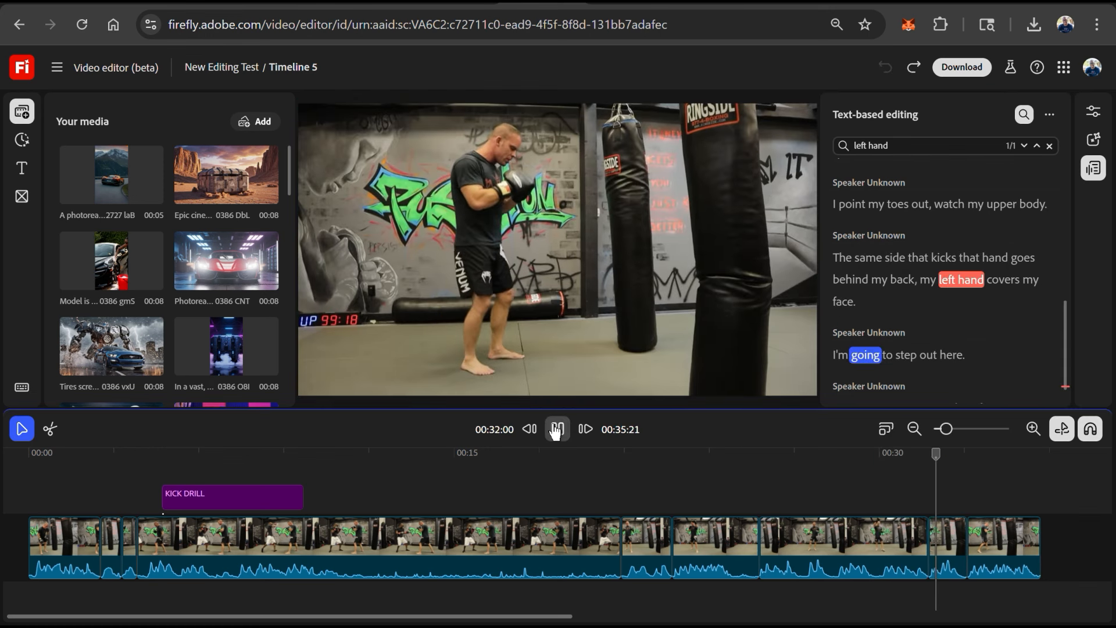
pyautogui.hotkey('ctrl', 'shift', 'z')
# - Play back the edited section of the video
pyautogui.click(555, 430)
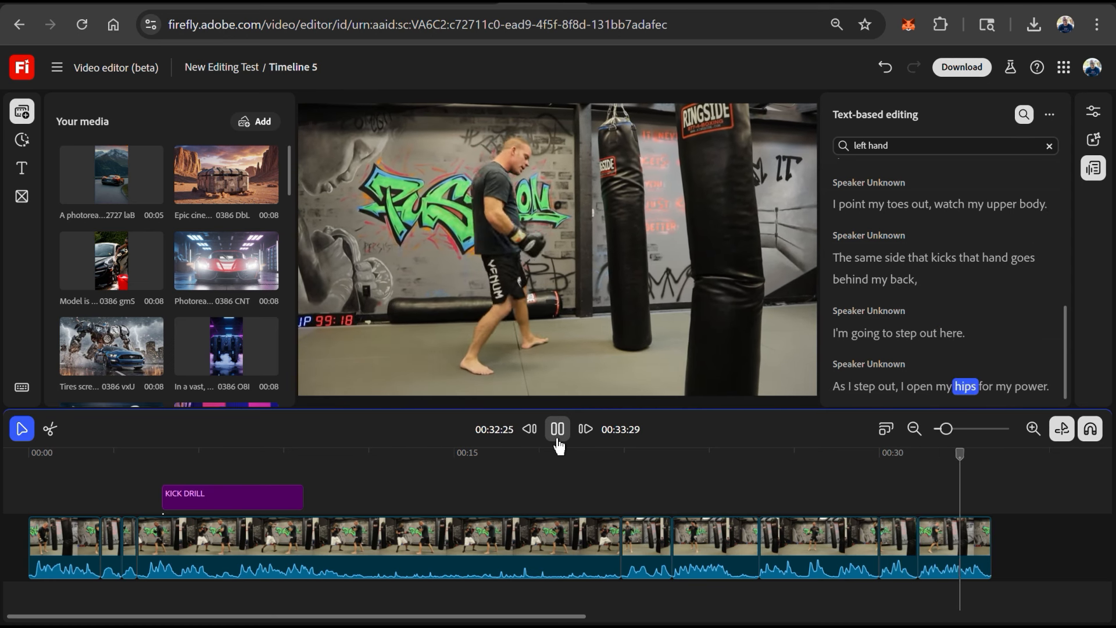
pyautogui.click(558, 445)
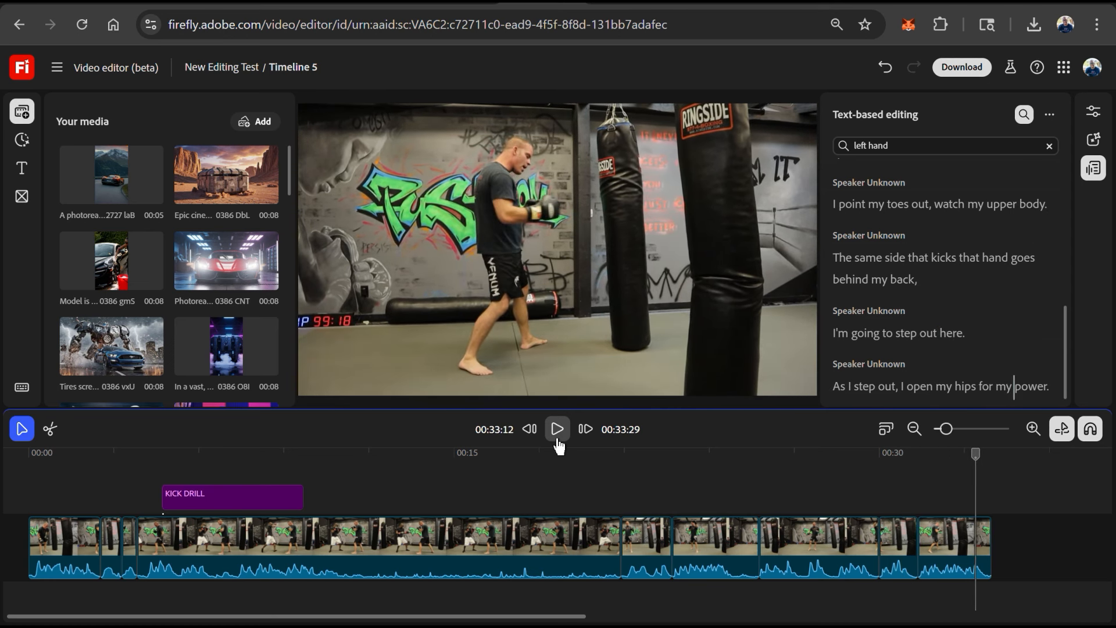